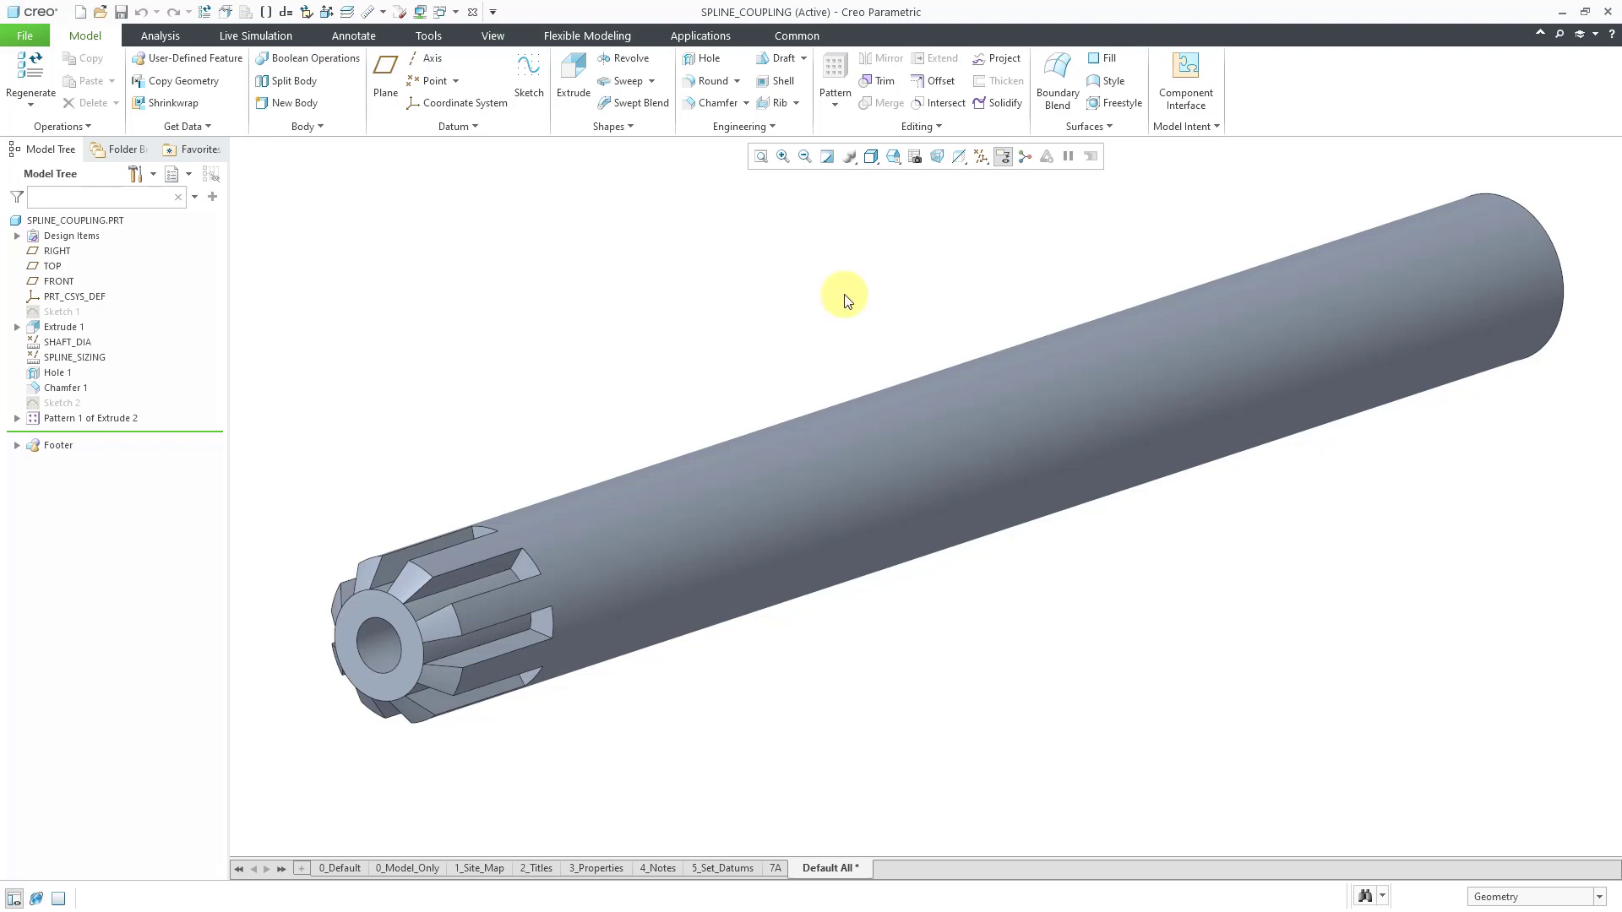
# Set the session working directory to the C:\Creo\UDF folder
pyautogui.click(33, 37)
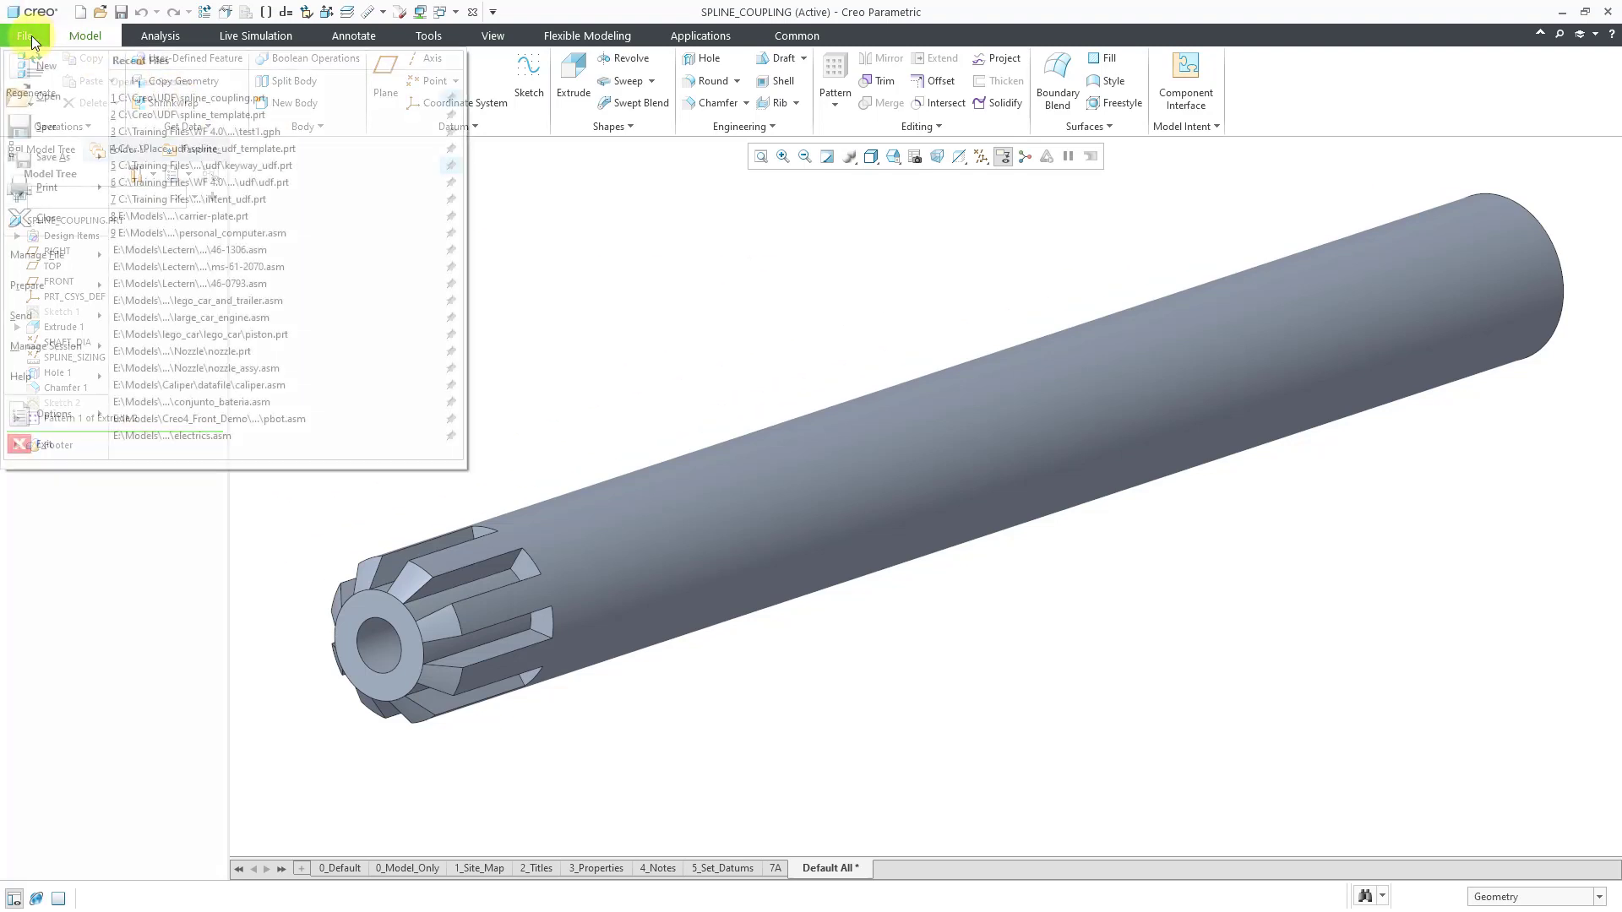
pyautogui.click(58, 342)
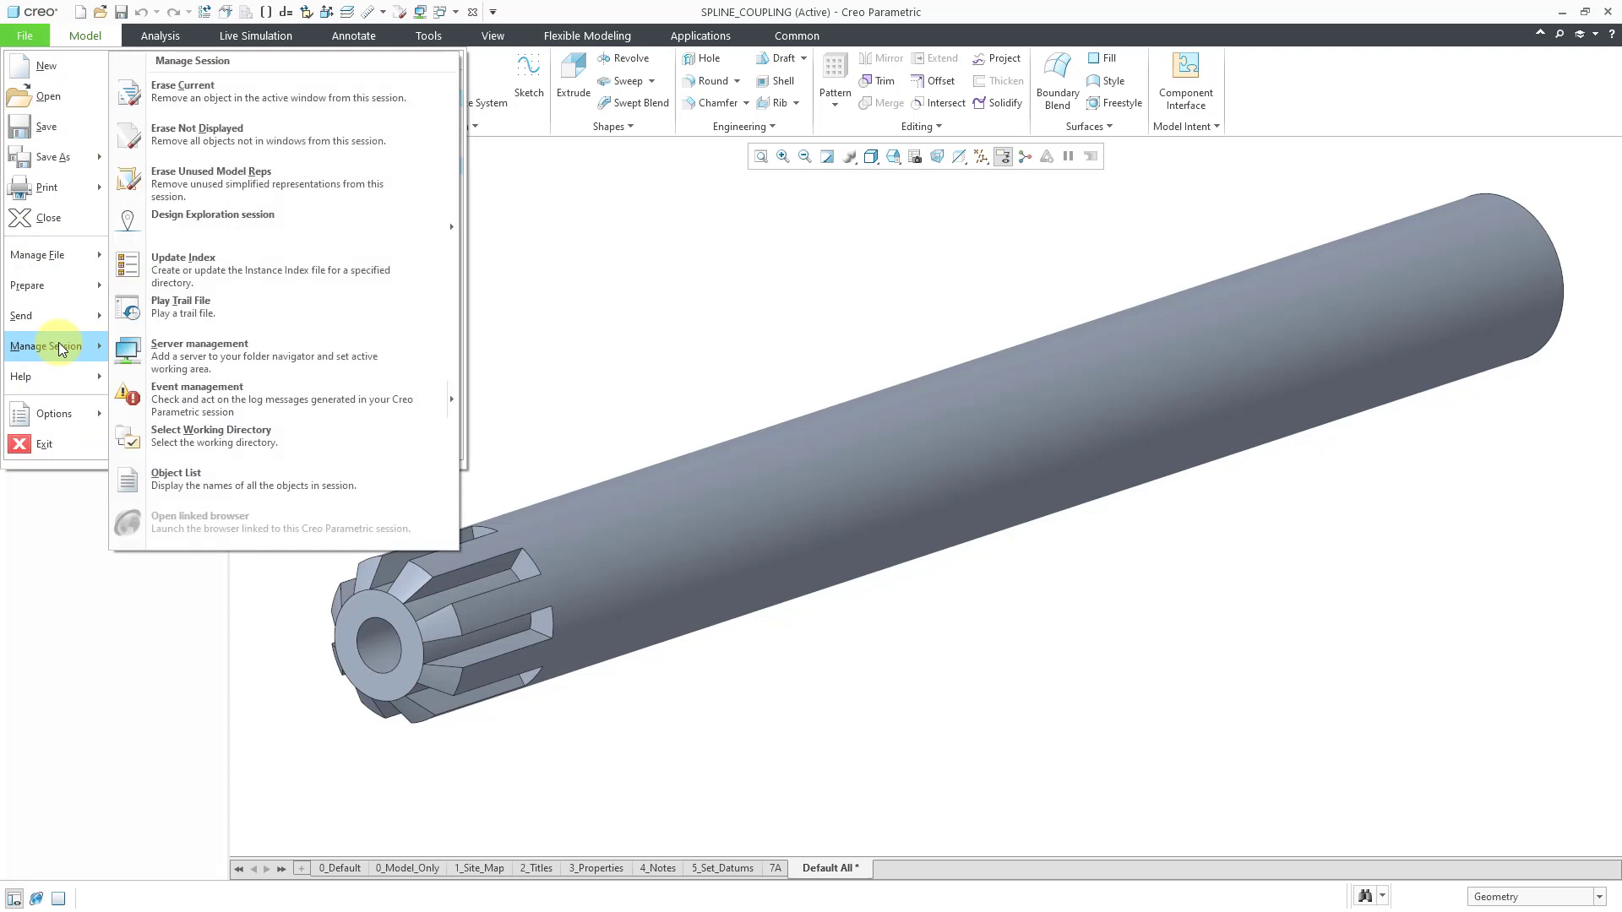
pyautogui.click(330, 433)
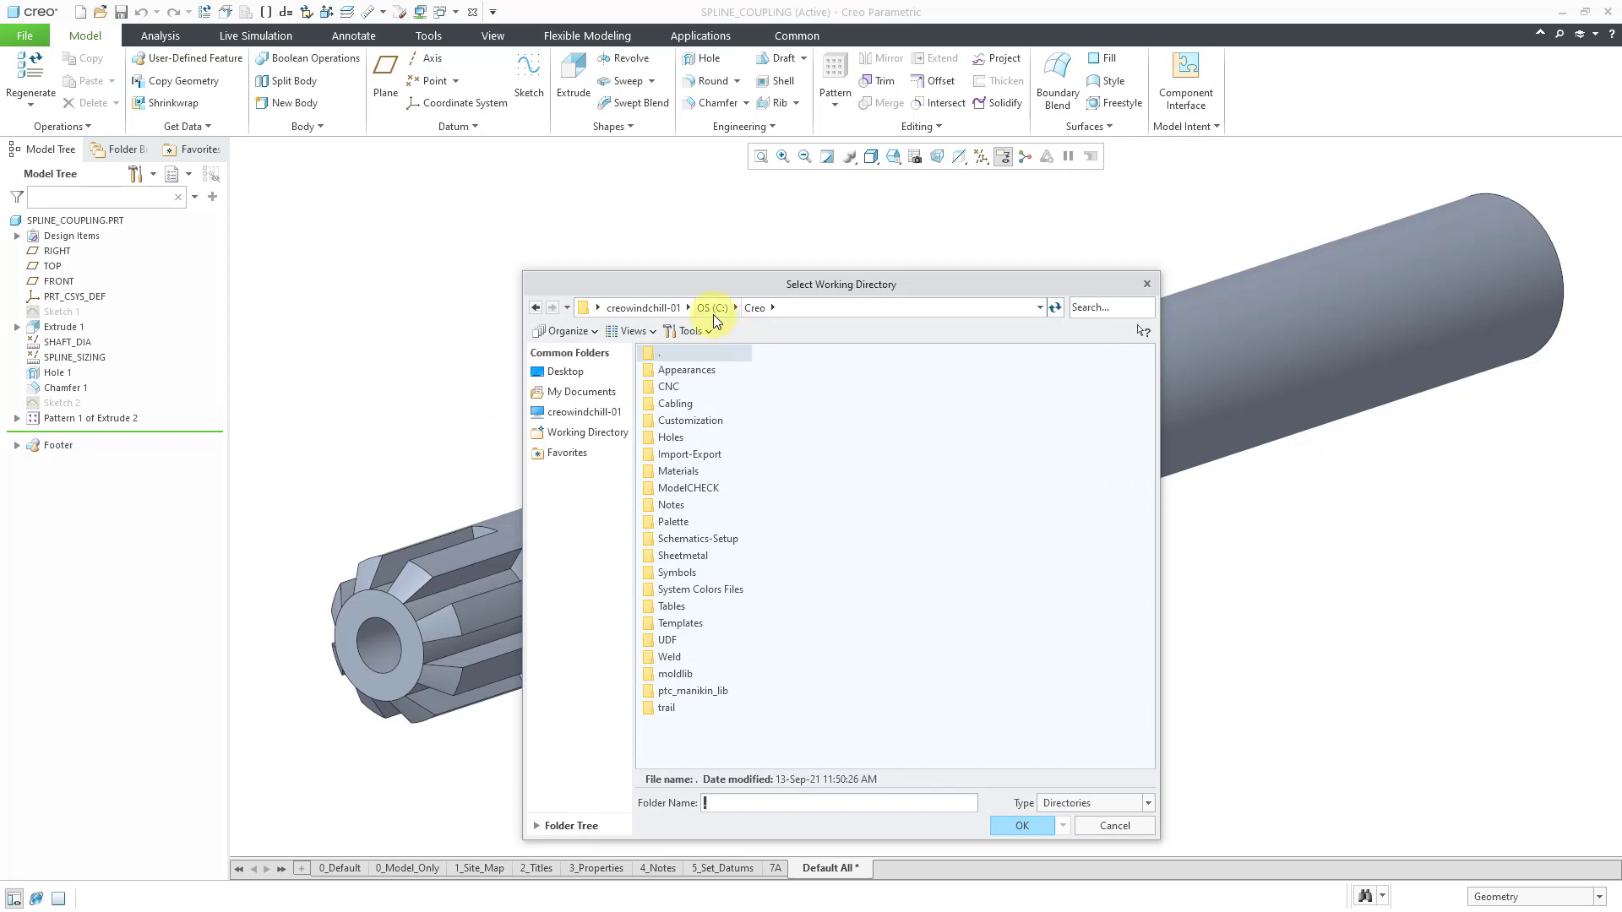
pyautogui.doubleClick(668, 641)
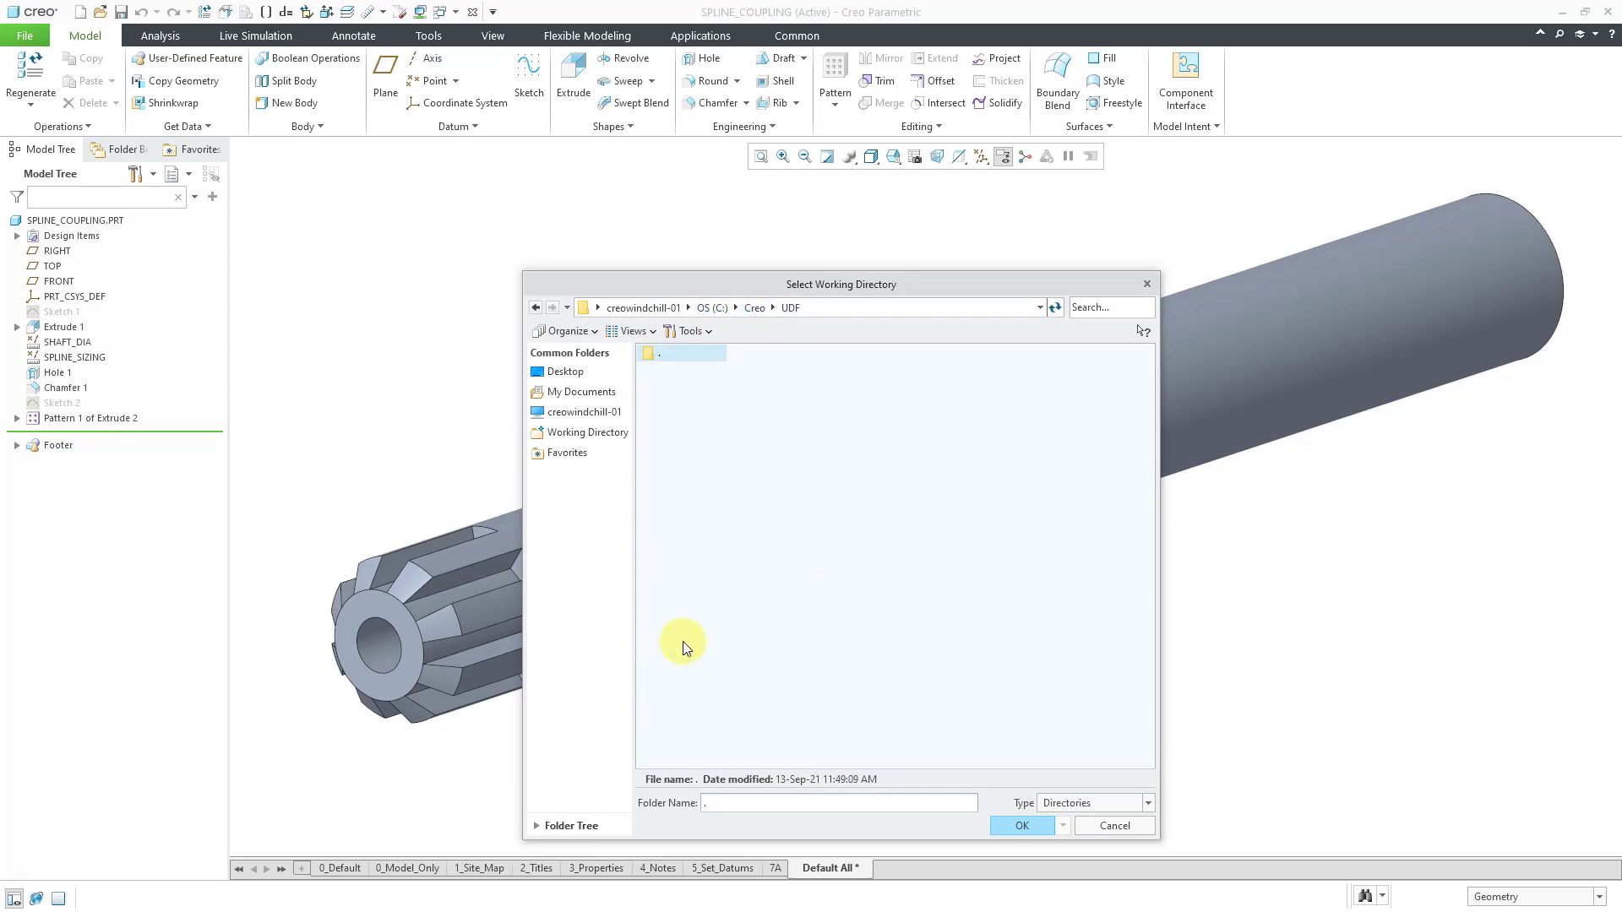
pyautogui.click(1012, 827)
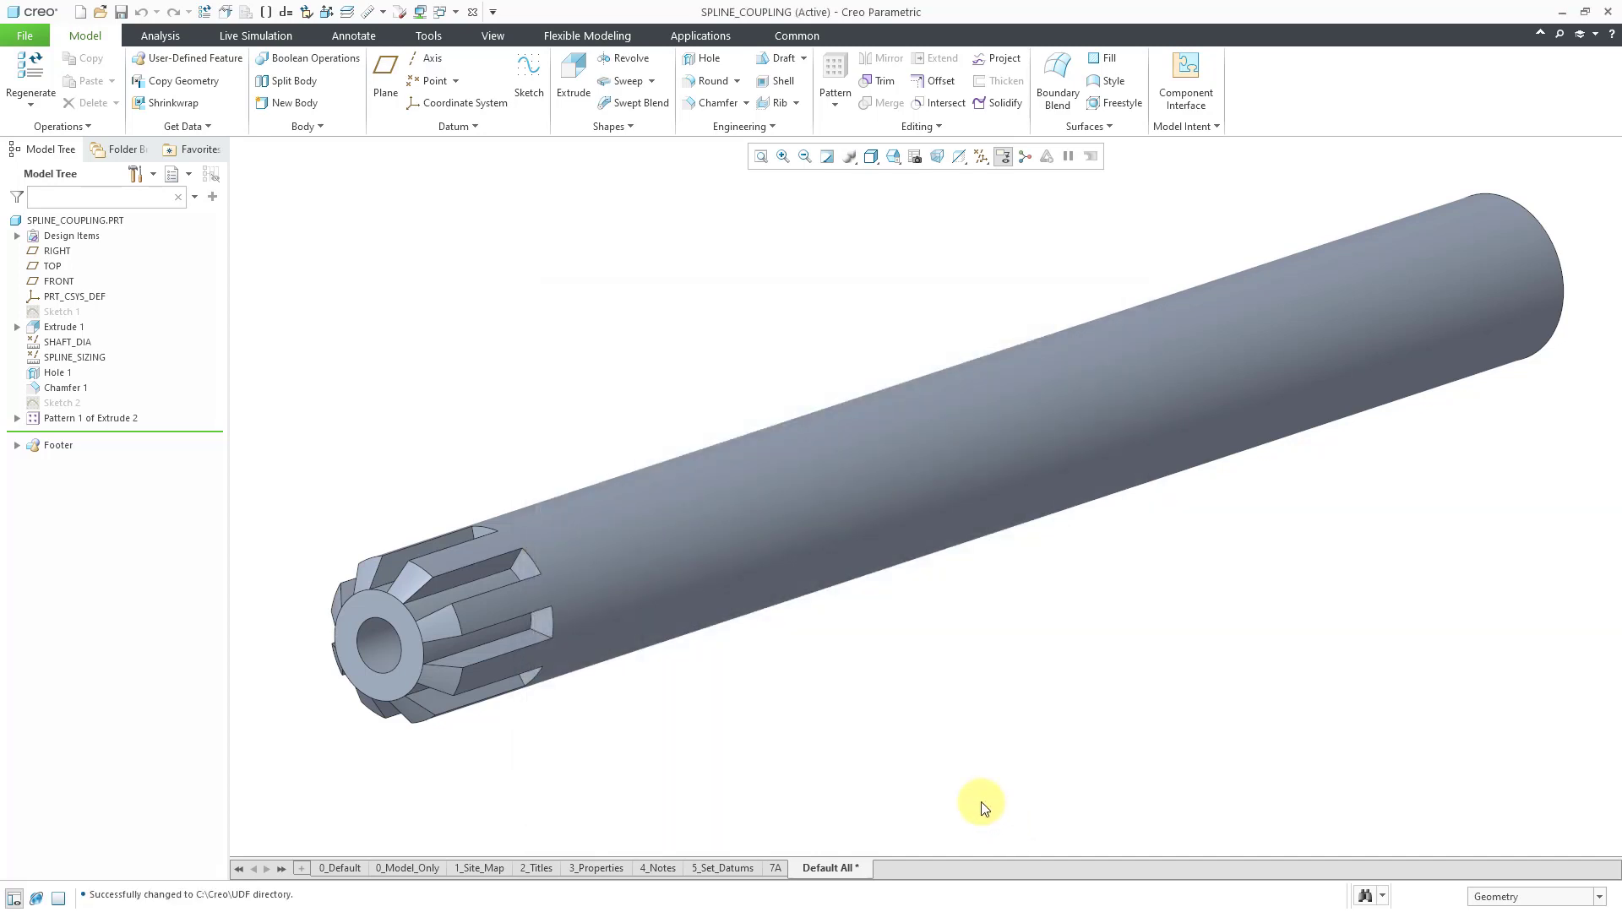
# Create a new subordinate UDF named SPLINE from the UDF Library
pyautogui.click(436, 36)
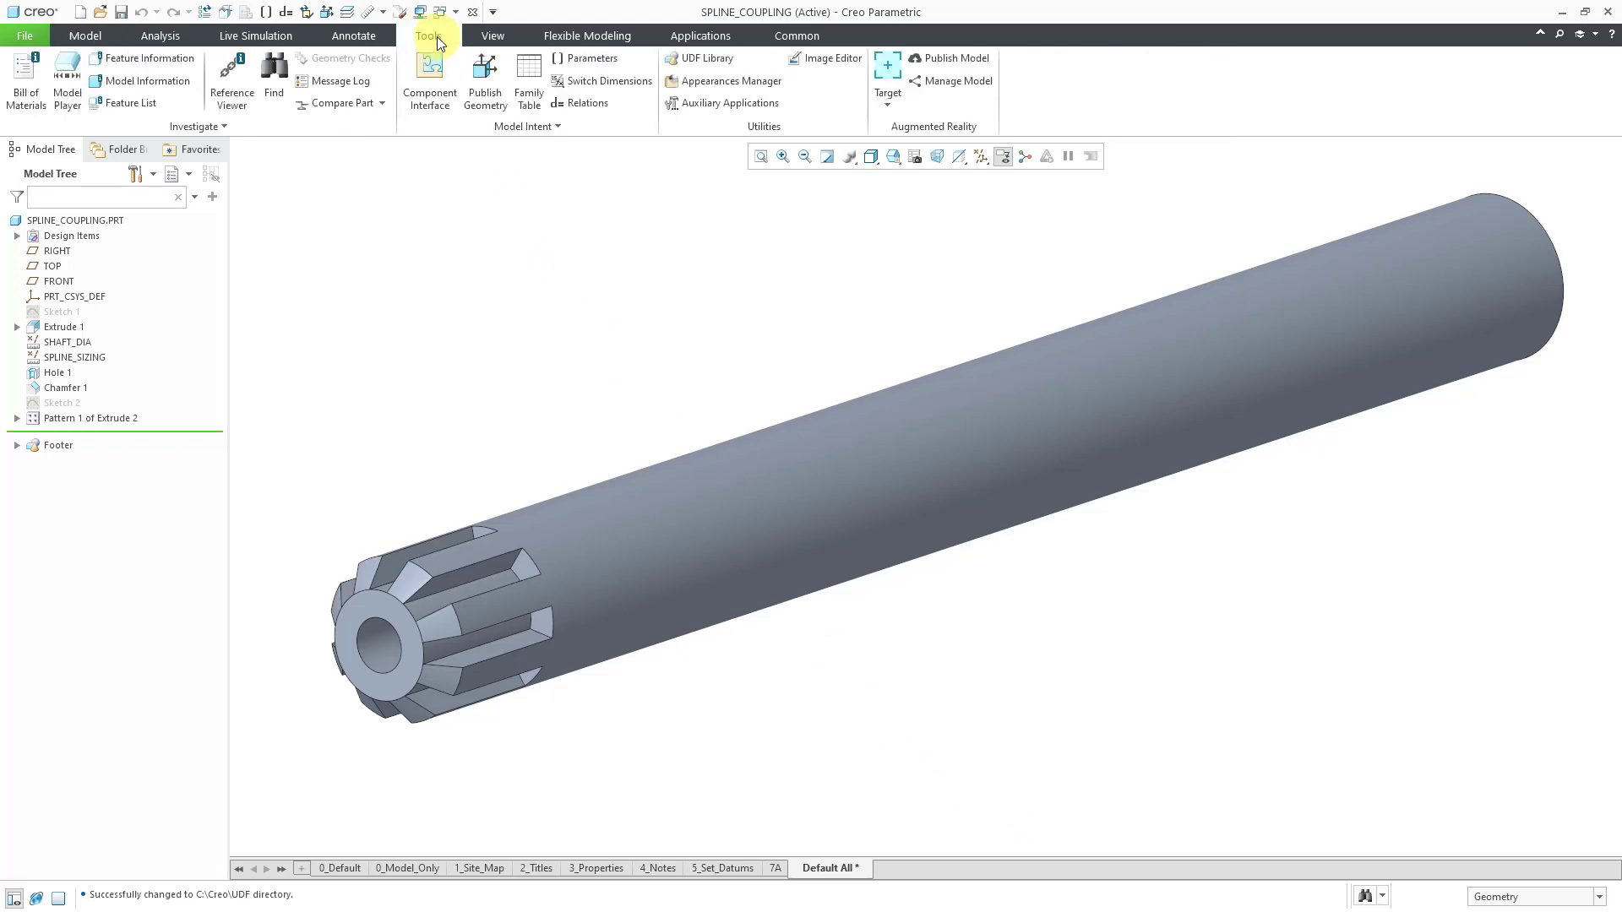
pyautogui.click(711, 59)
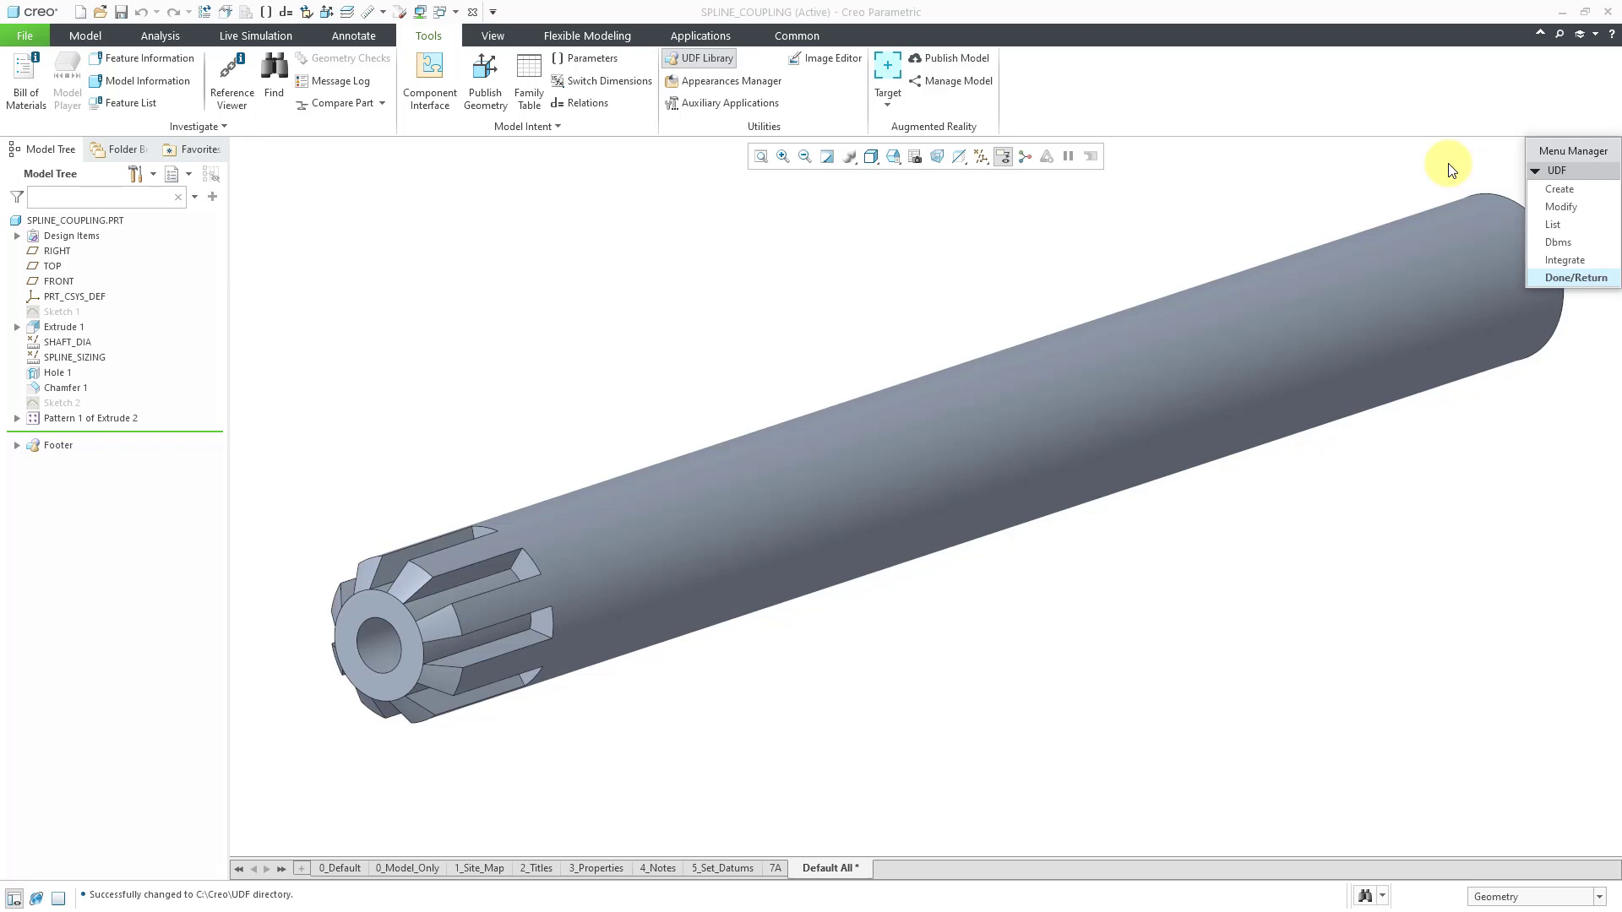
pyautogui.click(1562, 191)
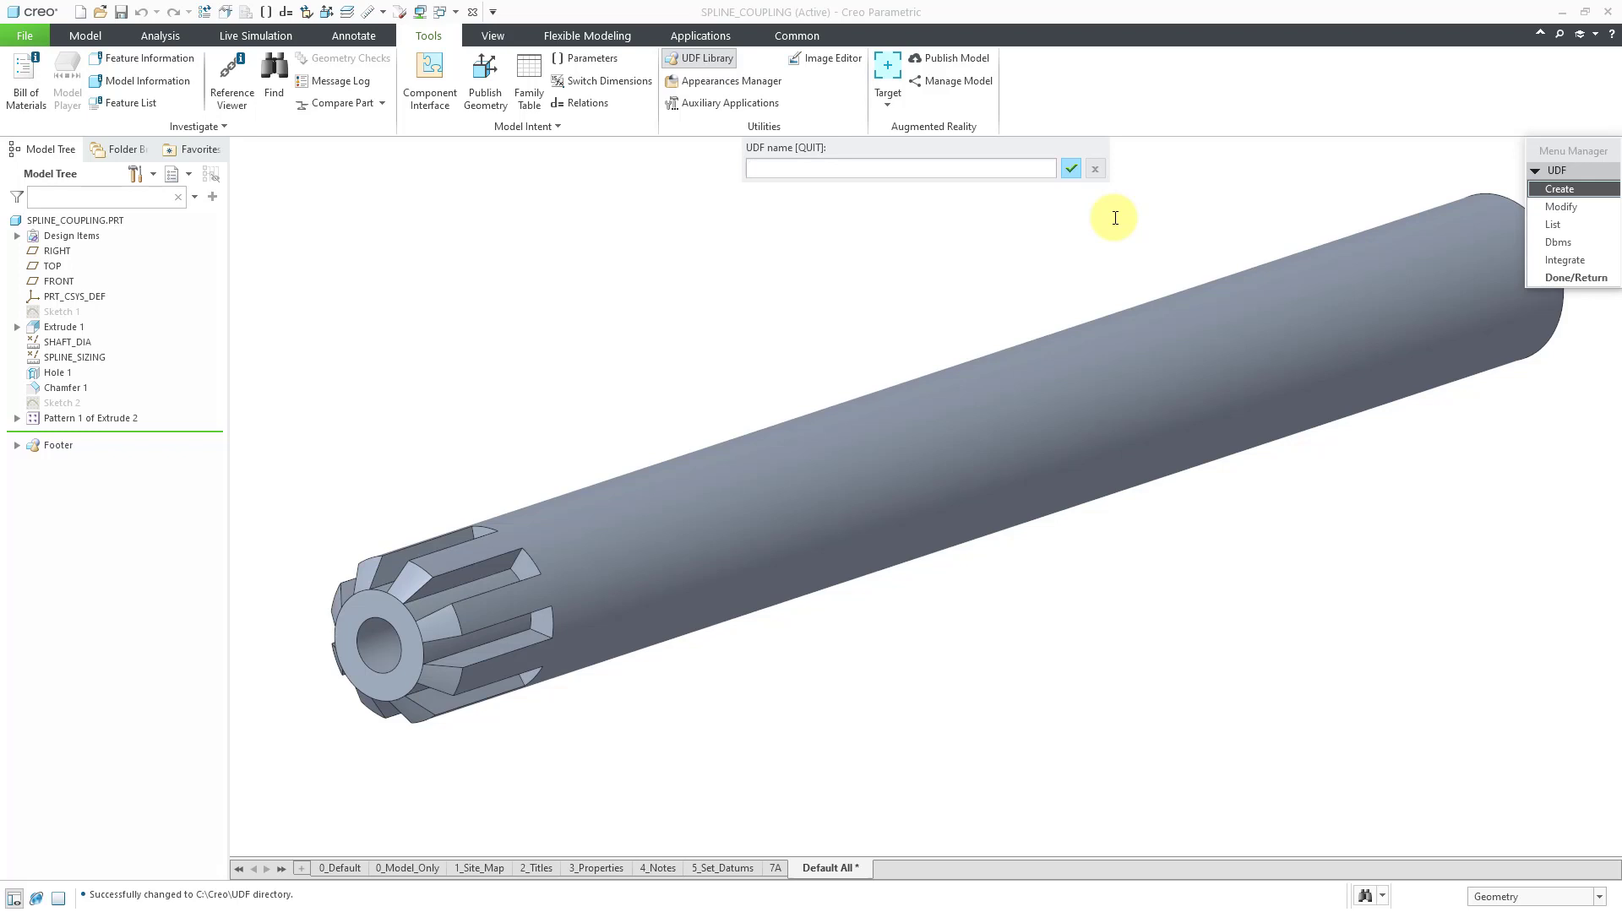
pyautogui.write('SPLINE')
pyautogui.press('Return')
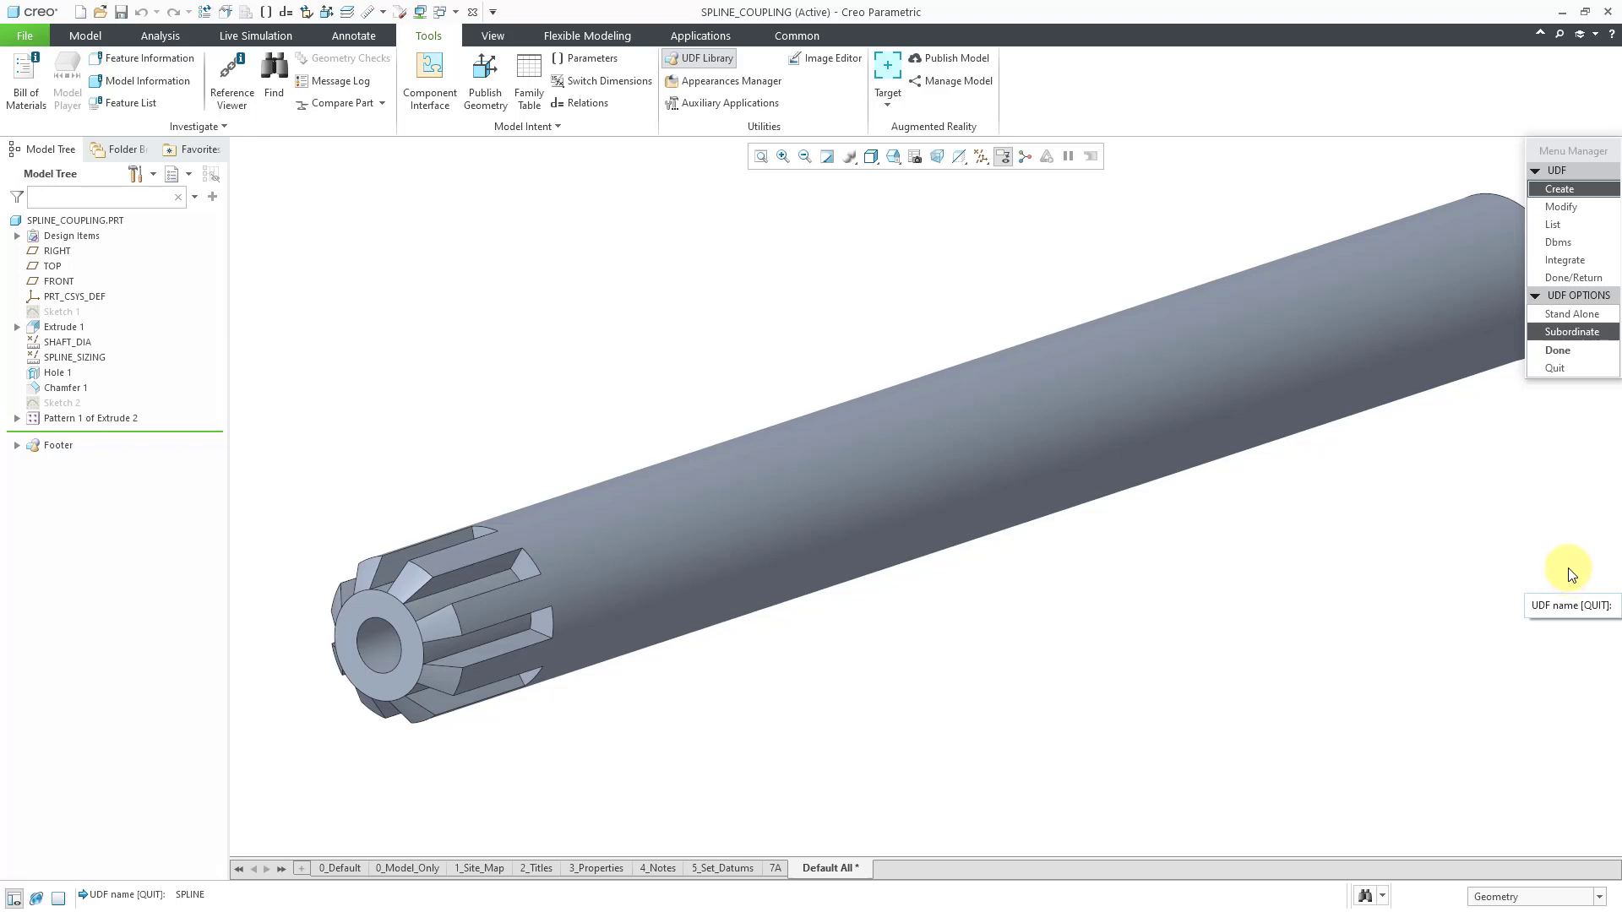
pyautogui.press('Return')
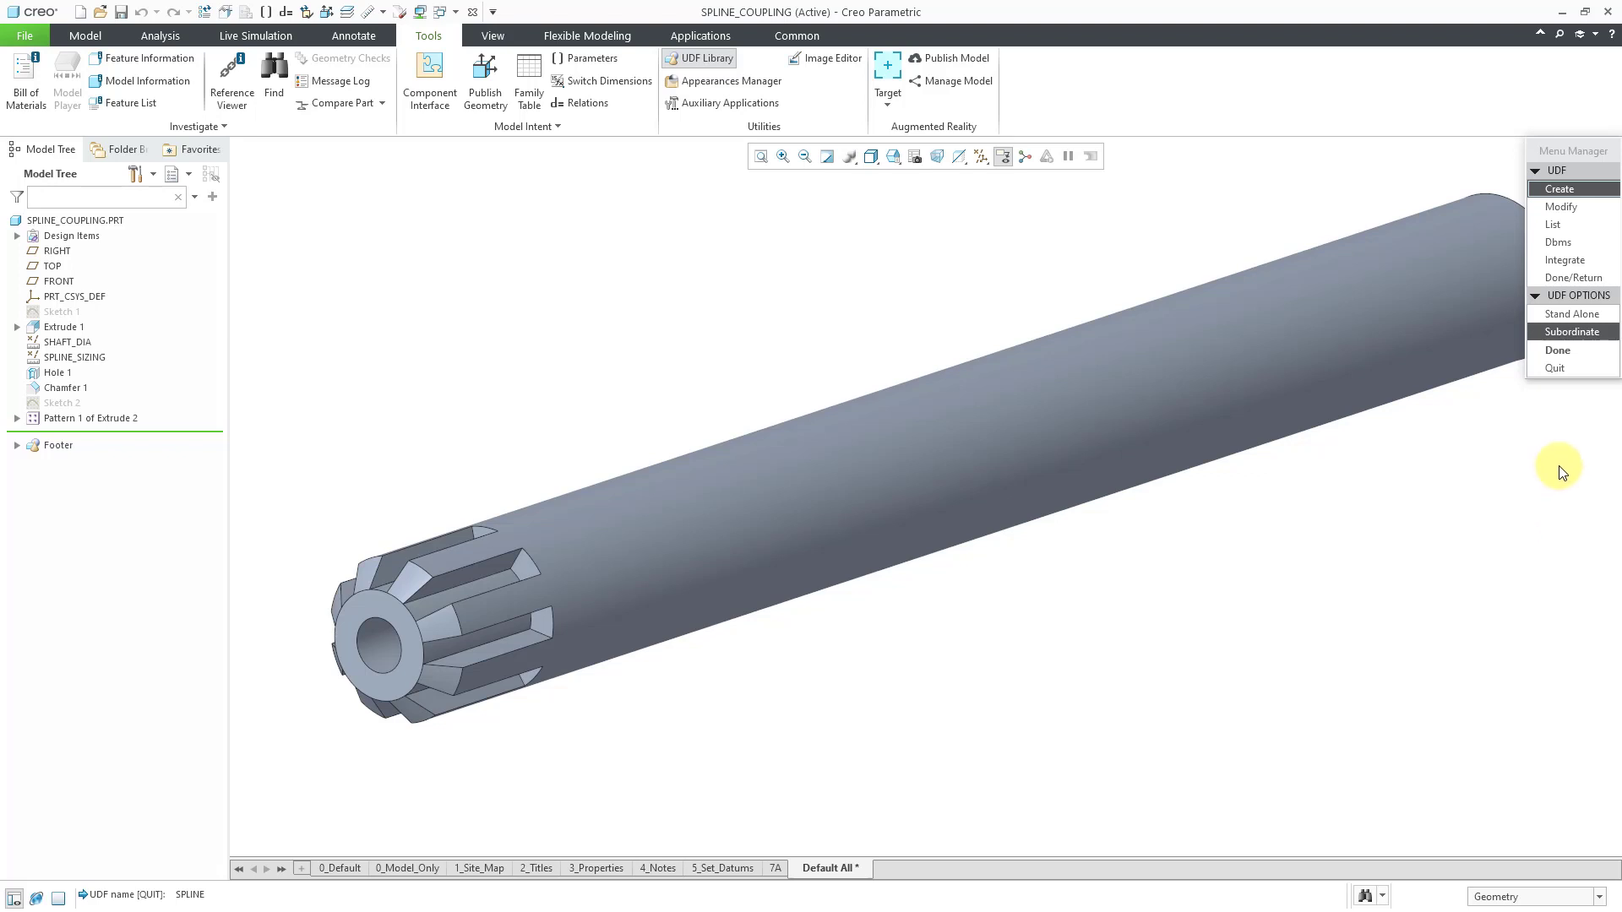
pyautogui.click(1564, 351)
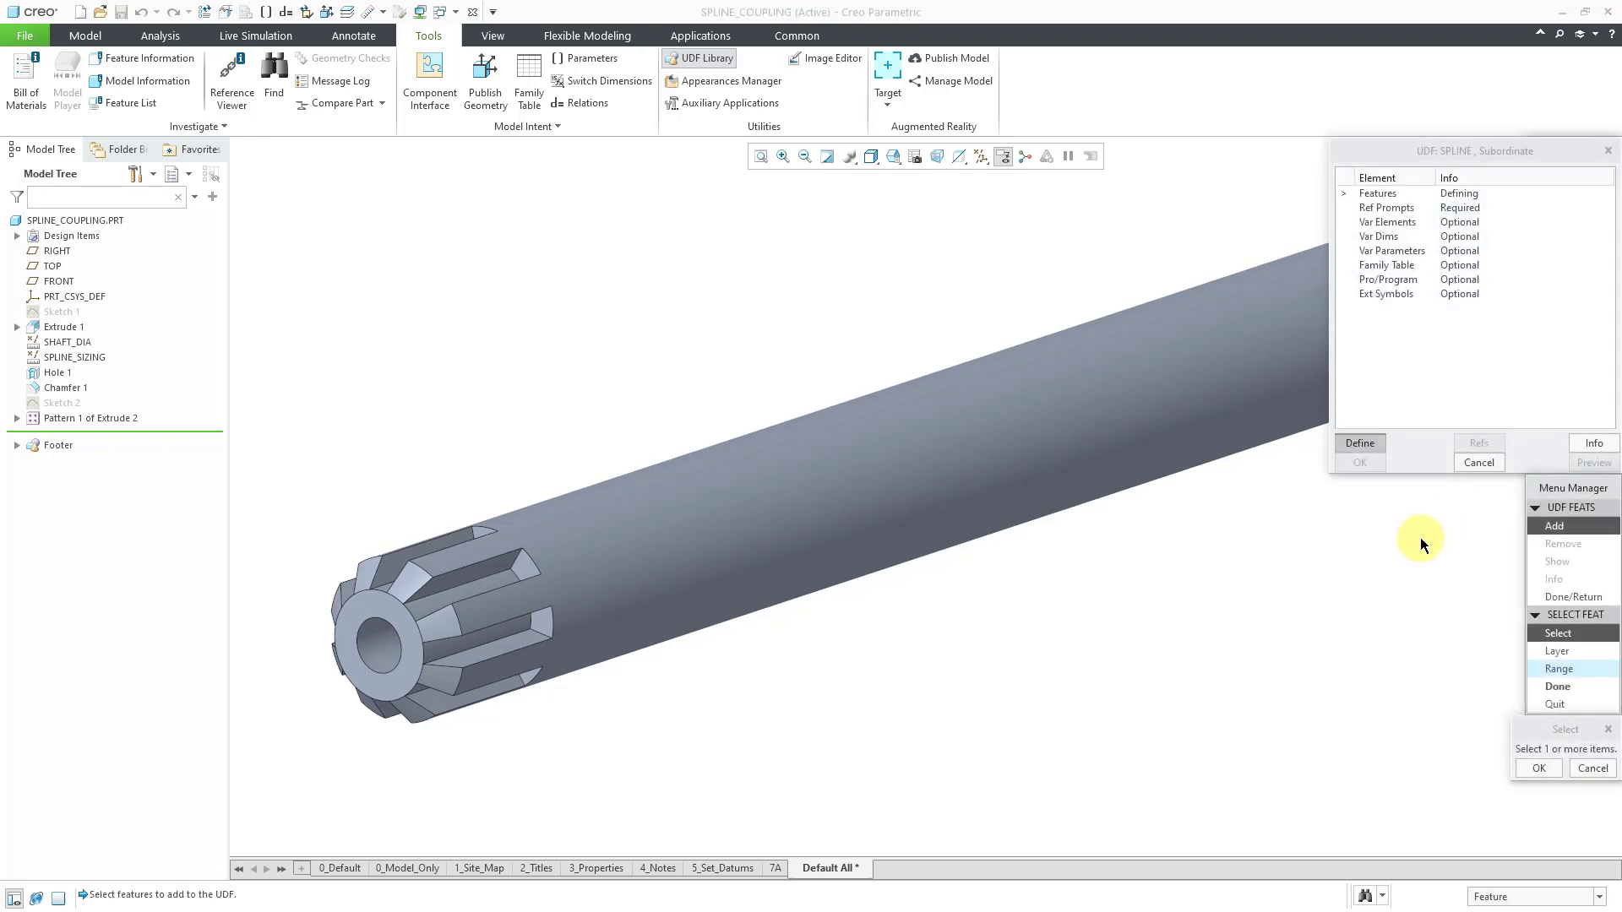
# Add the model-tree features from SHAFT_DIA through Pattern 1 of Extrude 2 to the SPLINE UDF
pyautogui.click(1497, 154)
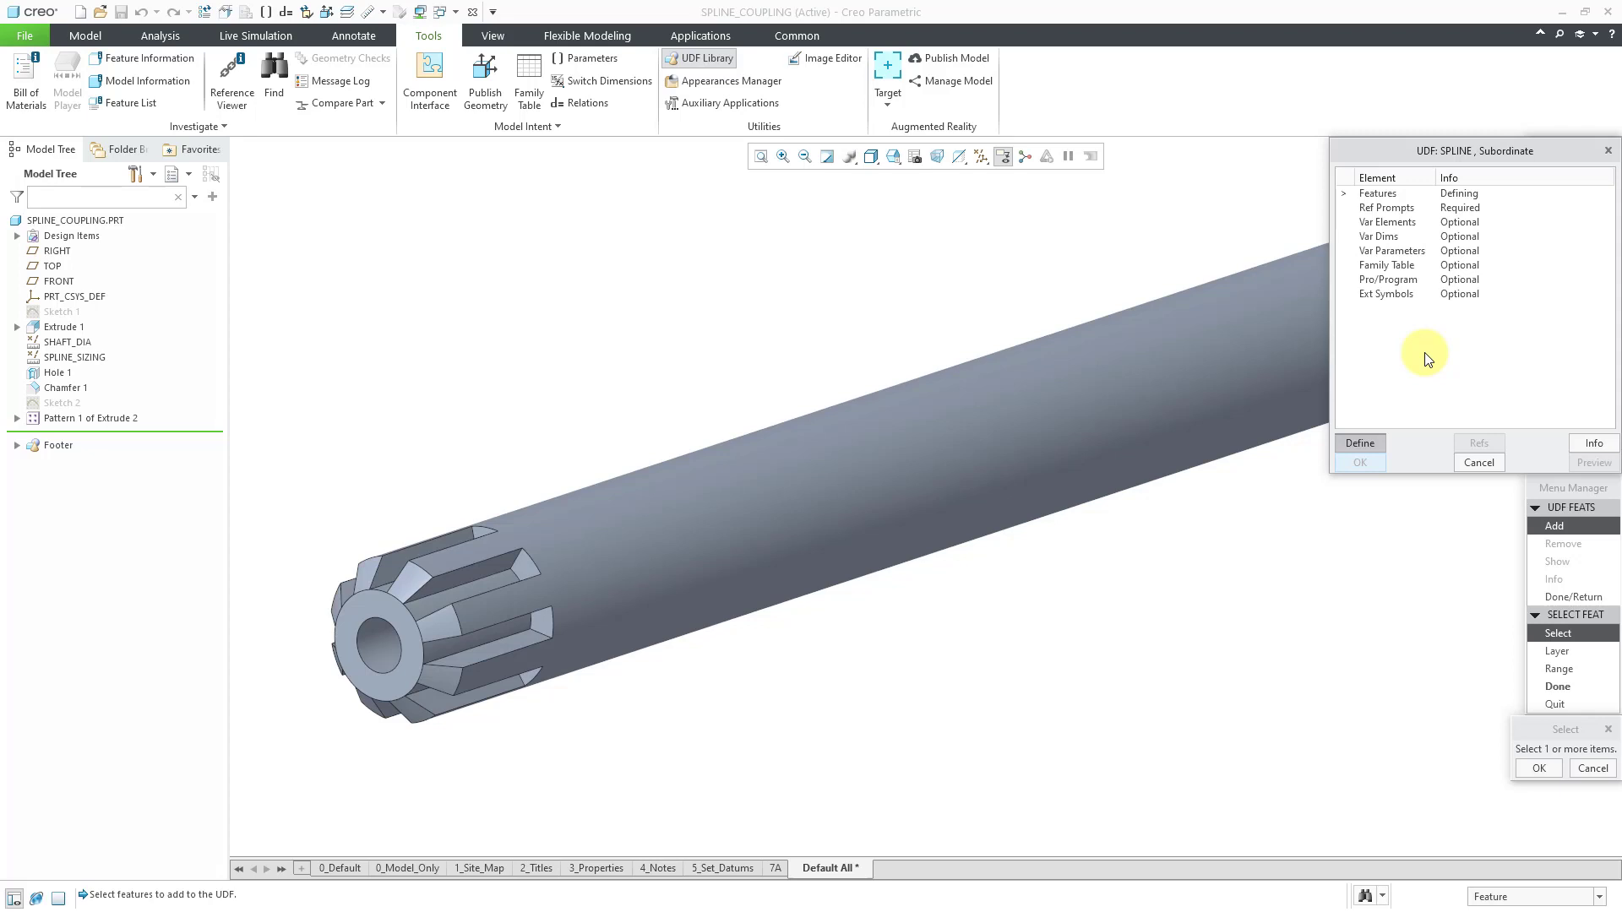
pyautogui.click(72, 344)
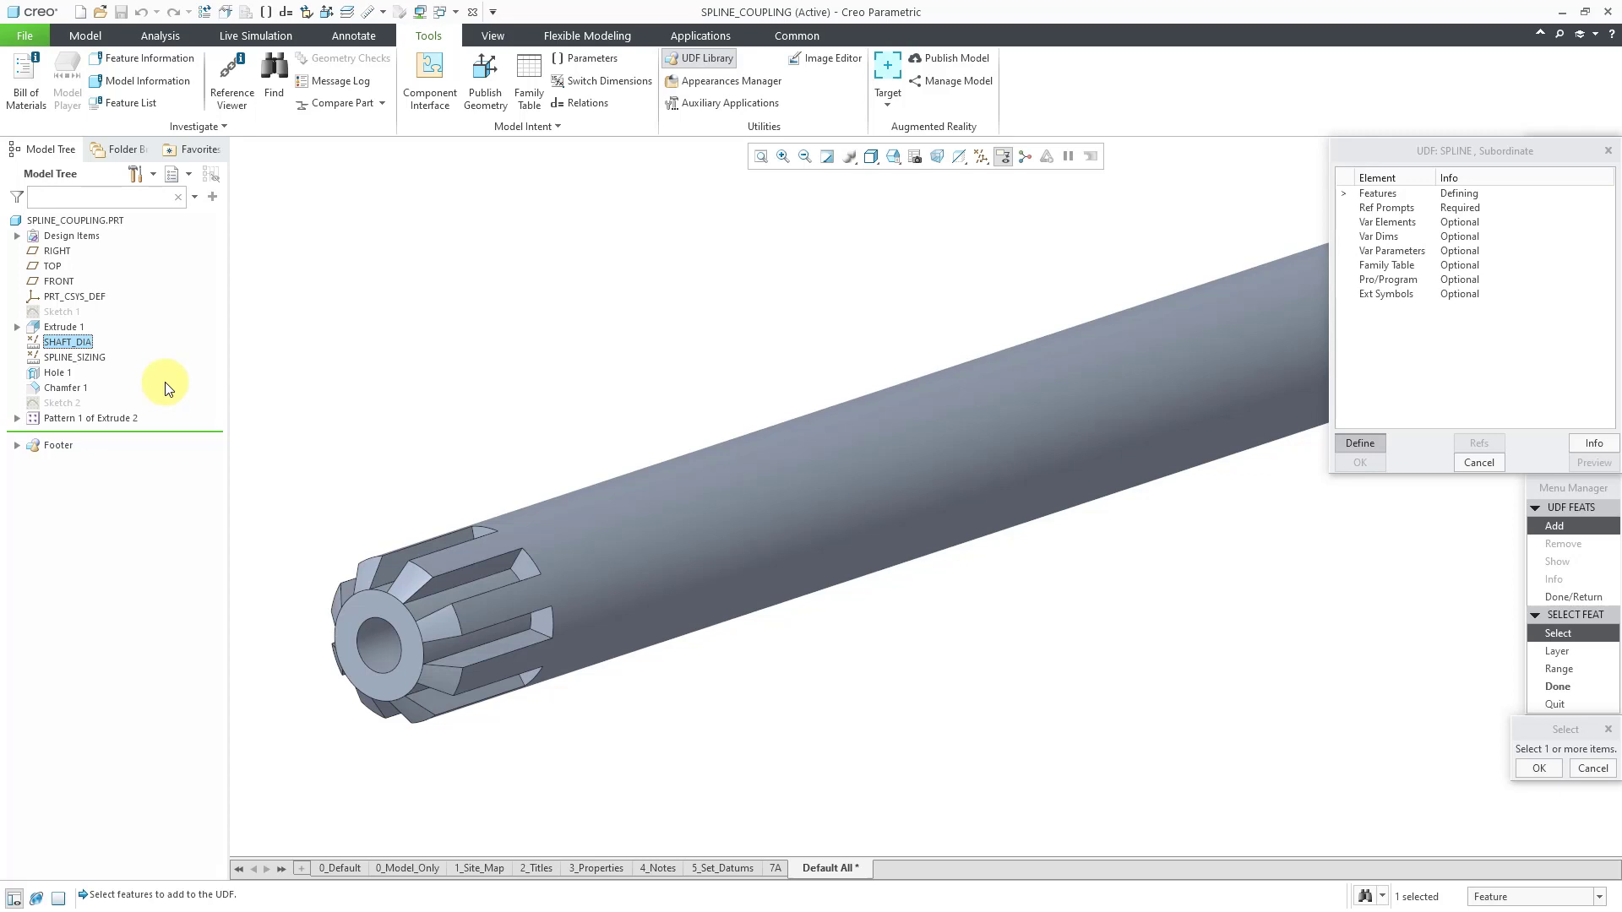
pyautogui.keyDown('shift'); pyautogui.click(113, 417); pyautogui.keyUp('shift')
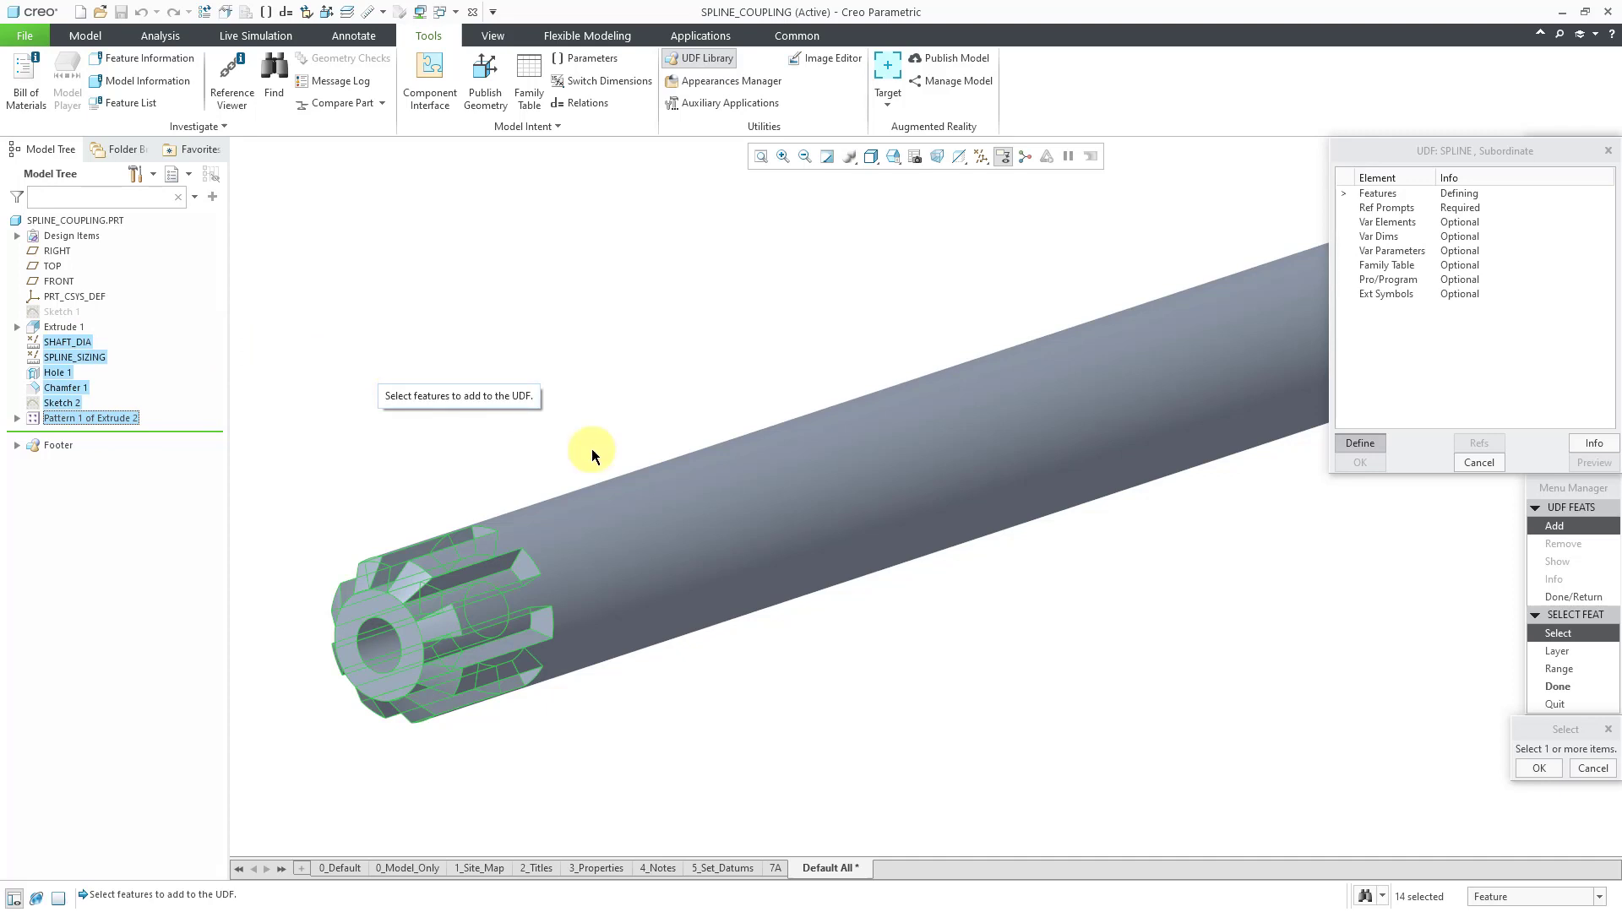
pyautogui.click(1537, 772)
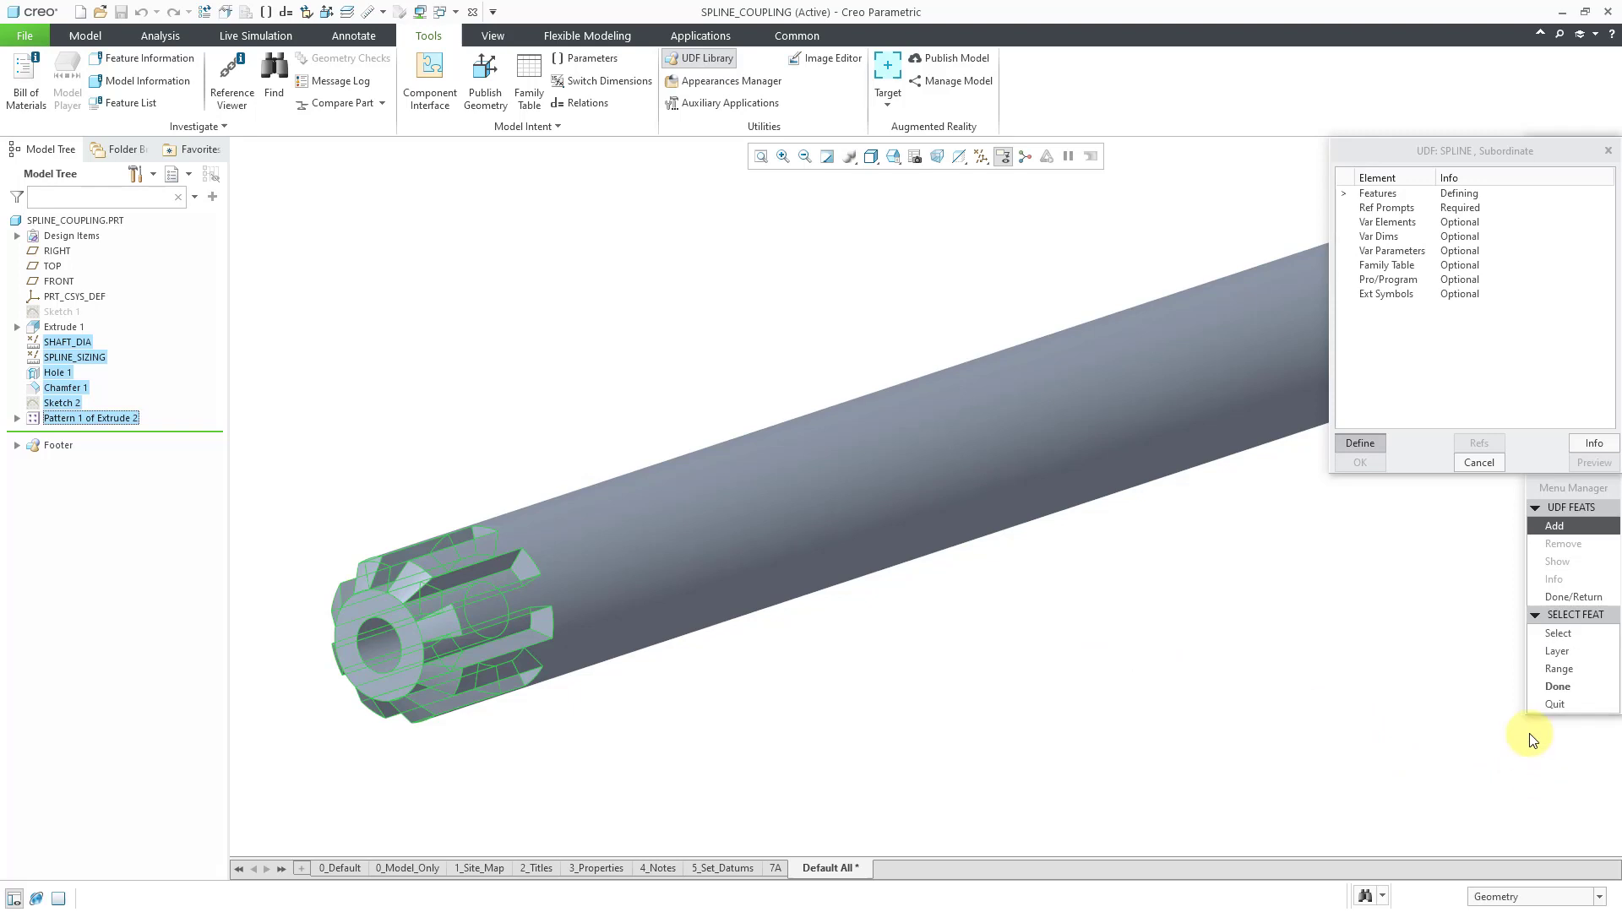
pyautogui.click(1550, 687)
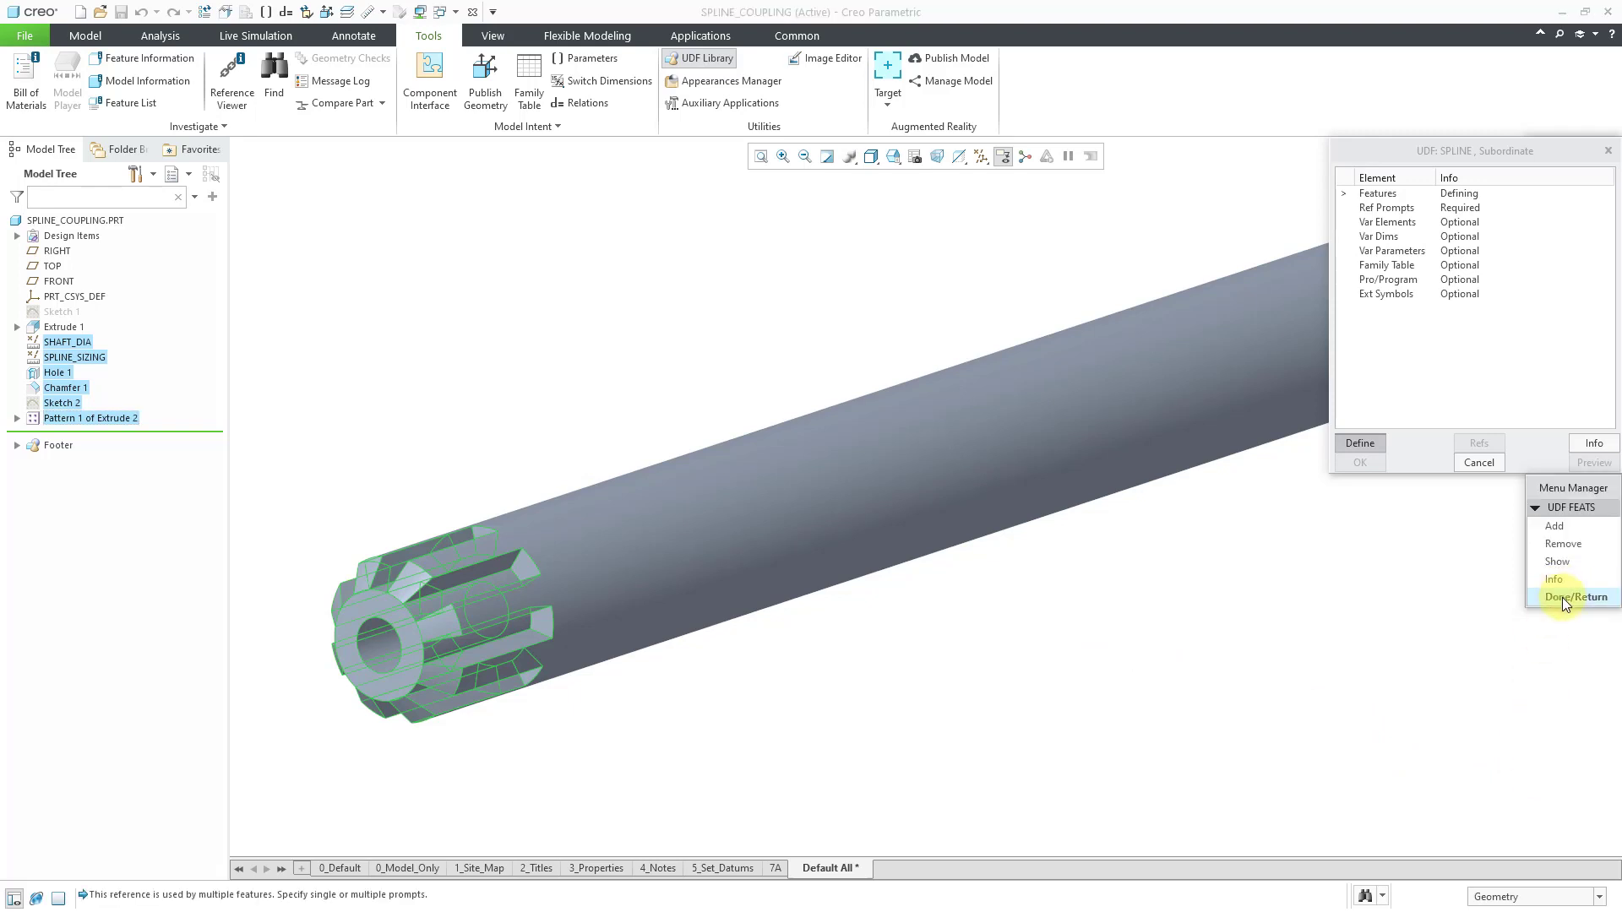
# Close the UDF feature list and name the first reference prompt 'Cylindrical Surface'
pyautogui.click(1563, 597)
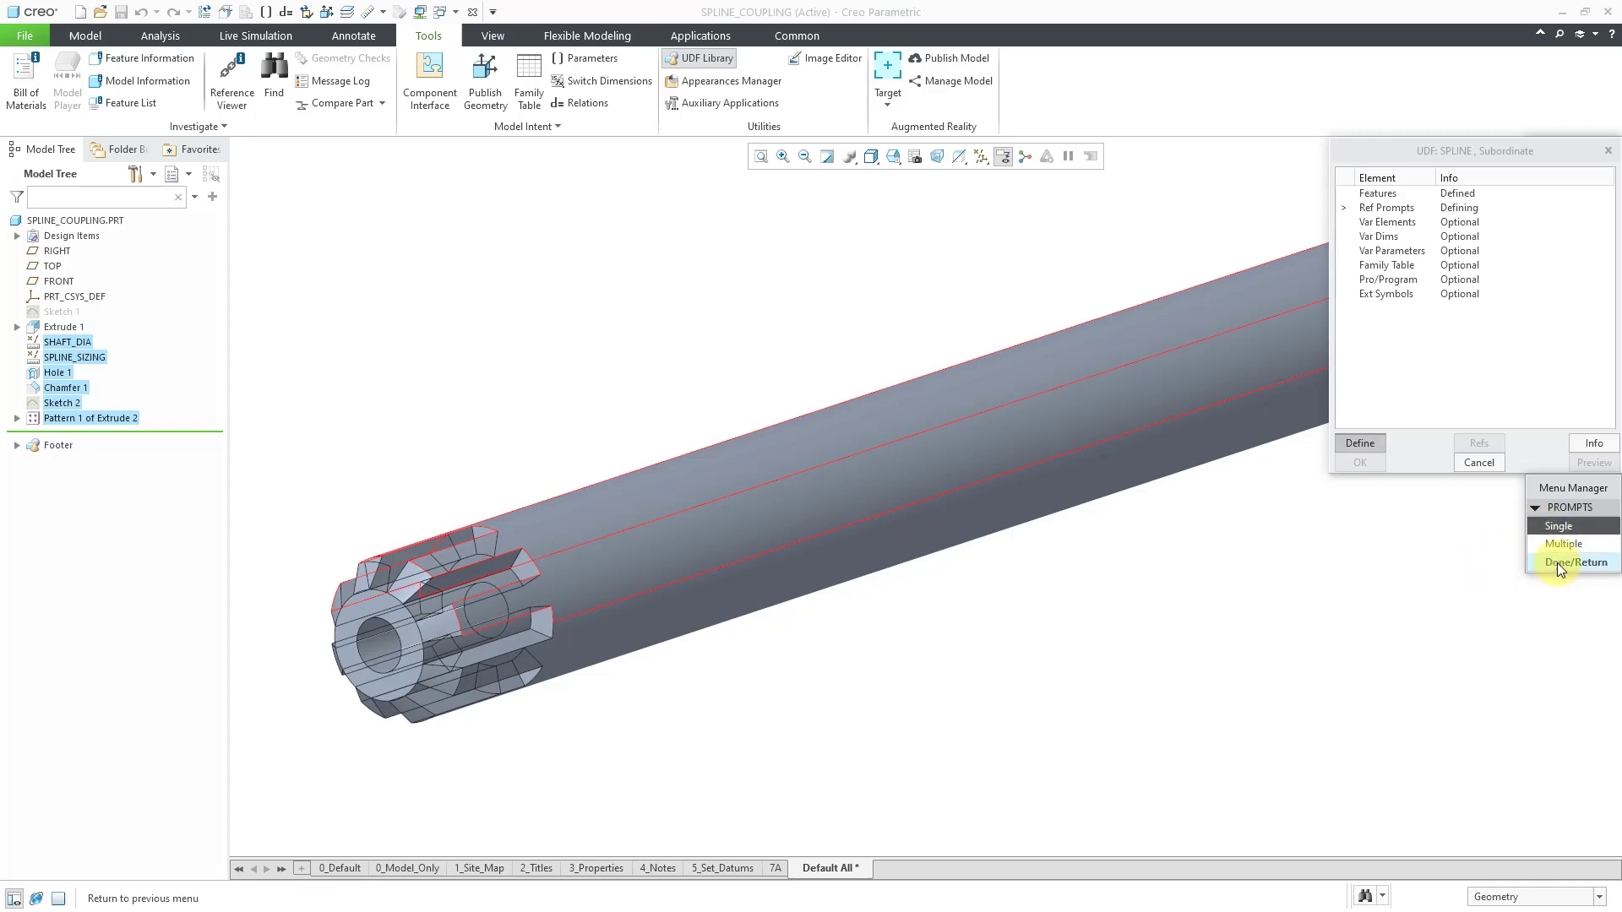
pyautogui.click(1558, 563)
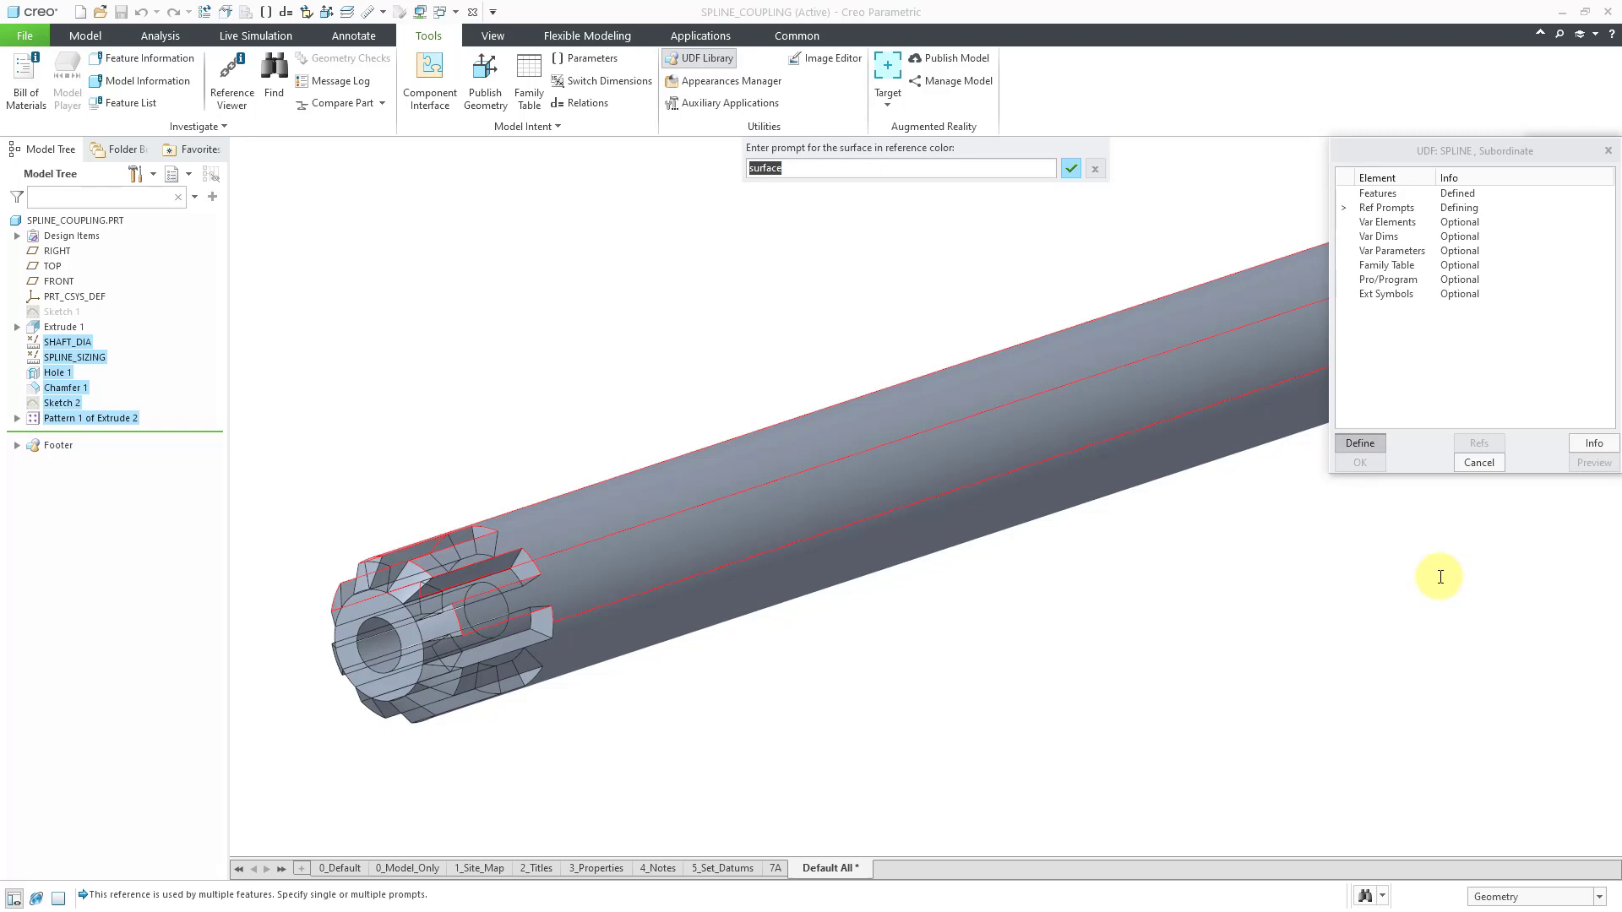
pyautogui.write('Cylindrical Surface')
pyautogui.press('Return')
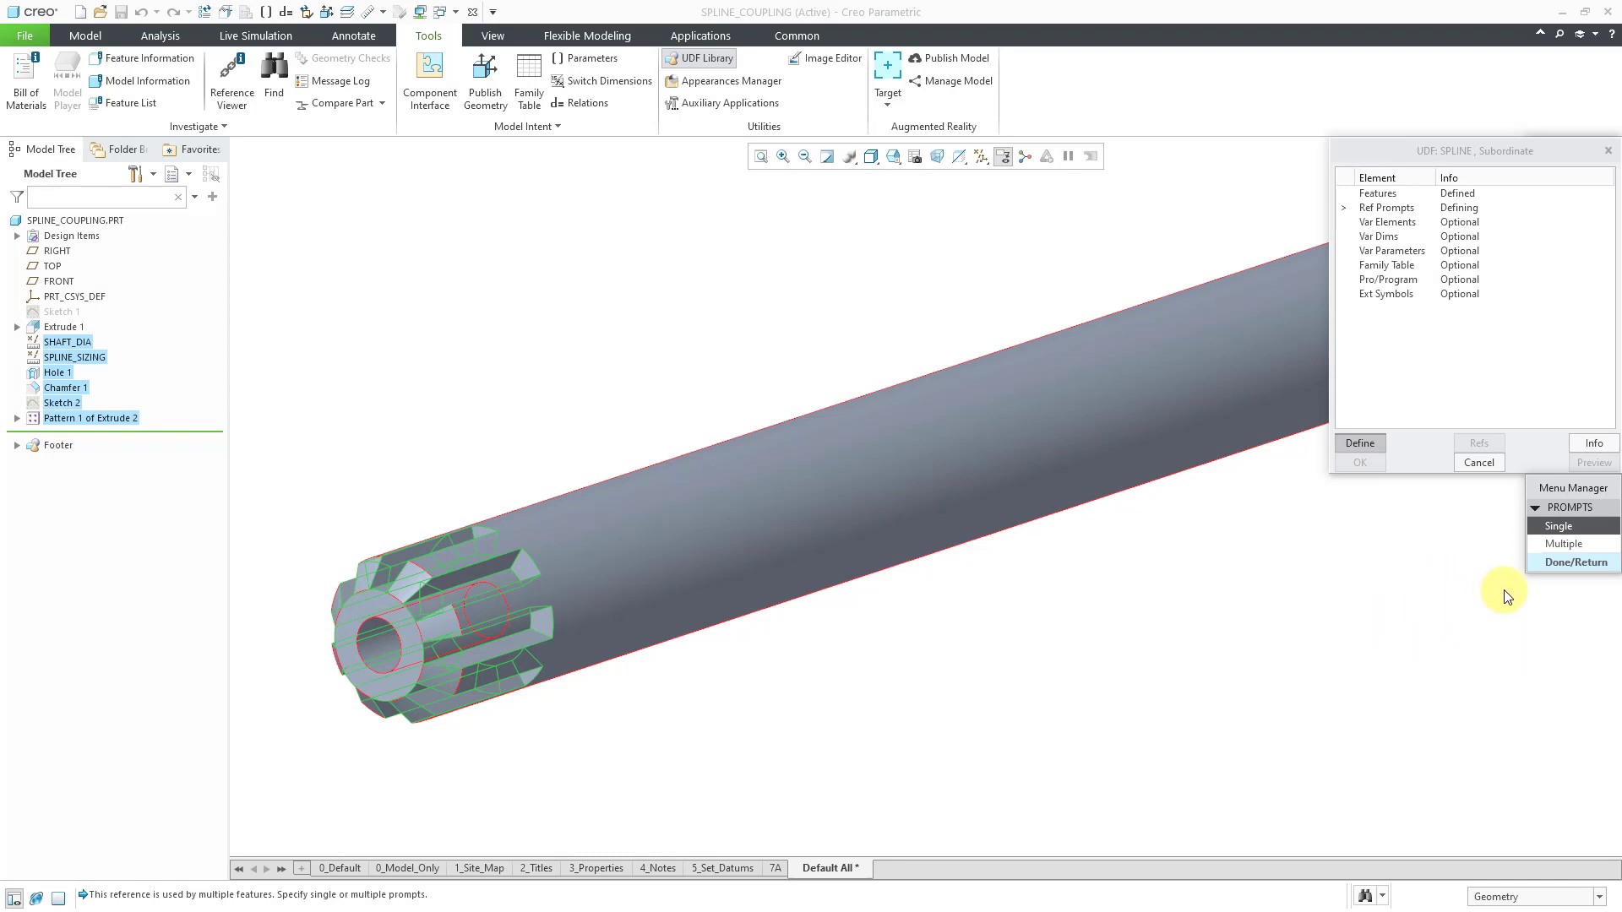
# Give the next three references single prompts: 'Body', 'End Surface' and 'Center Axis'
pyautogui.click(1554, 564)
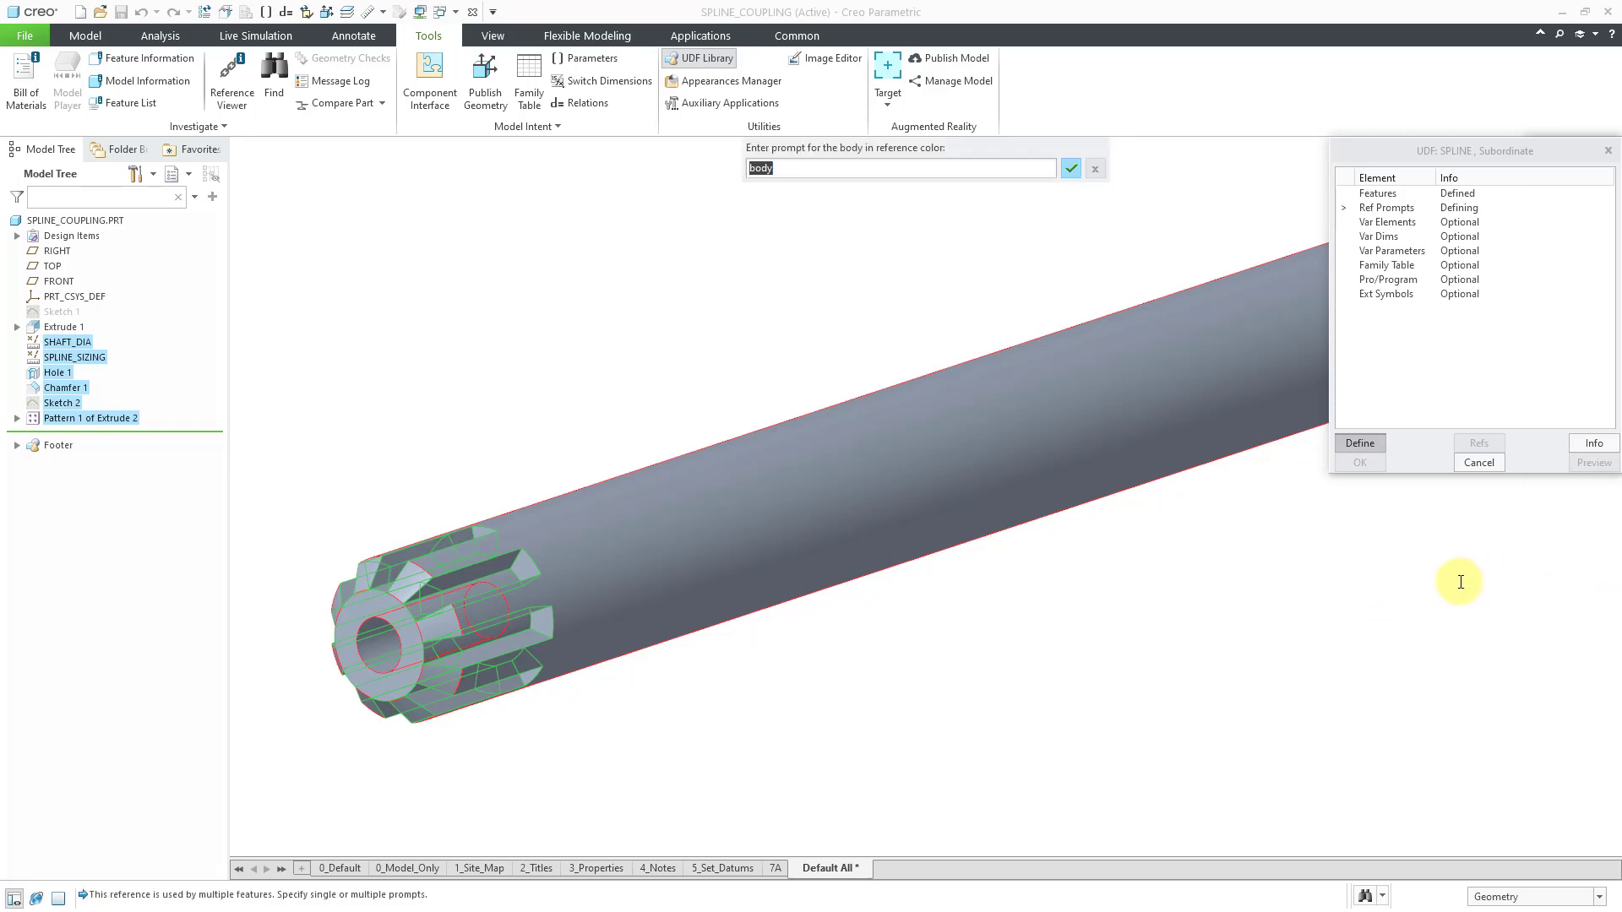
pyautogui.write('Body')
pyautogui.press('Return')
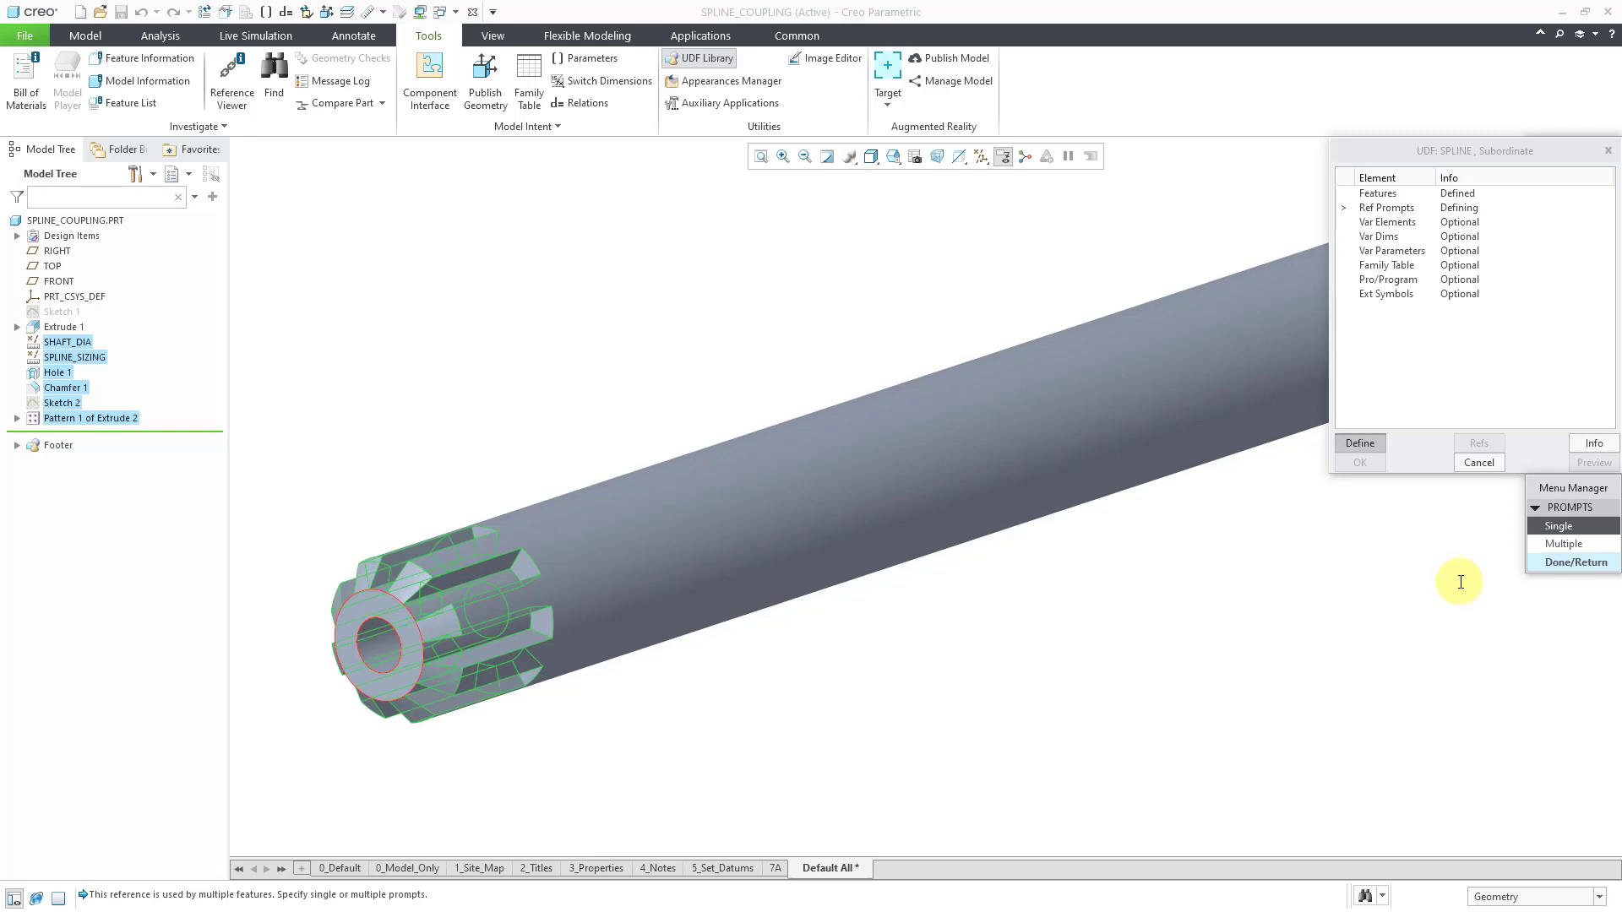
pyautogui.click(1556, 563)
pyautogui.write('E')
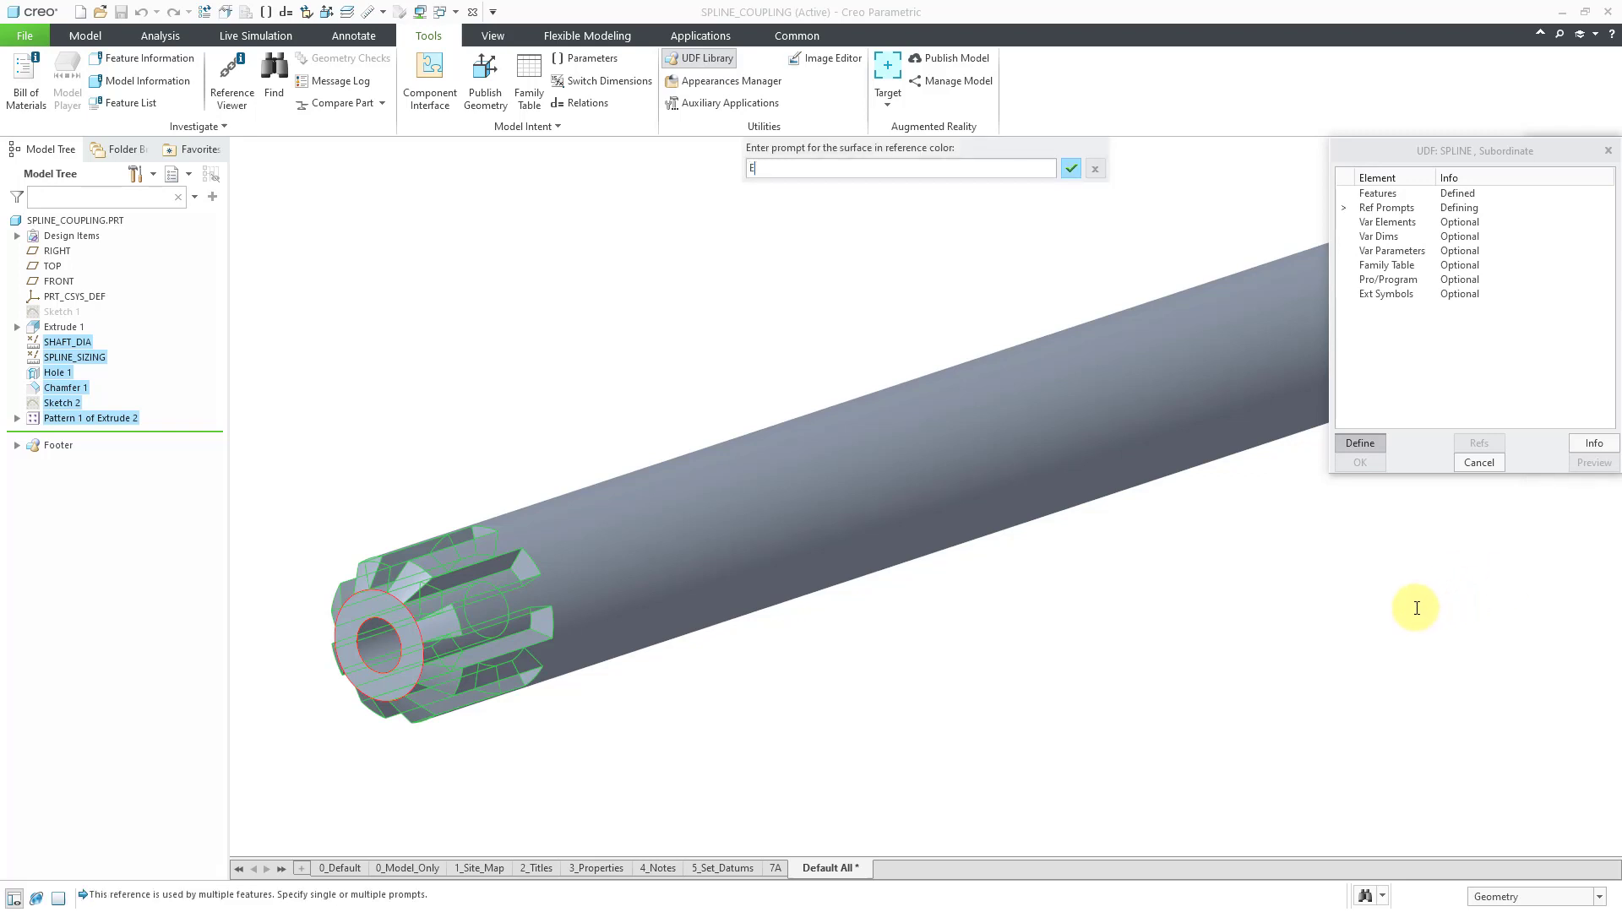
pyautogui.write('nd Surface')
pyautogui.press('Return')
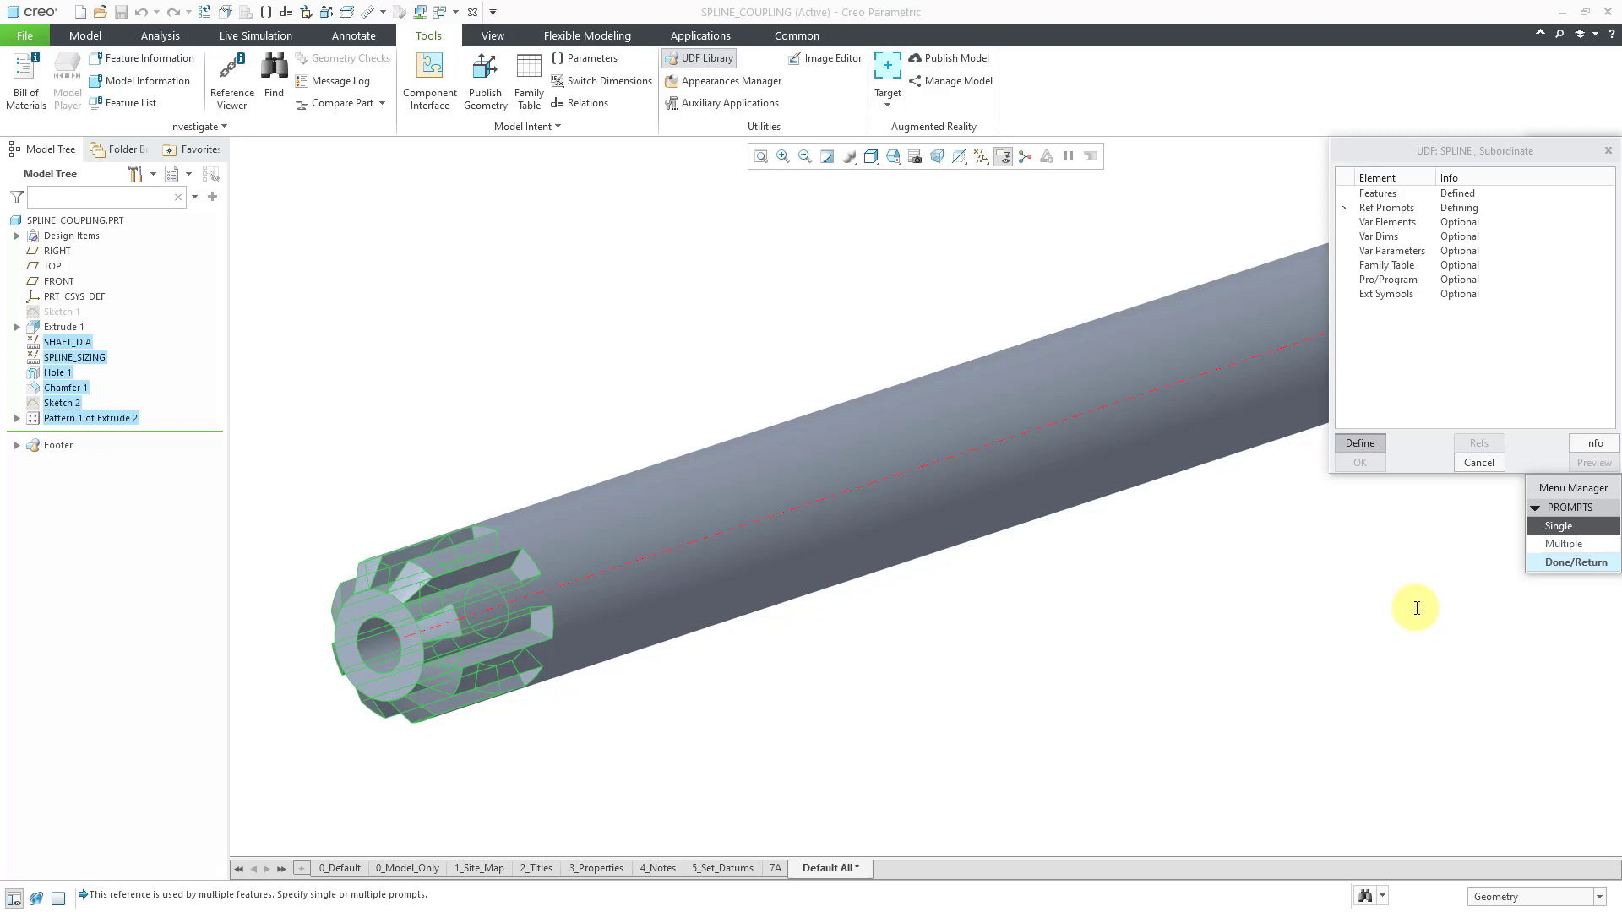
pyautogui.click(1556, 565)
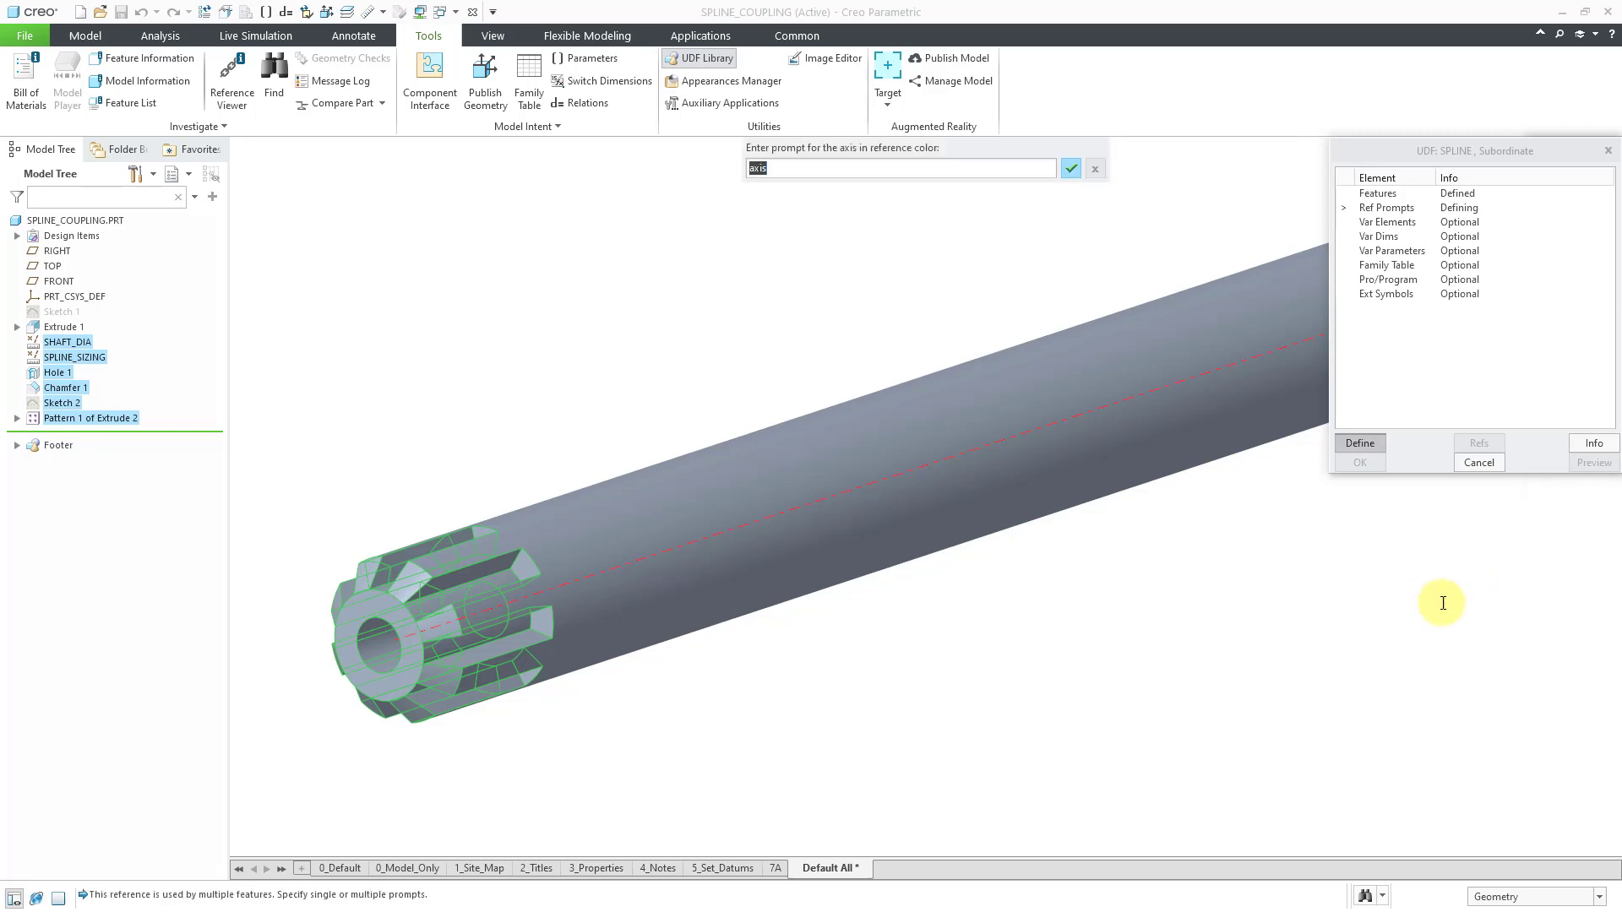
pyautogui.write('Center Axis')
pyautogui.press('Return')
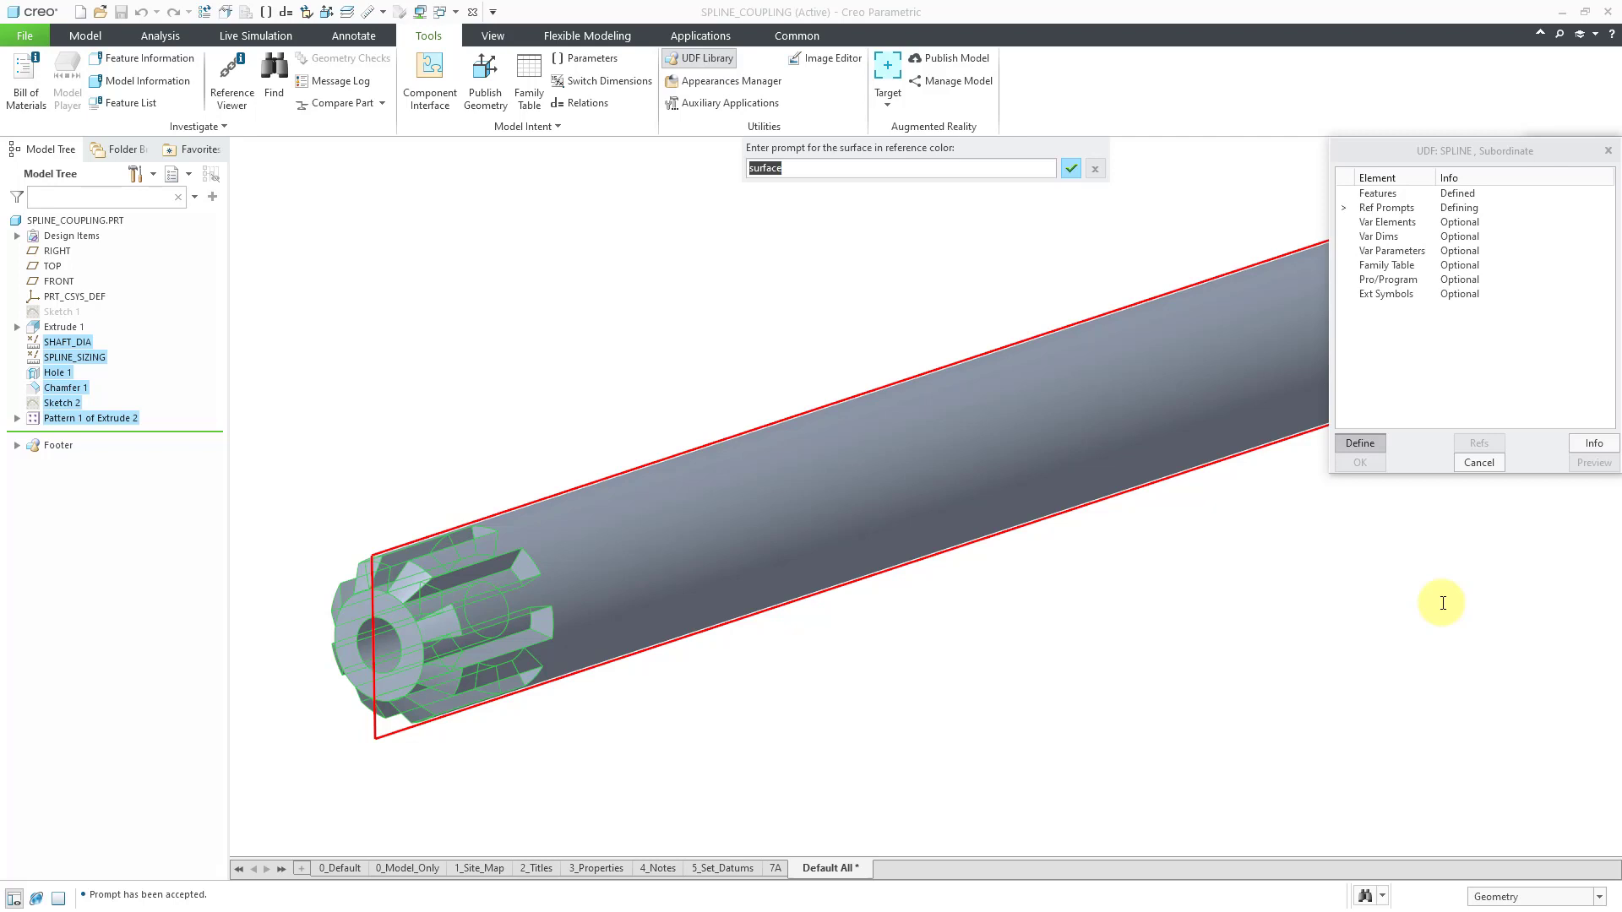
# Name the last reference prompt 'Vertical Orientation Reference Plane' and finish the prompts
pyautogui.write('Vertical Orientation Reference Plane')
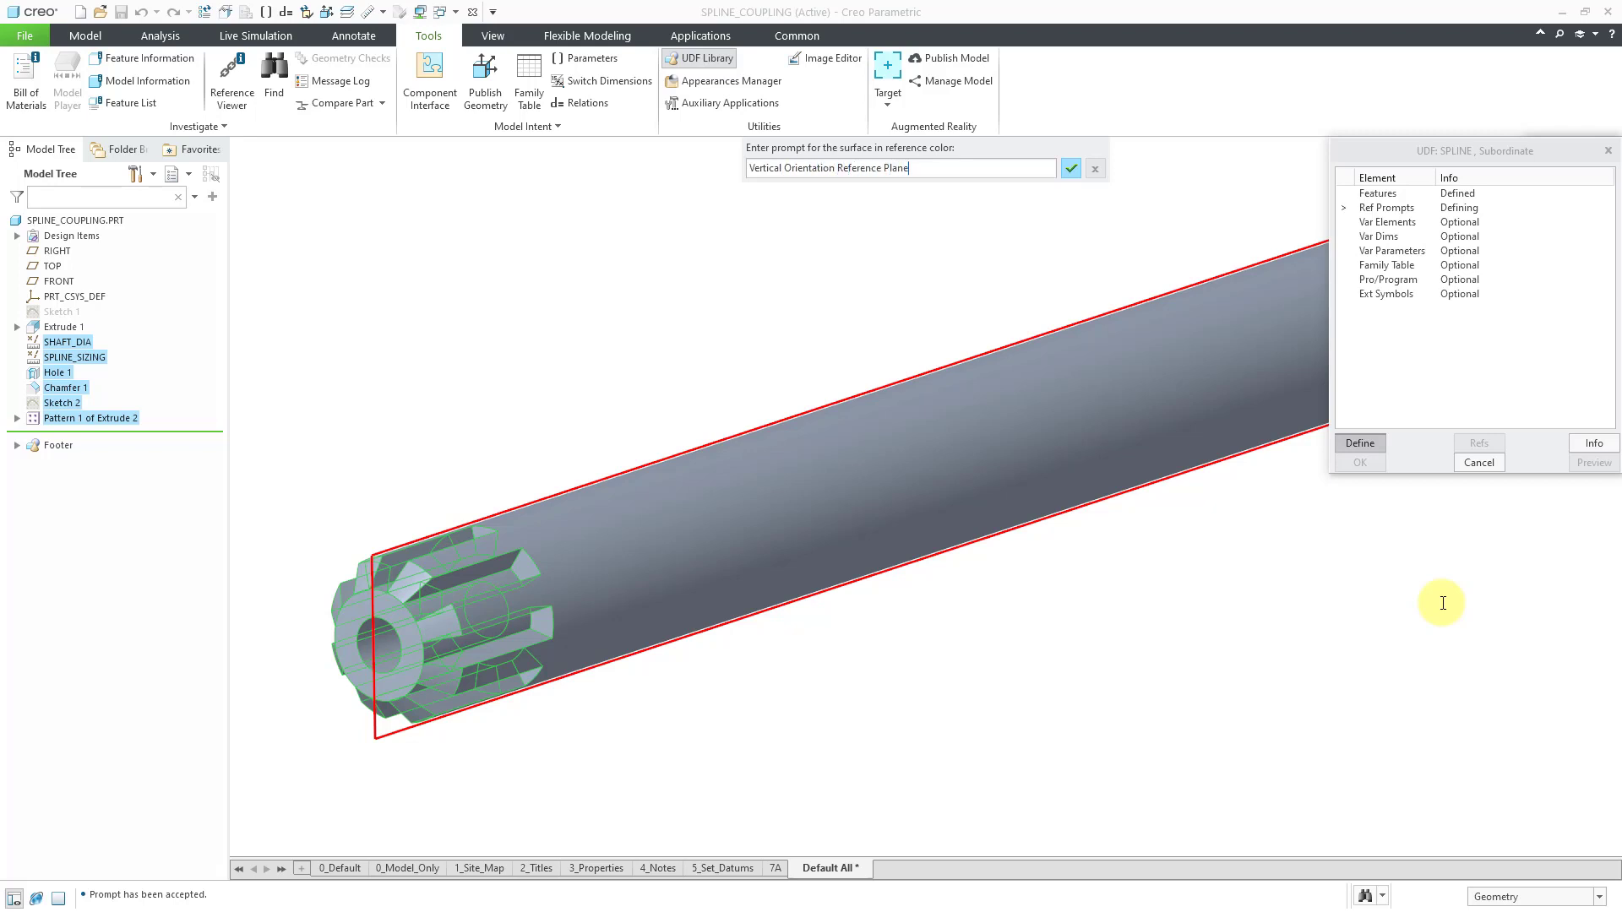
pyautogui.press('Return')
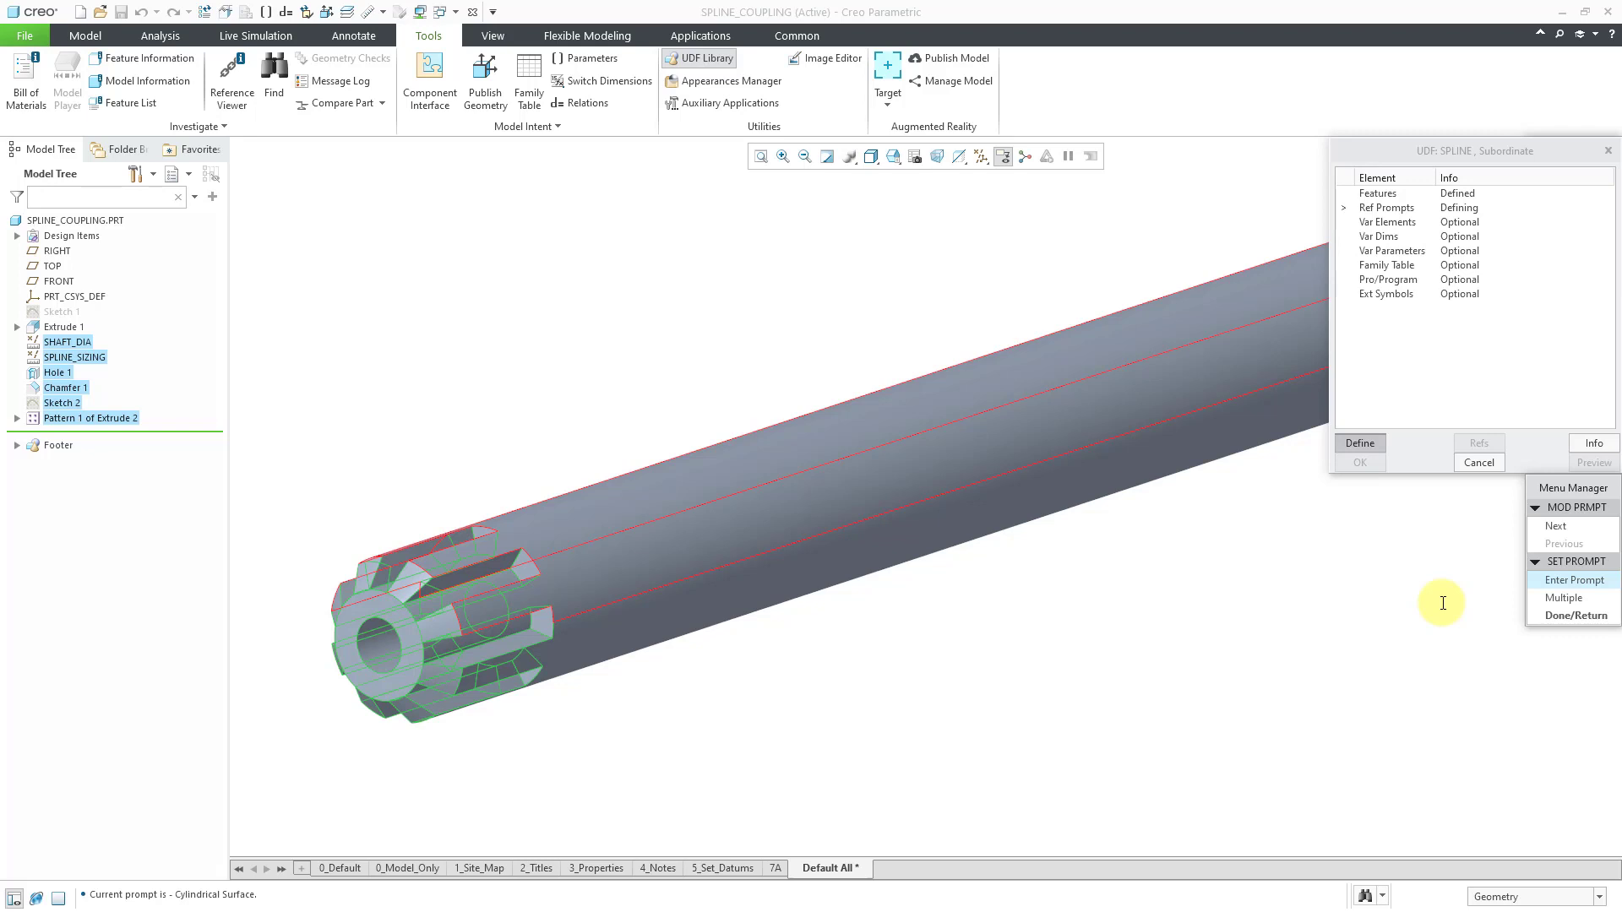
pyautogui.click(1559, 618)
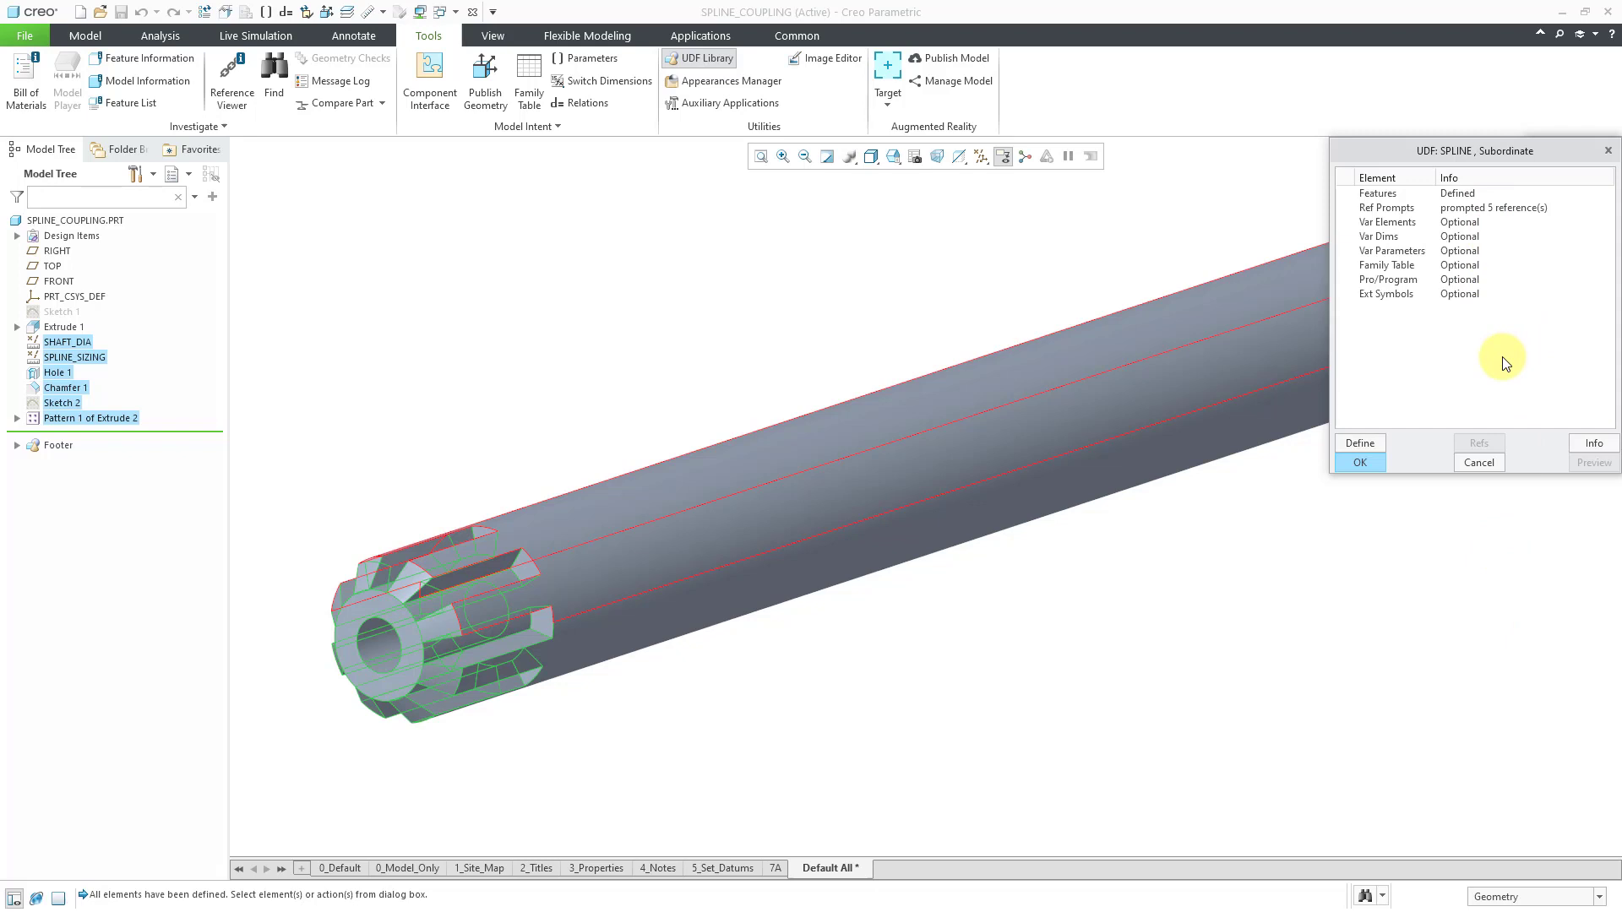
# Store the SPLINE UDF, clear the view, and create a new solid part PRT0001
pyautogui.click(1360, 463)
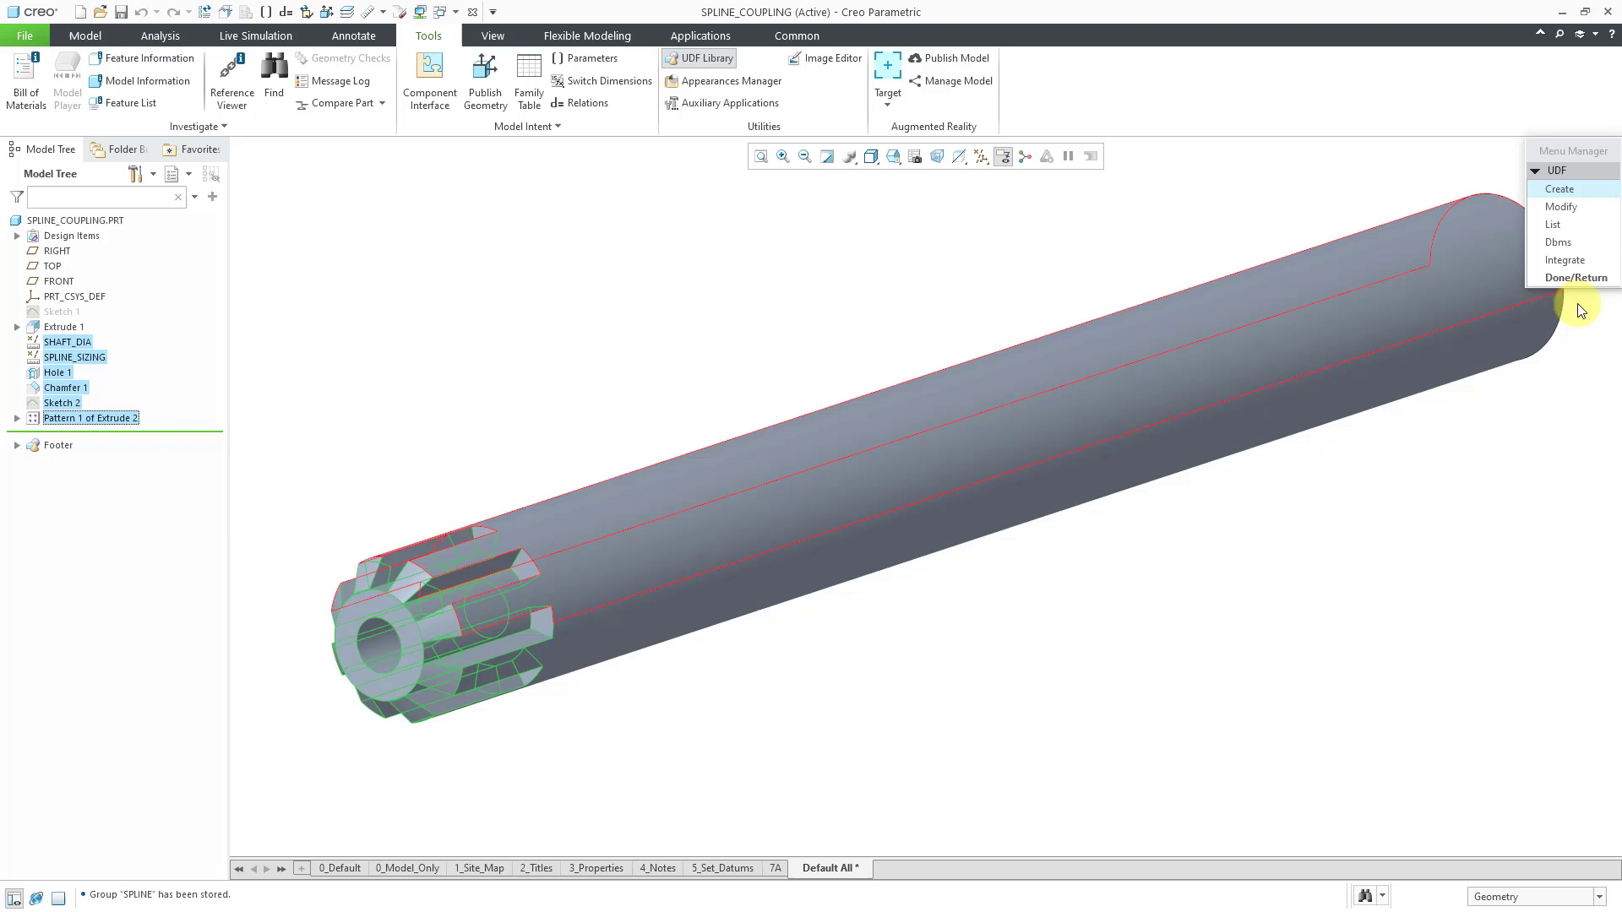
pyautogui.click(1577, 278)
pyautogui.click(808, 302)
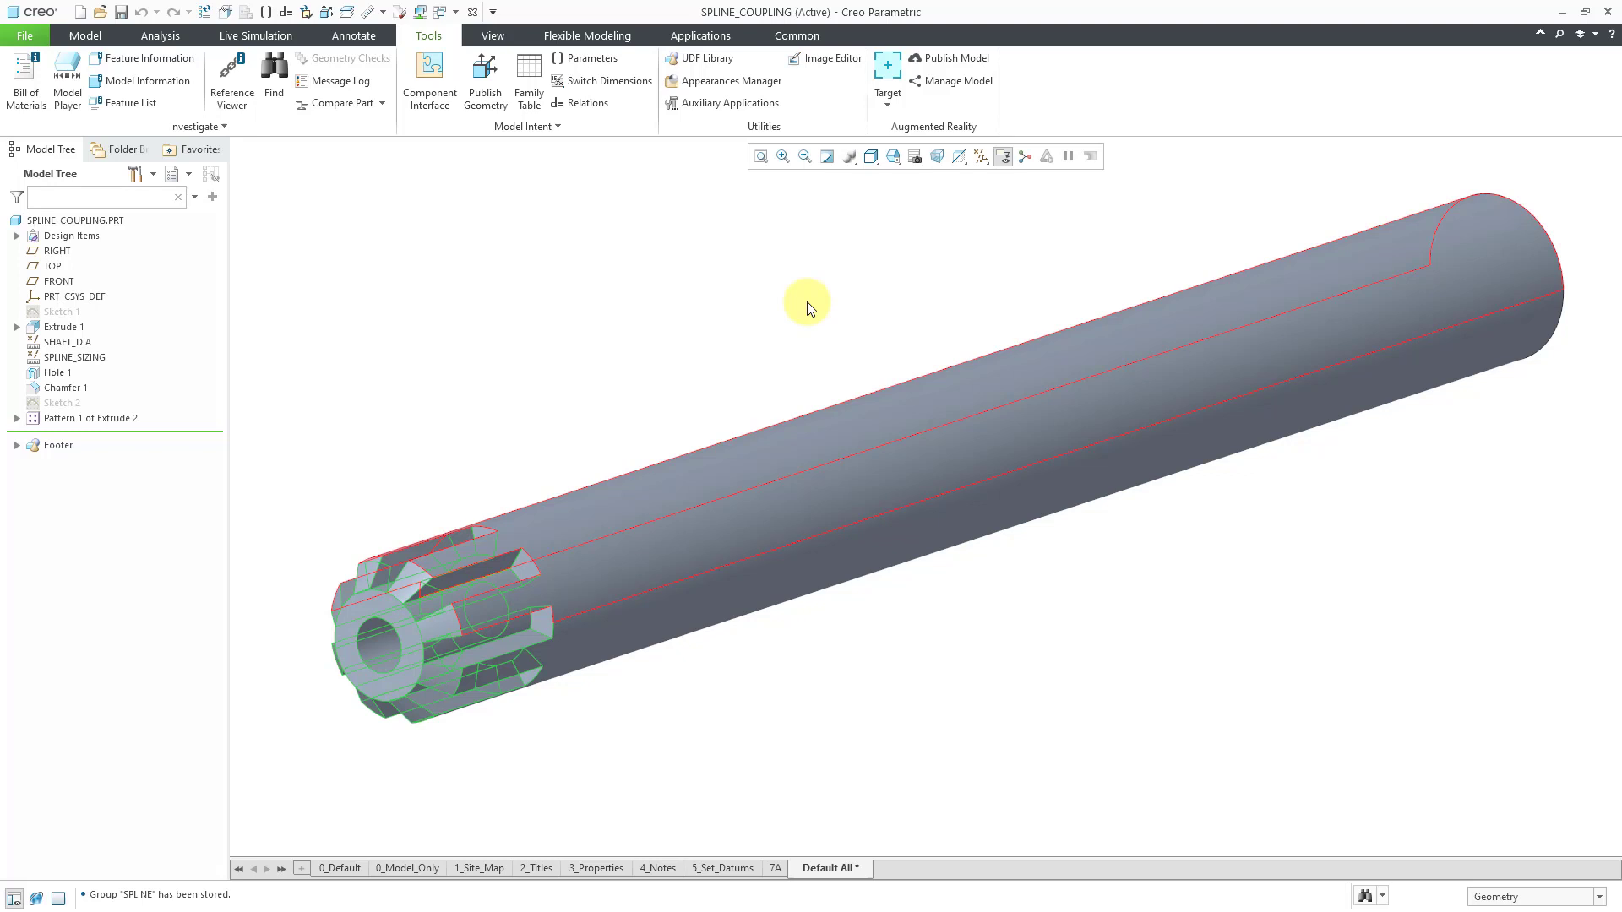
pyautogui.click(828, 156)
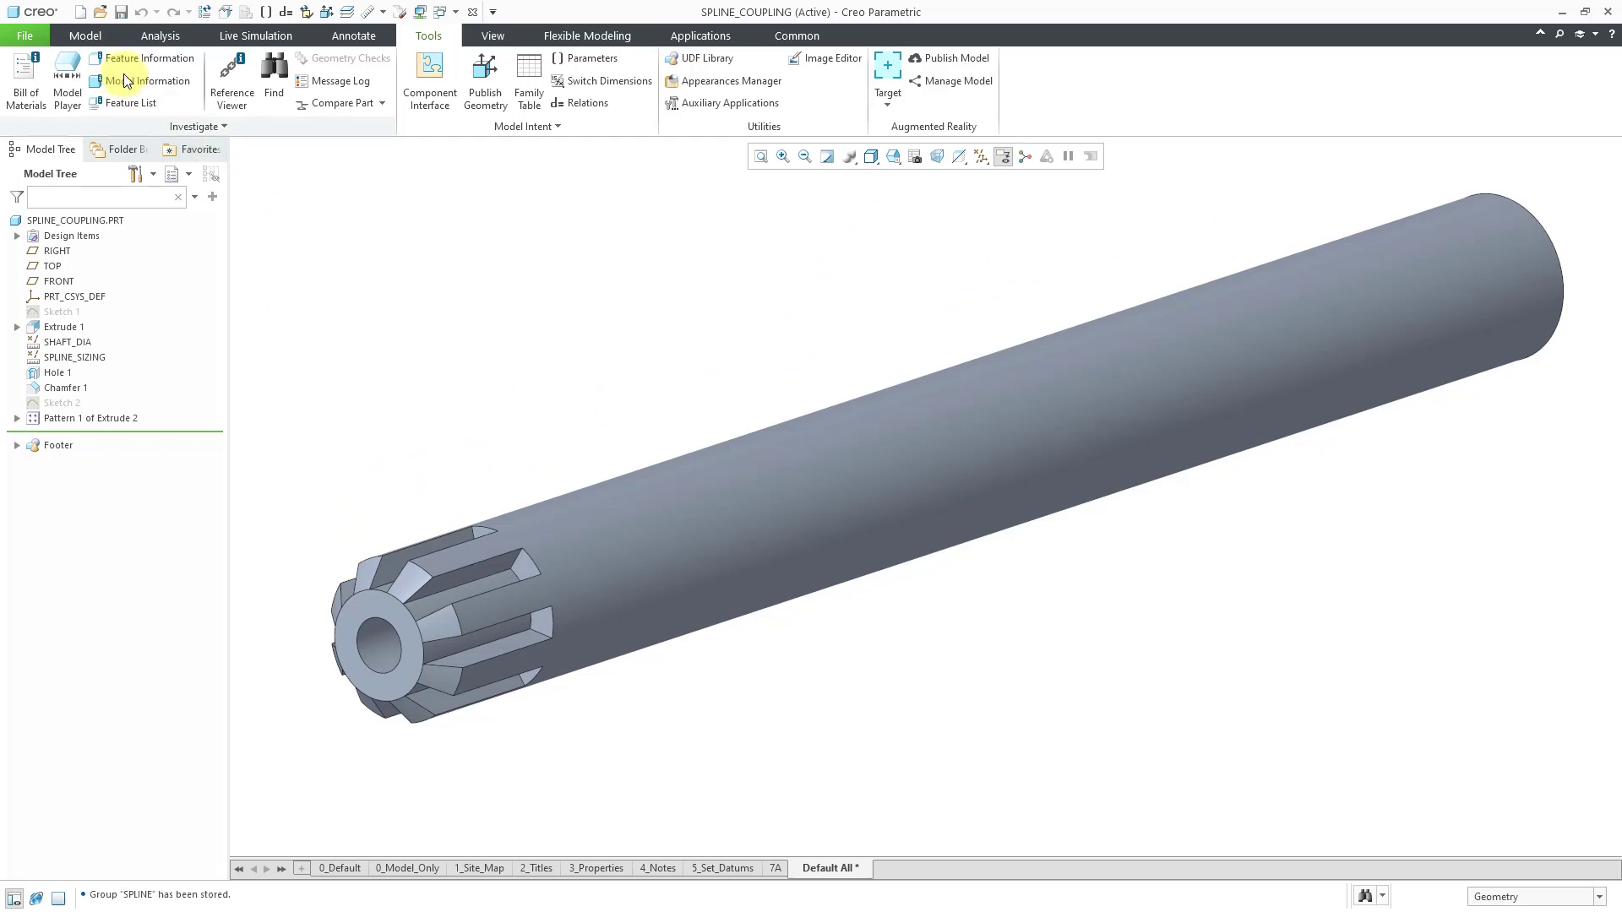
pyautogui.click(85, 19)
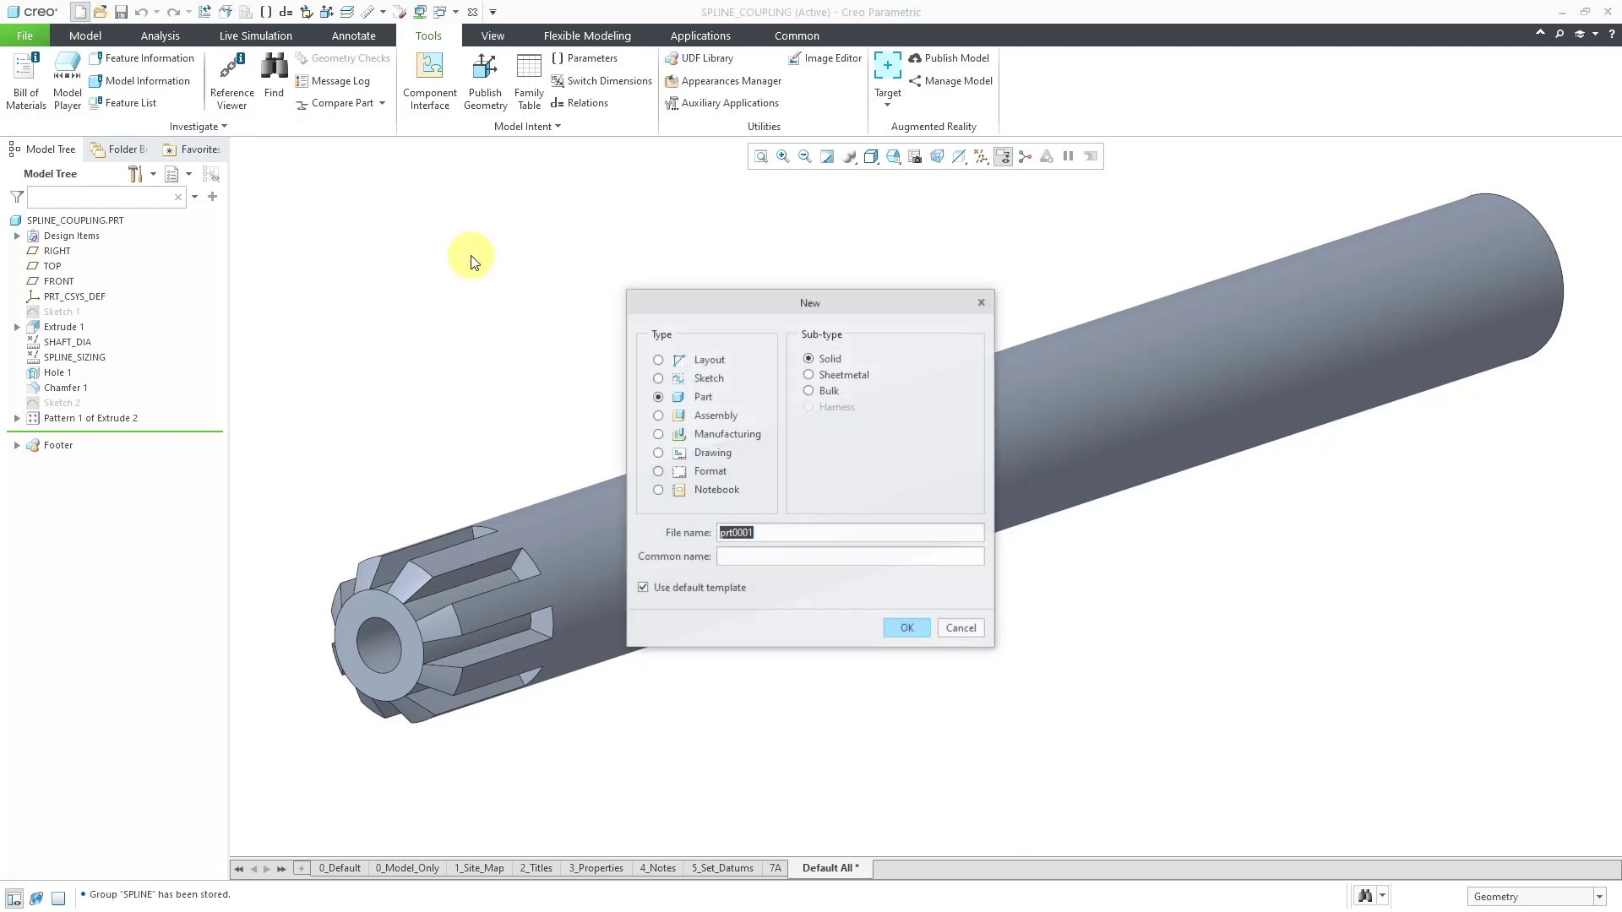
pyautogui.click(906, 628)
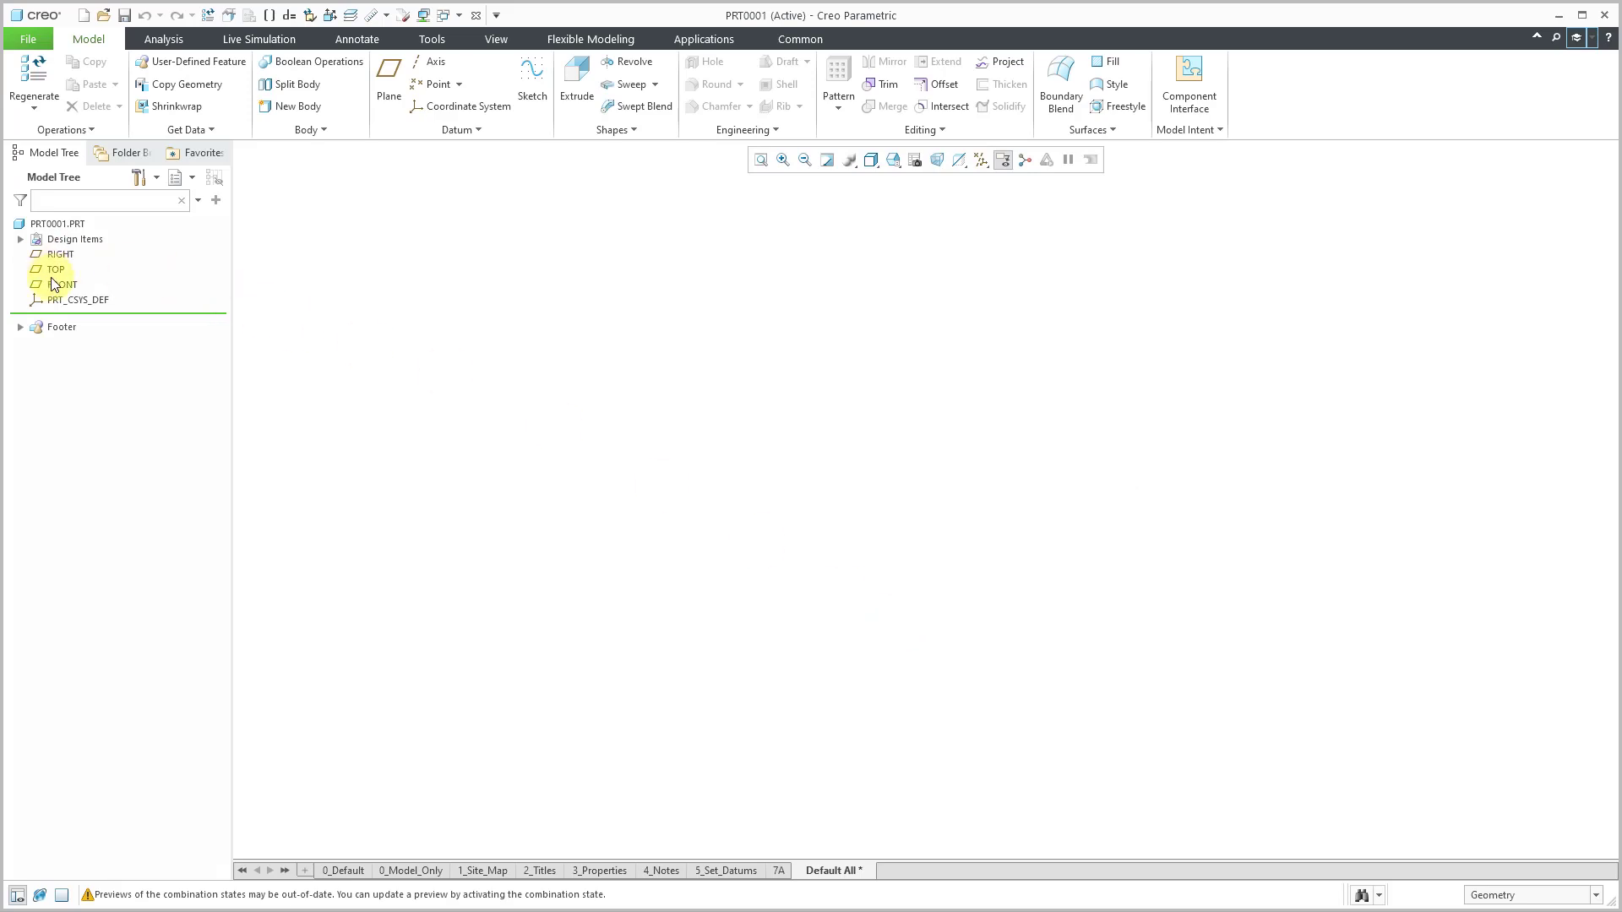
# Sketch a circle about 433.774 in diameter, centred on the origin, on the FRONT plane
pyautogui.click(57, 282)
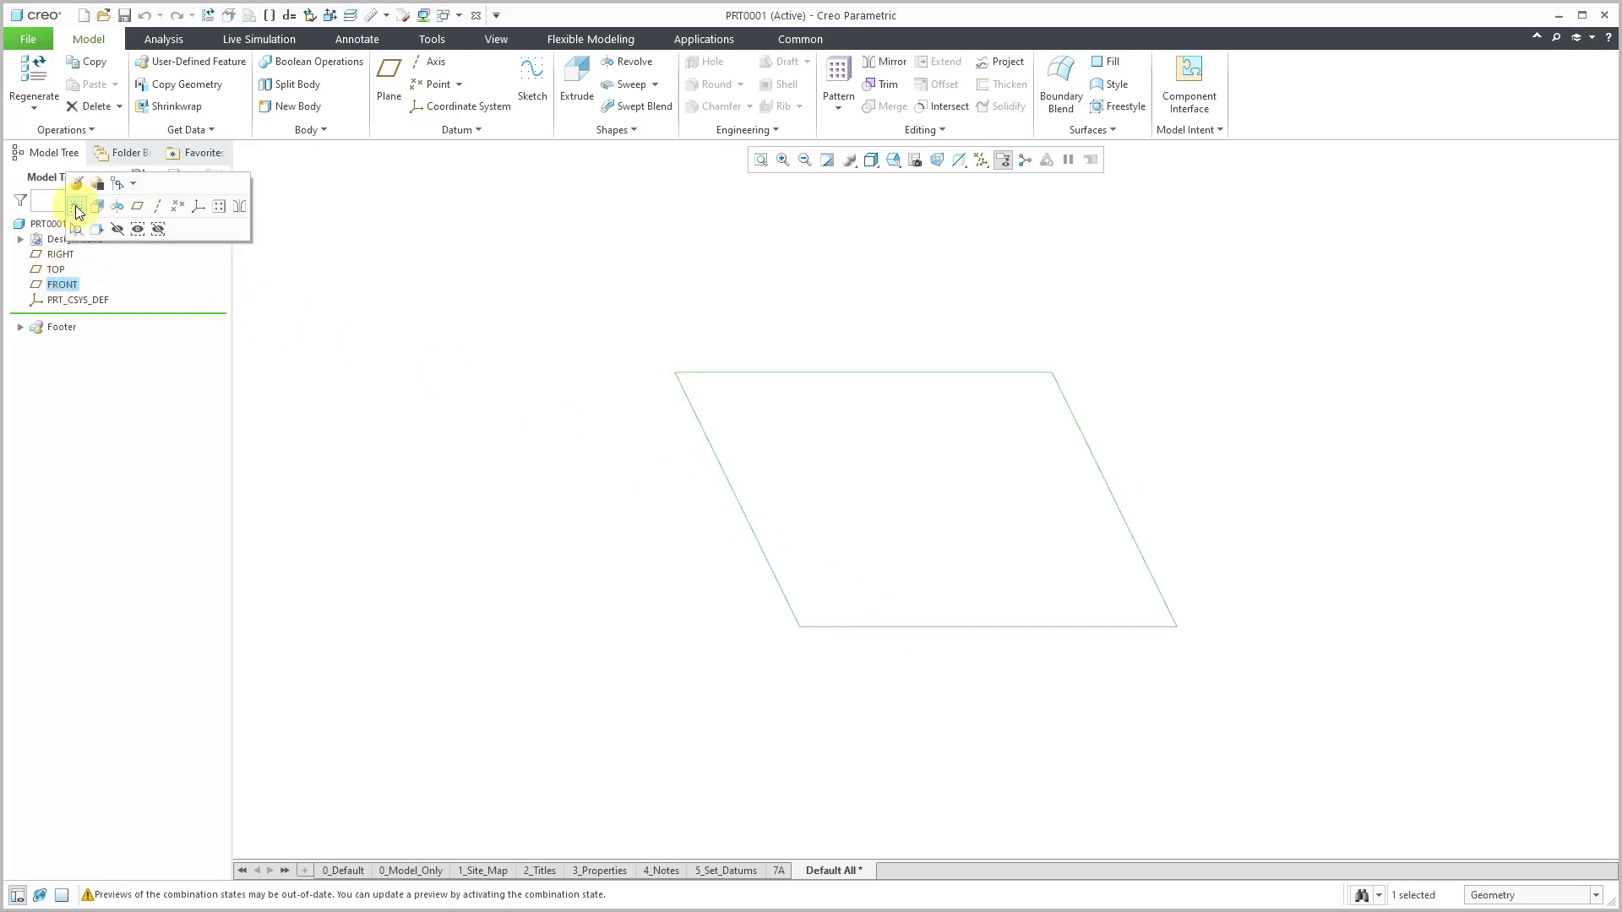
pyautogui.click(76, 207)
pyautogui.rightClick(461, 335)
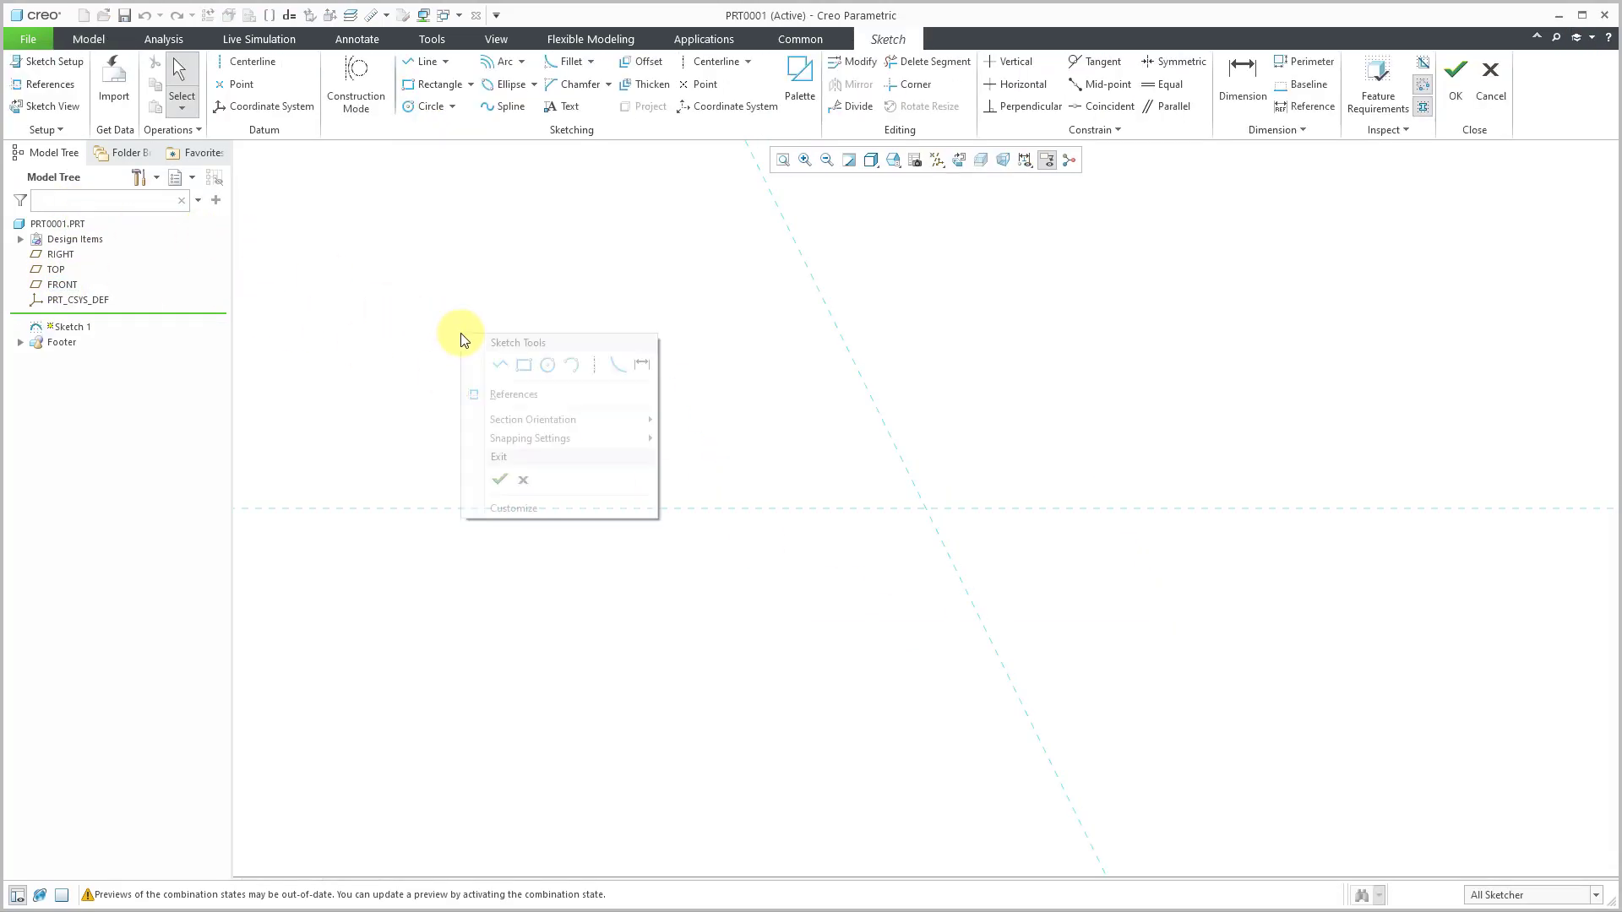
pyautogui.click(546, 365)
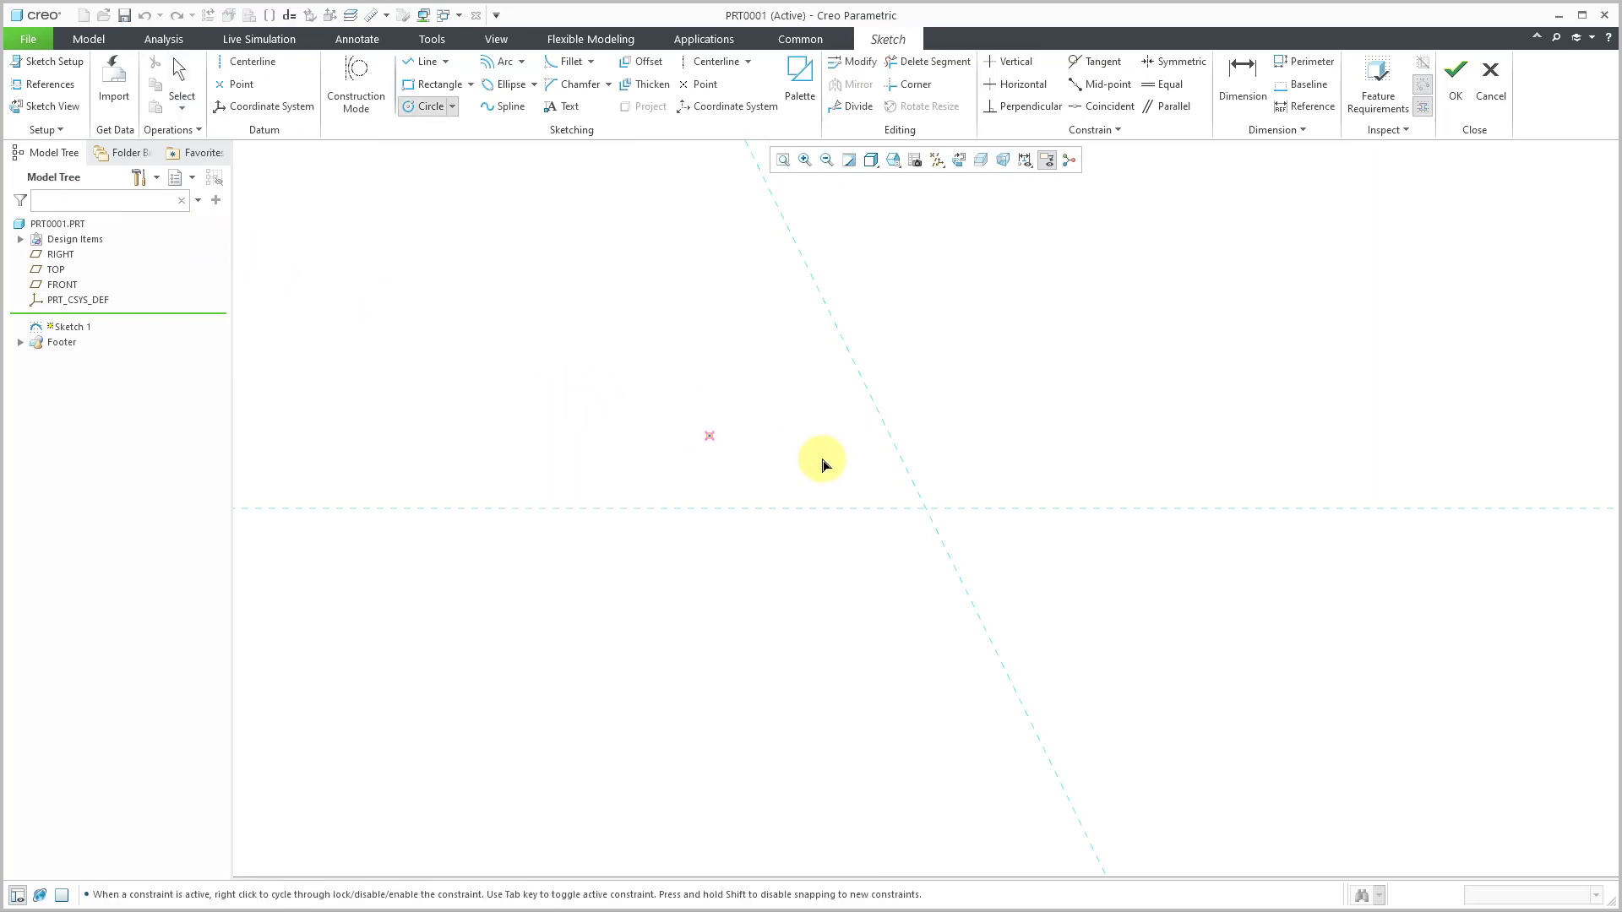
pyautogui.click(925, 508)
pyautogui.click(1067, 618)
pyautogui.middleClick(1115, 312)
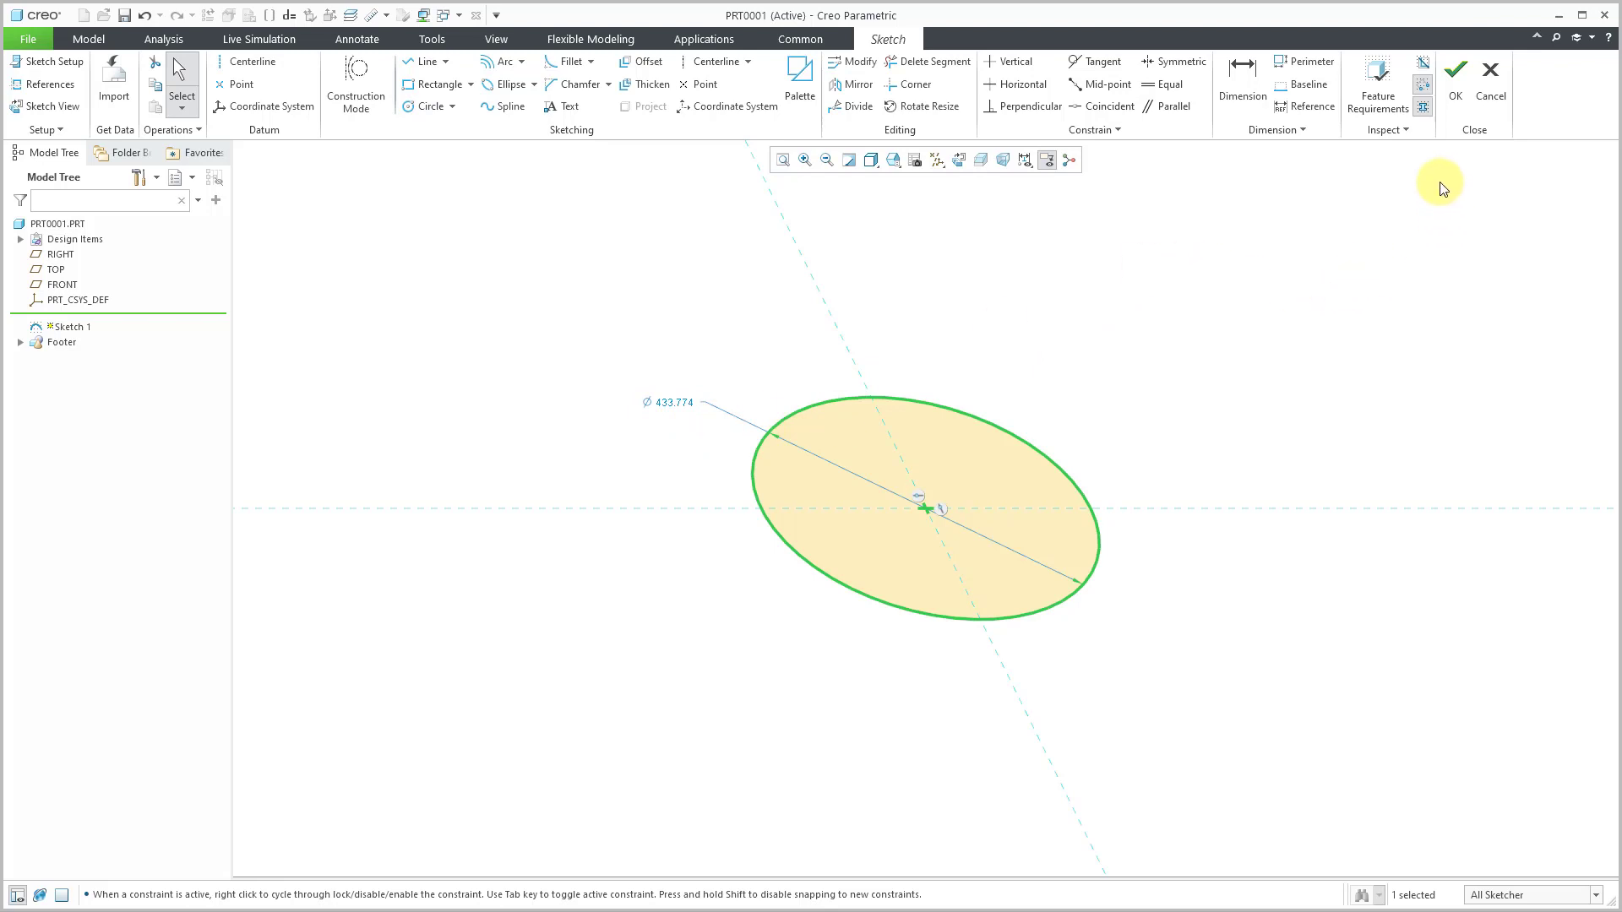
pyautogui.click(1445, 90)
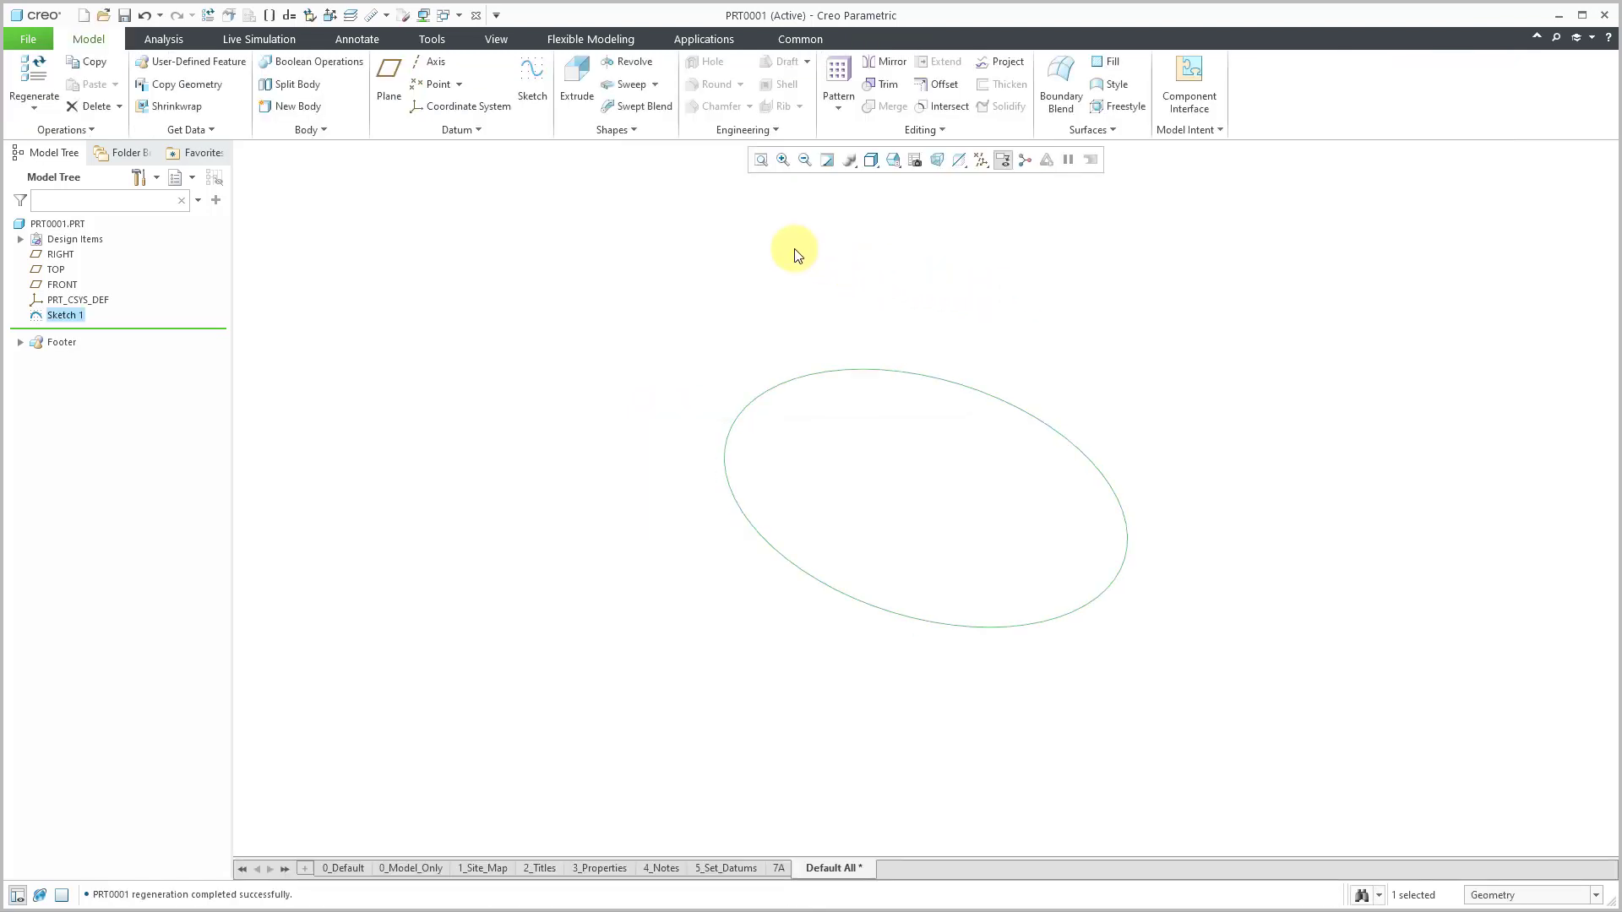
# Extrude Sketch 1 into a solid cylinder 886.600 deep
pyautogui.click(577, 85)
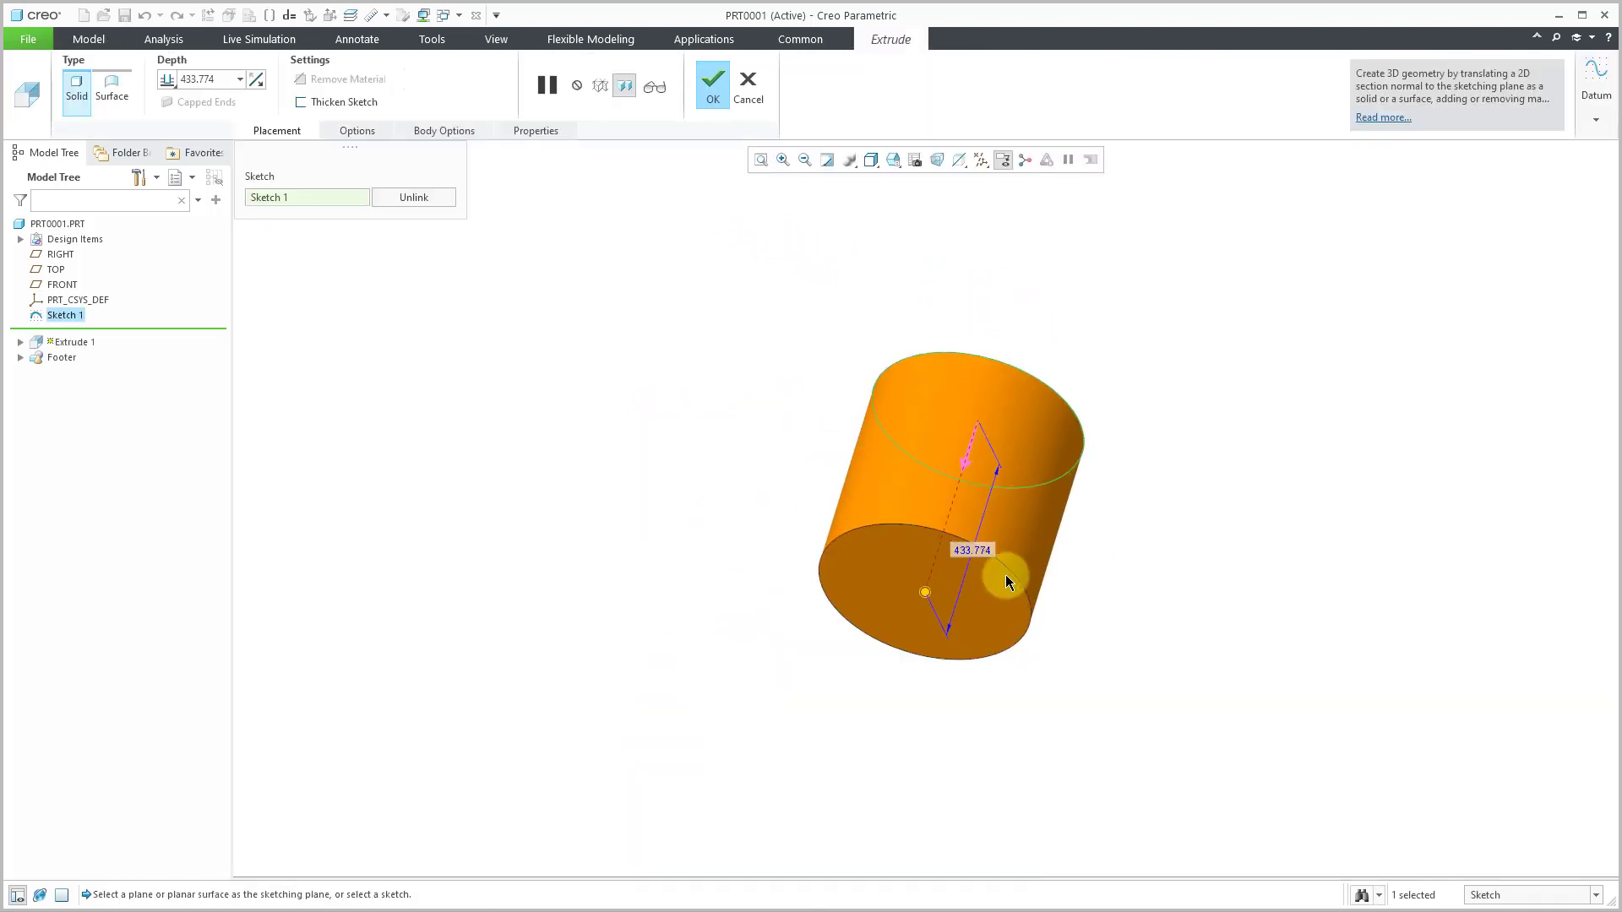
pyautogui.moveTo(927, 600); pyautogui.dragTo(868, 770)
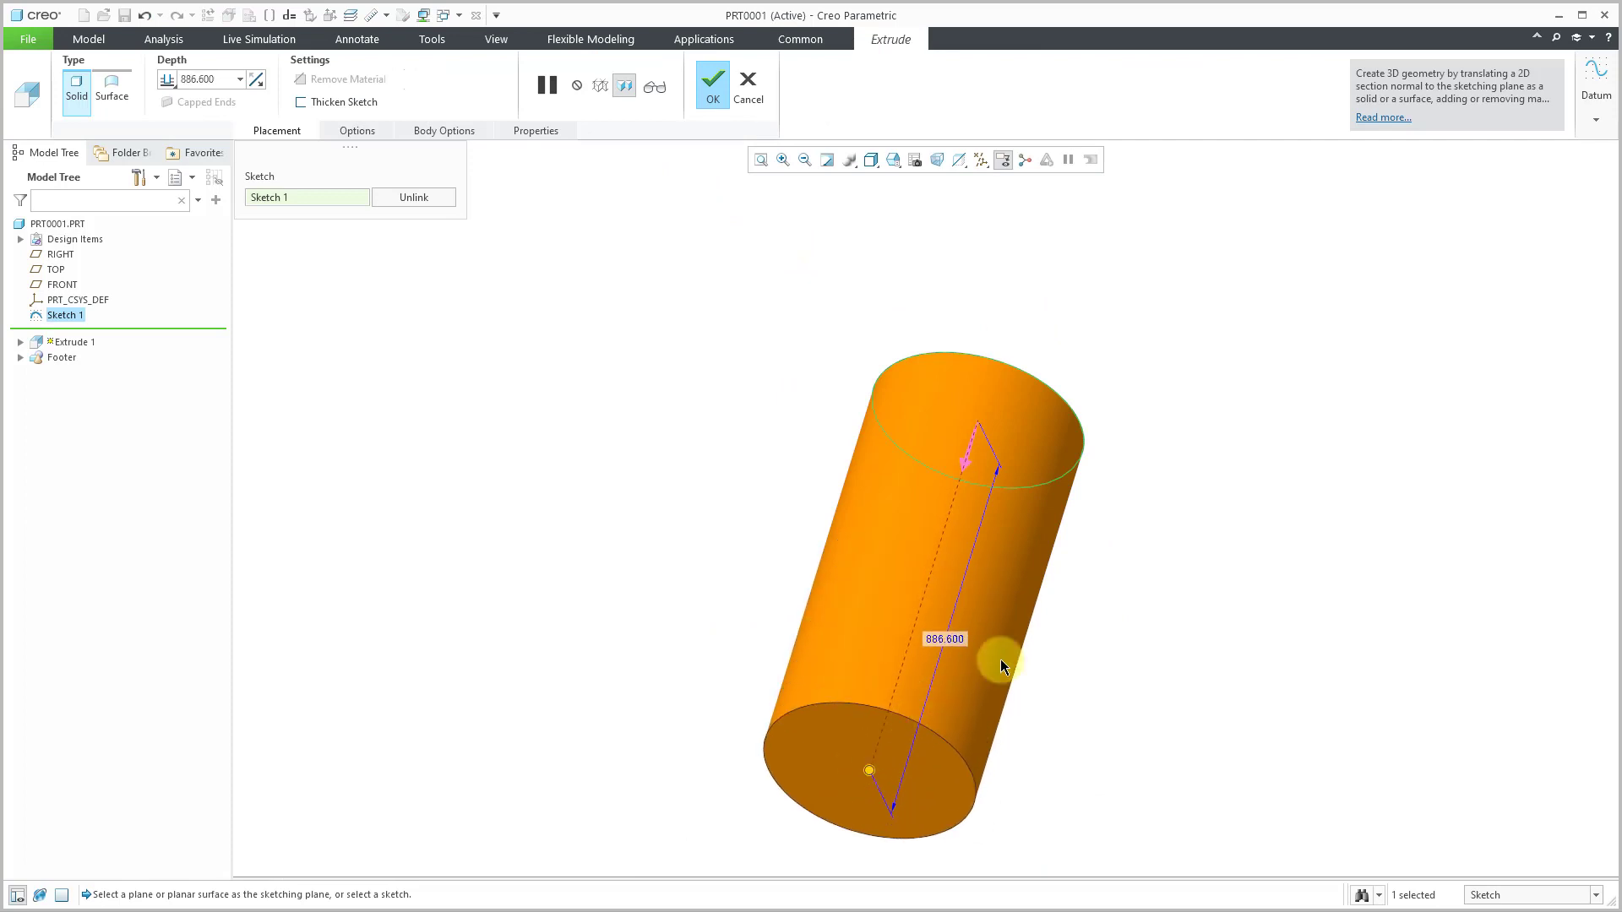
pyautogui.moveTo(1168, 555); pyautogui.dragTo(1122, 459, button='middle')
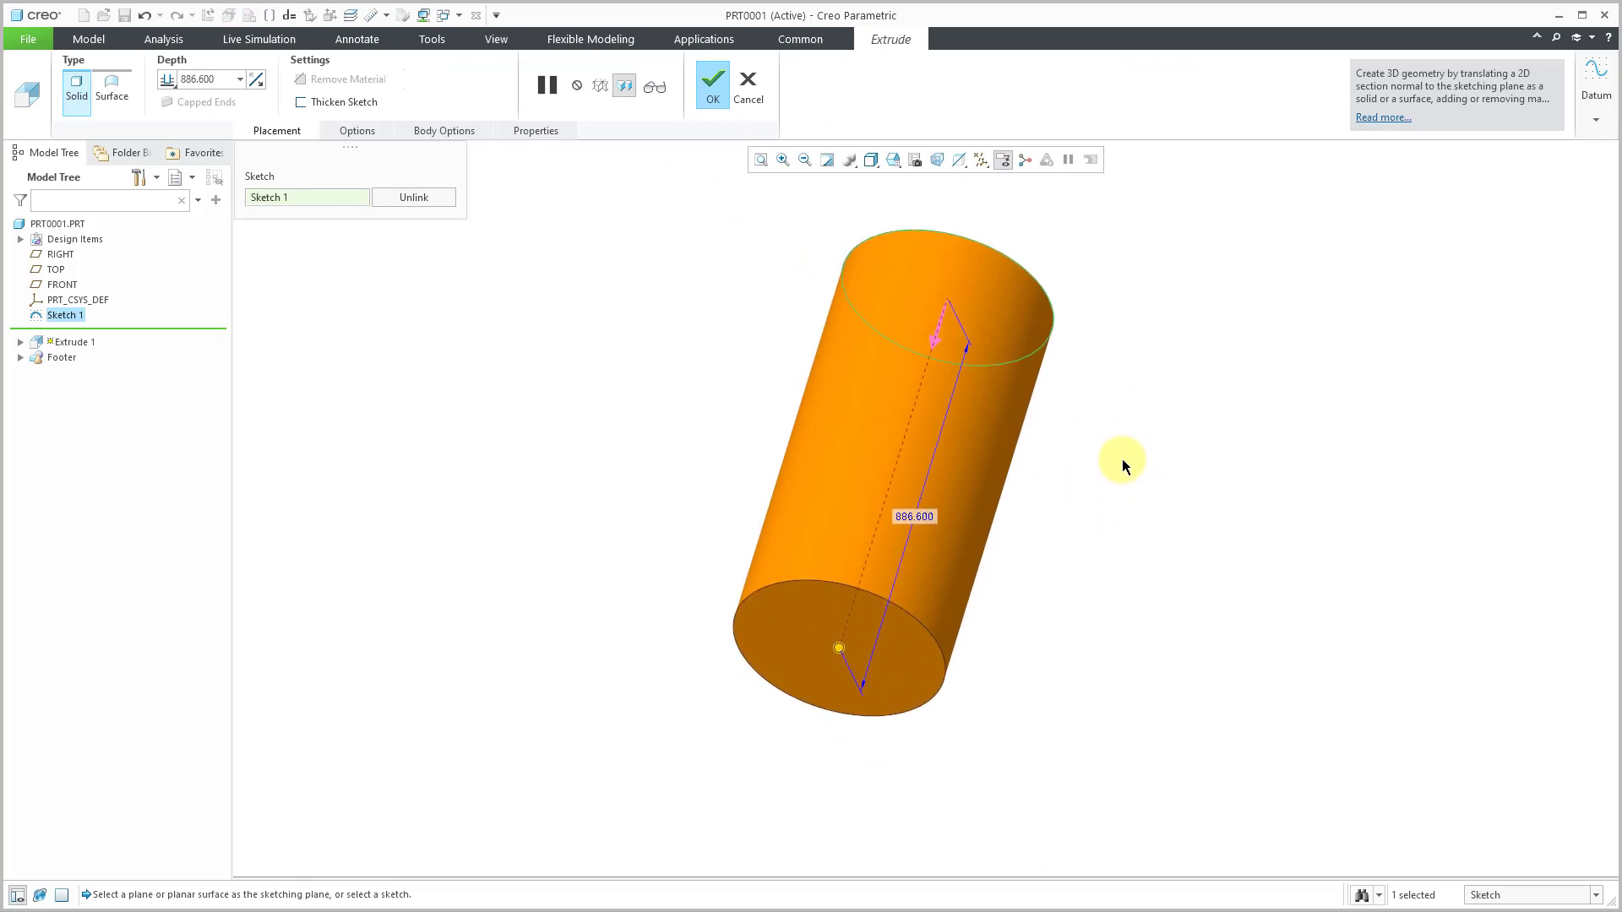
pyautogui.middleClick(1122, 459)
pyautogui.click(1122, 459)
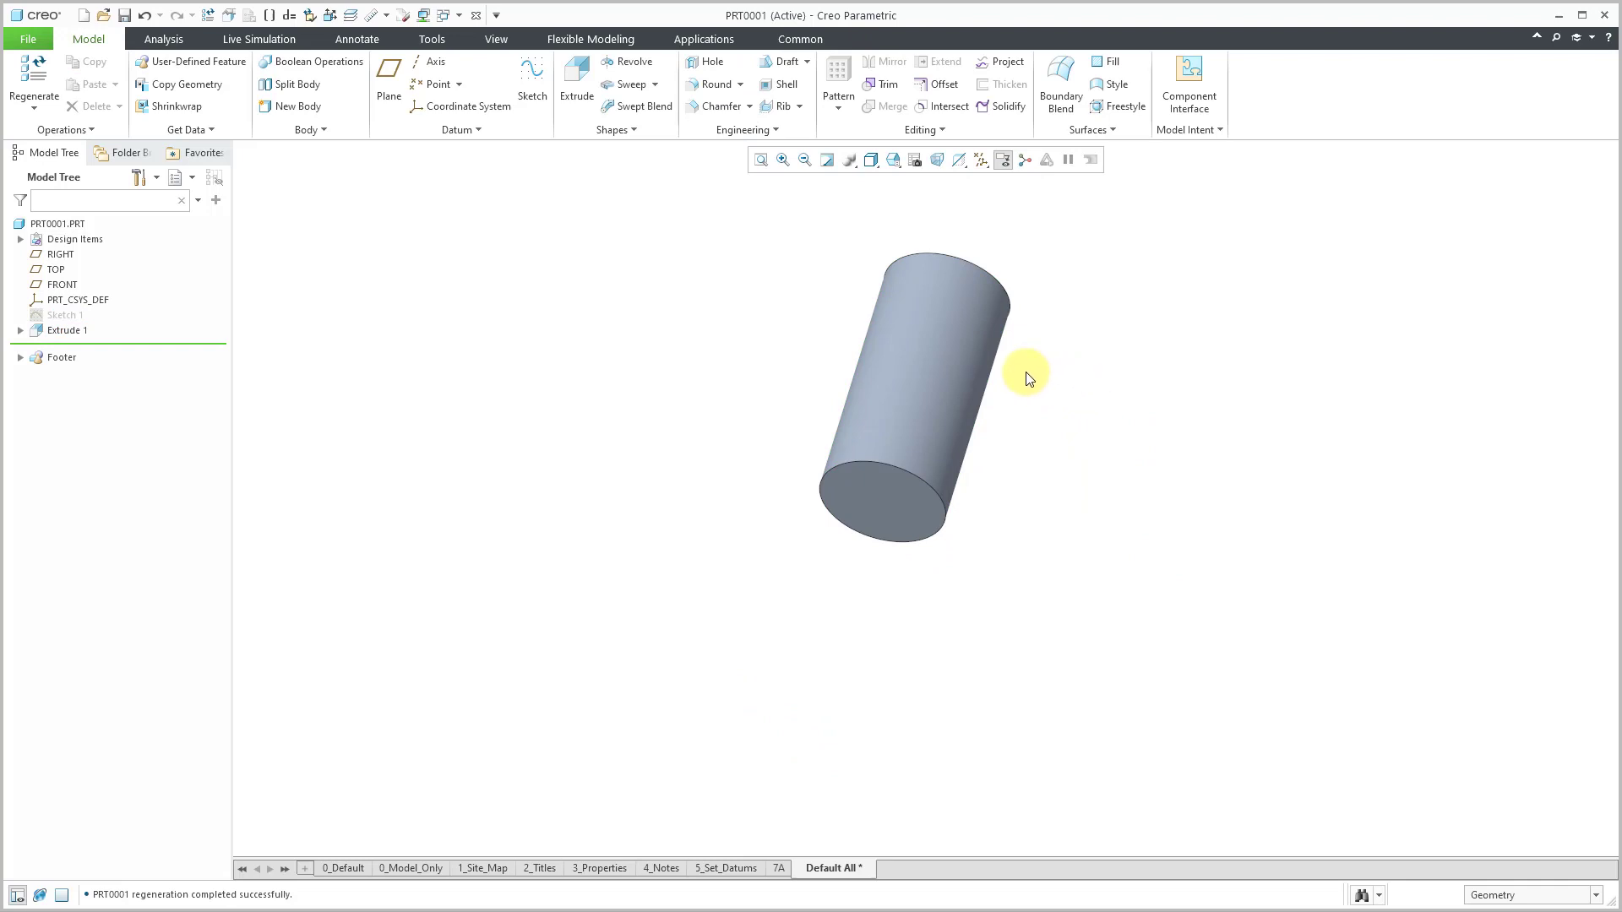
pyautogui.keyDown('ctrl'); pyautogui.moveTo(1025, 373); pyautogui.dragTo(1132, 559, button='middle'); pyautogui.keyUp('ctrl')
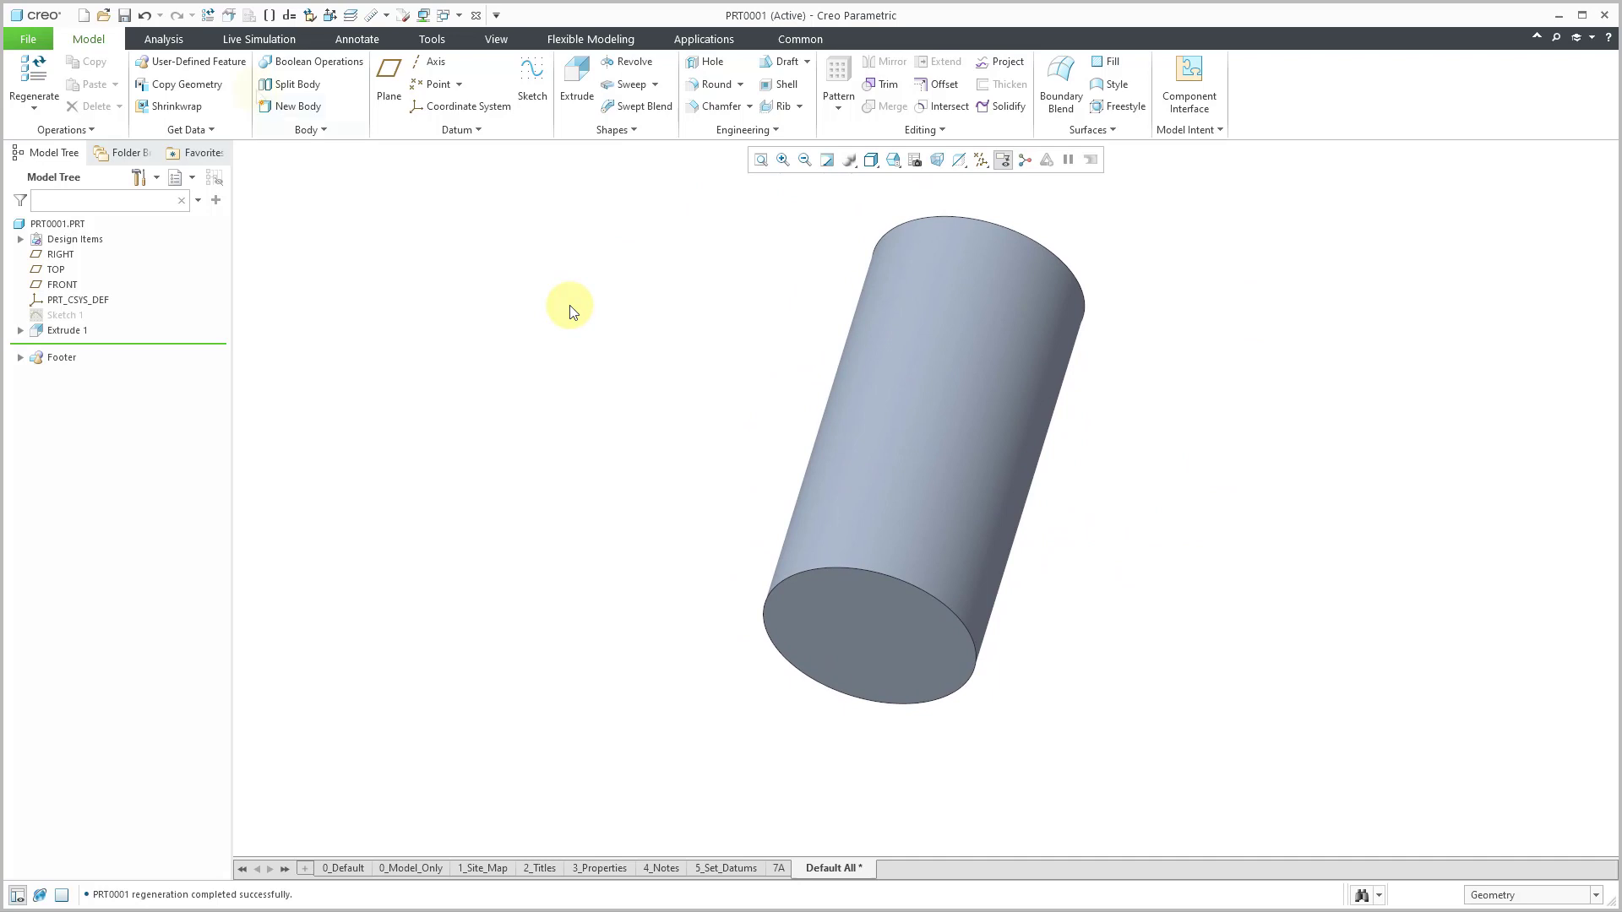
# Insert the spline.gph user-defined feature with Advanced reference configuration checked
pyautogui.click(208, 65)
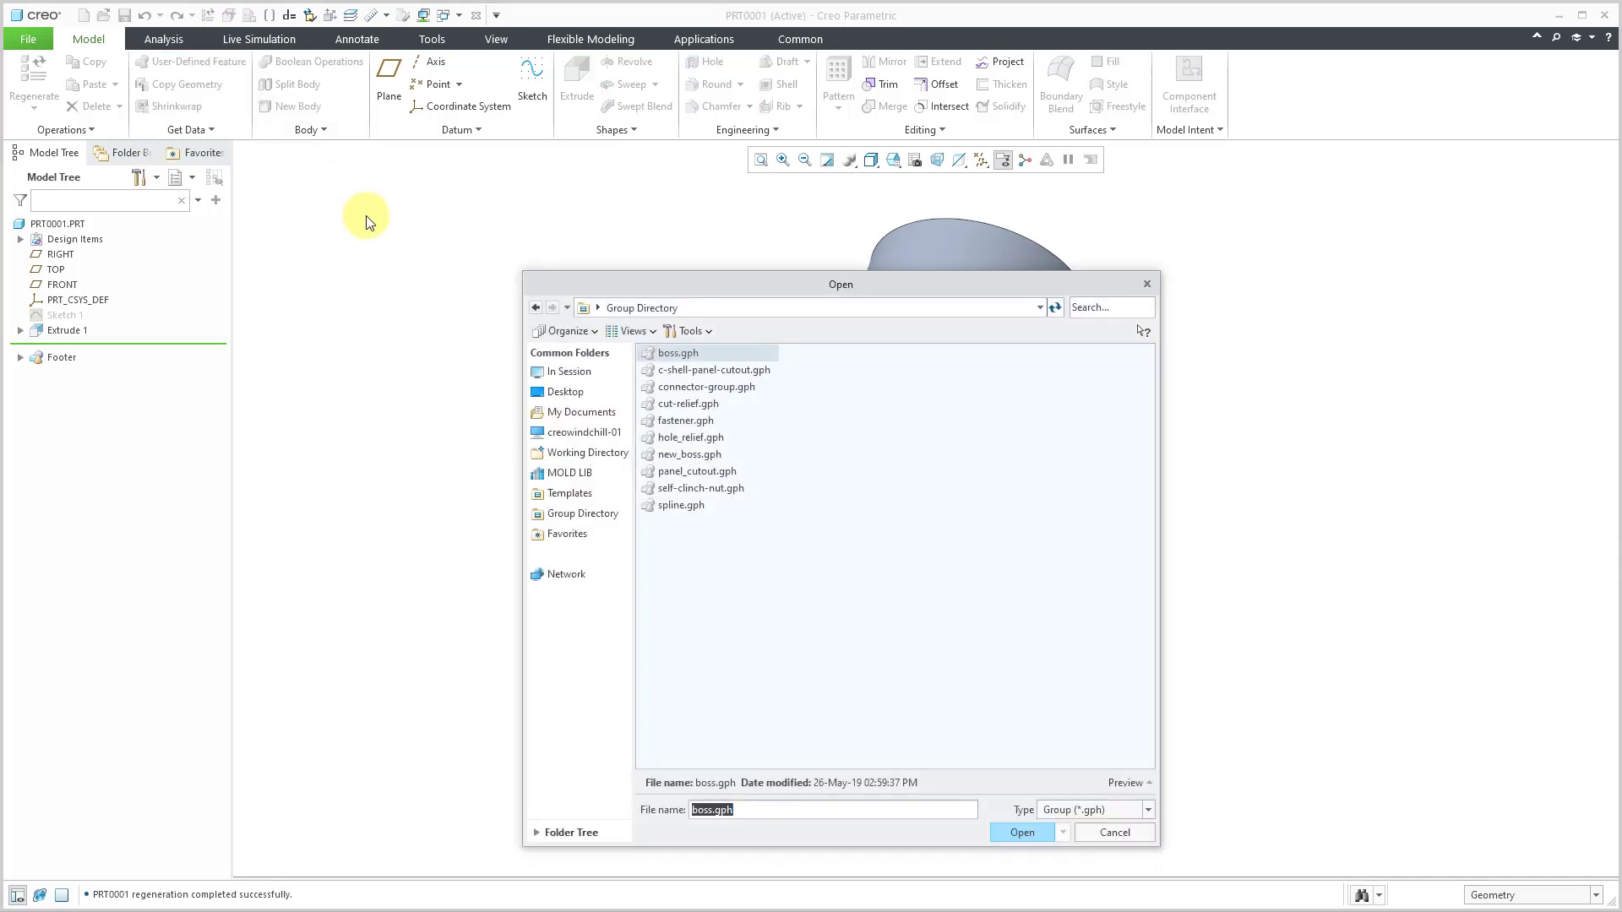
pyautogui.doubleClick(681, 506)
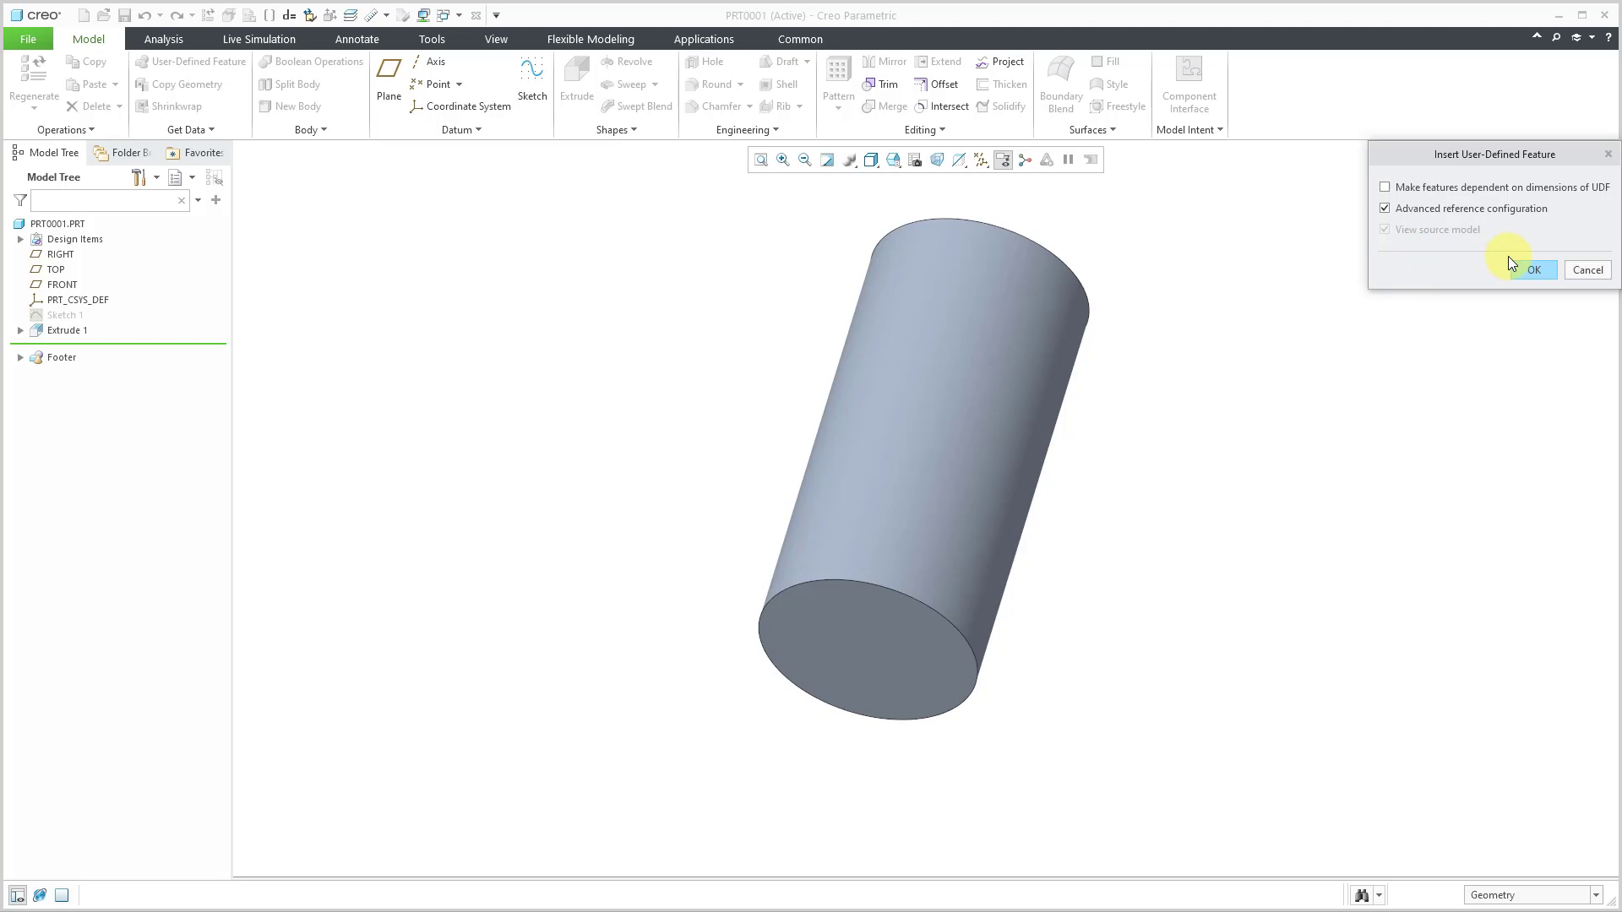
pyautogui.click(1534, 270)
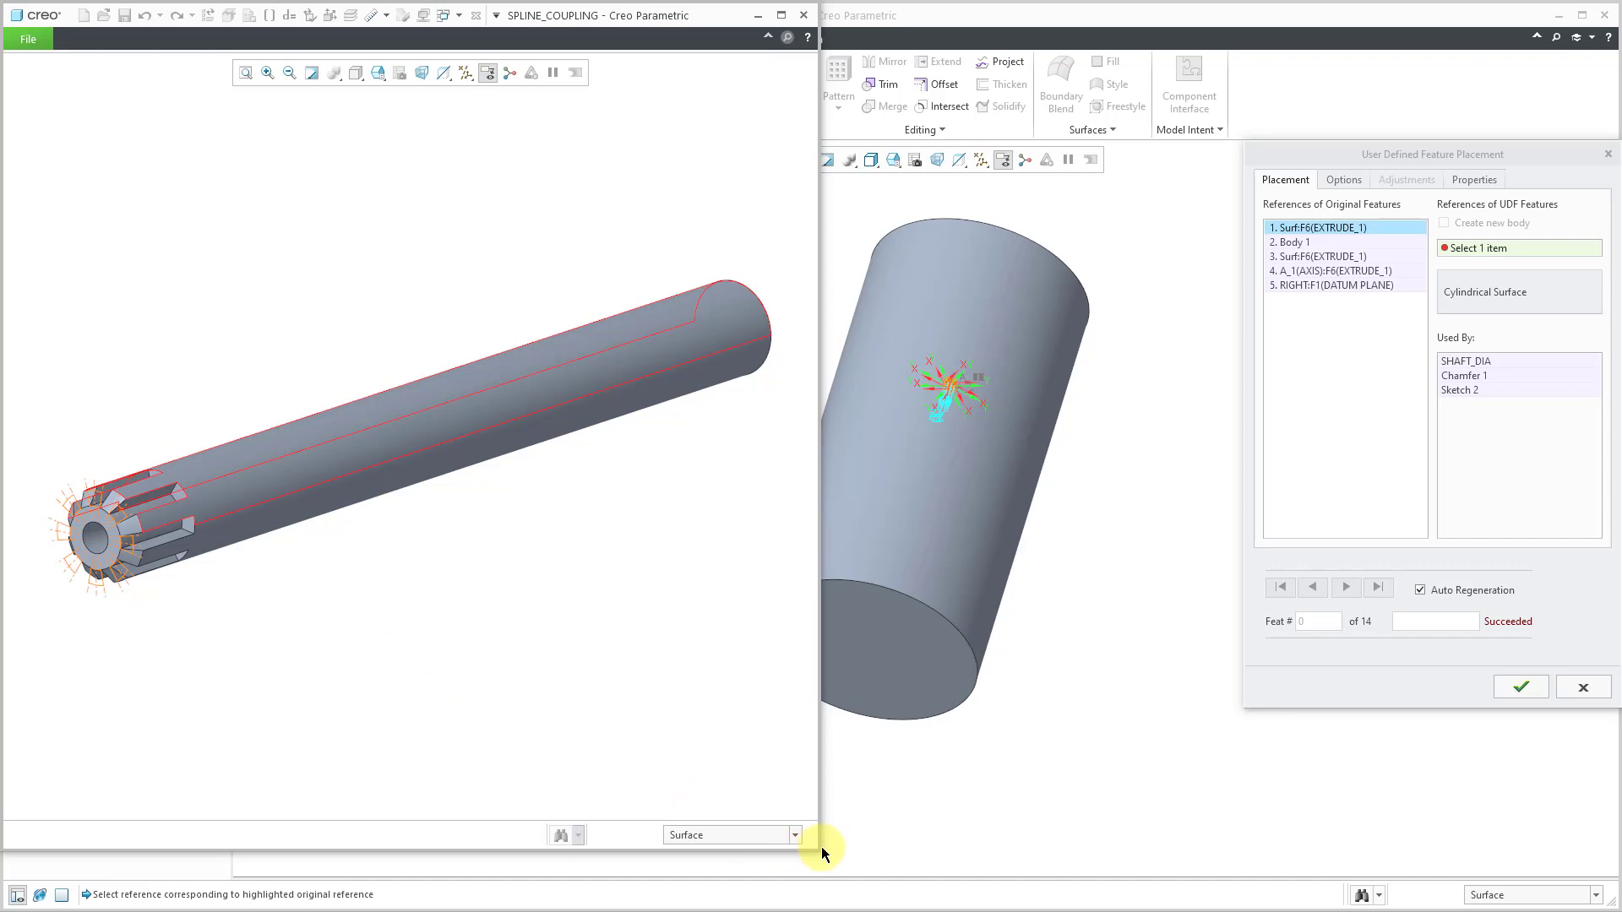
# Shrink the SPLINE_COUPLING window and move it down-right to uncover the ribbon and model tree
pyautogui.moveTo(819, 849); pyautogui.dragTo(700, 532)
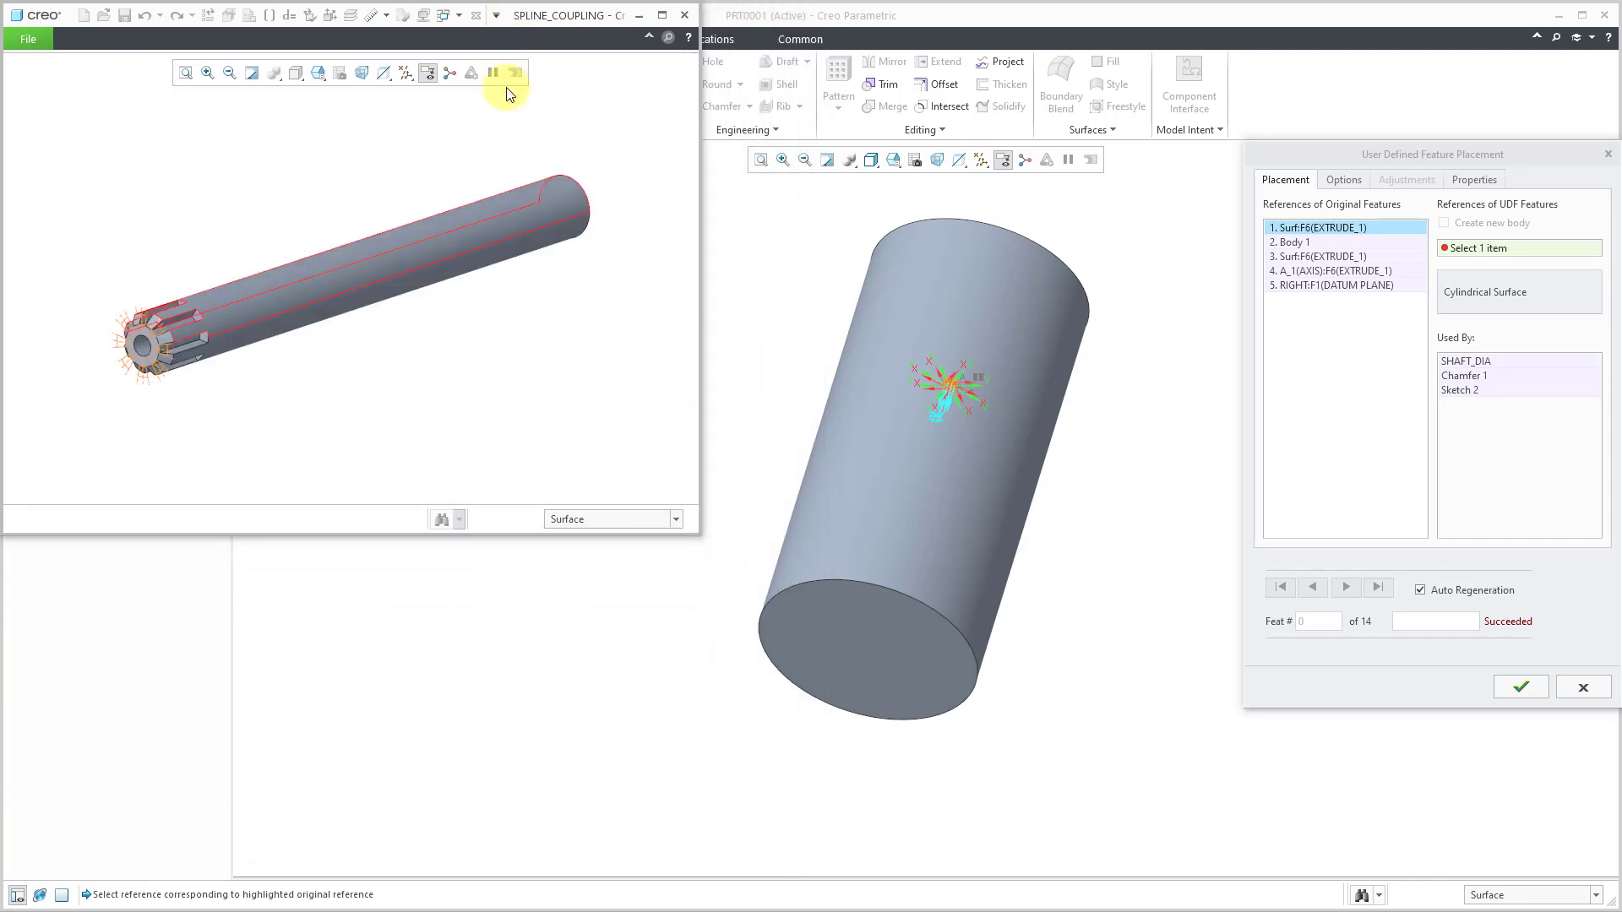
pyautogui.moveTo(577, 18); pyautogui.dragTo(600, 248)
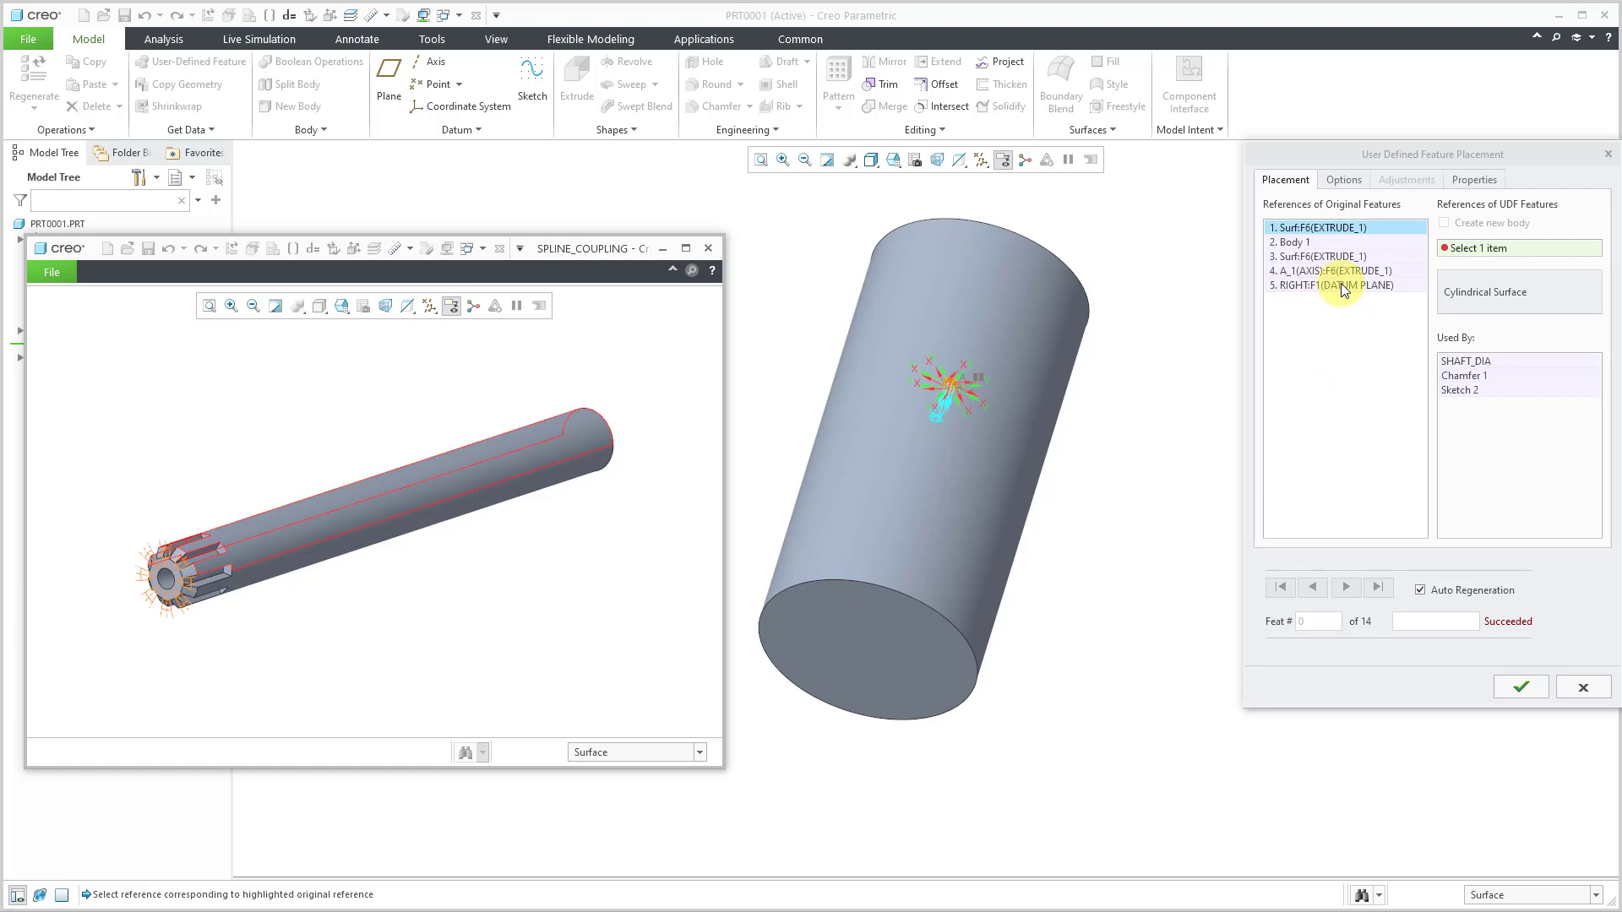
# Assign the cylinder's side surface, body and end face as UDF references 1–3
pyautogui.click(1318, 230)
pyautogui.click(914, 560)
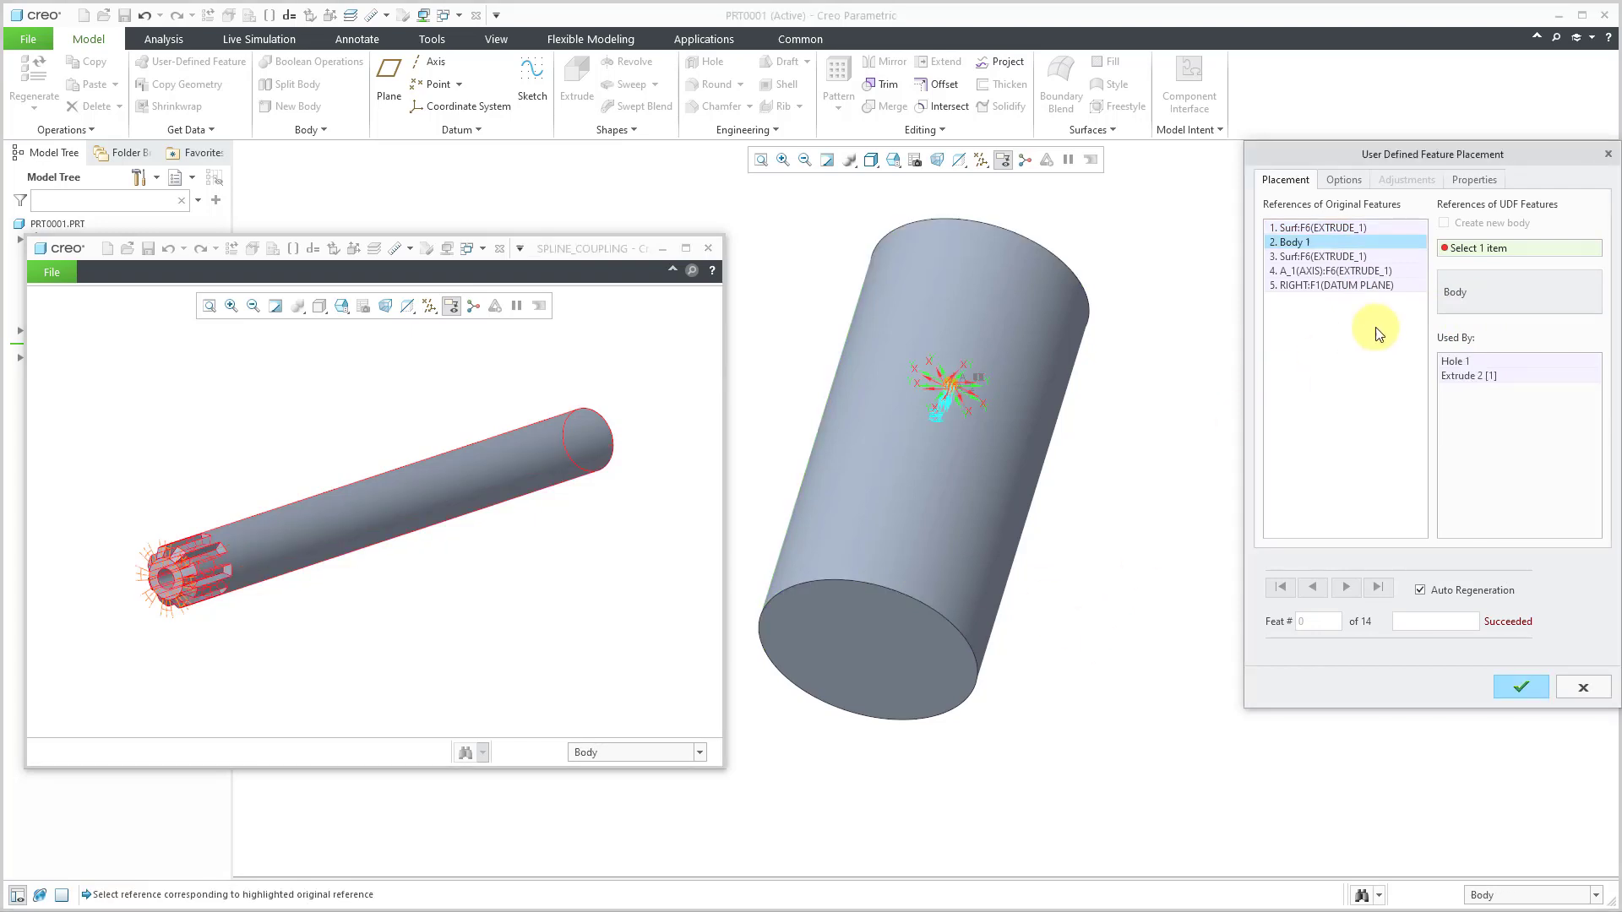
pyautogui.click(914, 550)
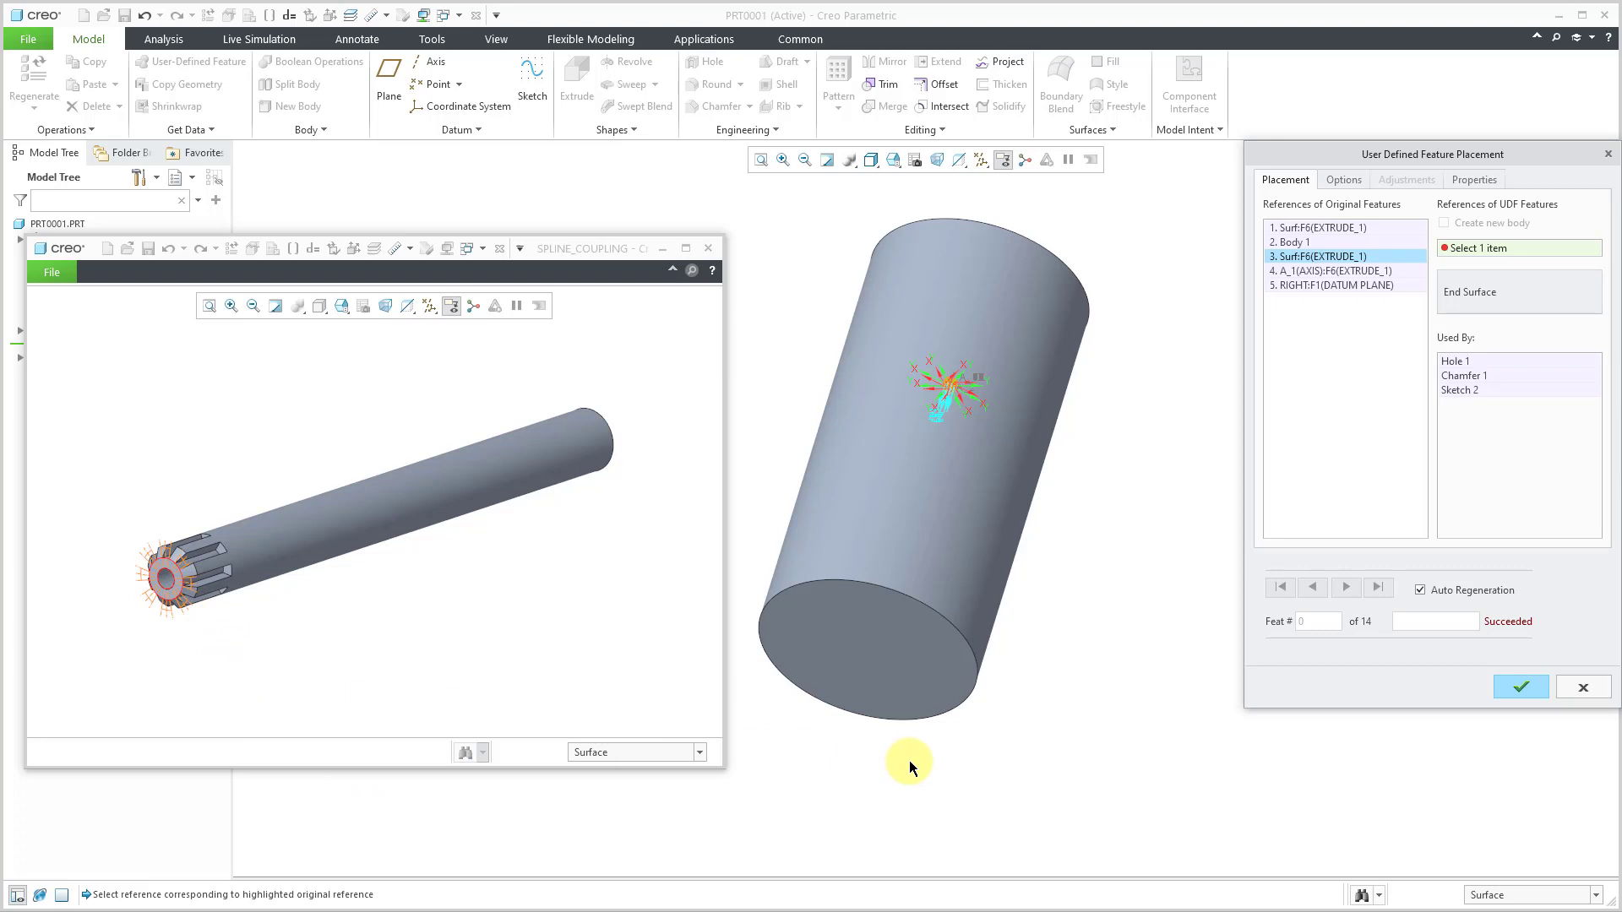
pyautogui.click(899, 651)
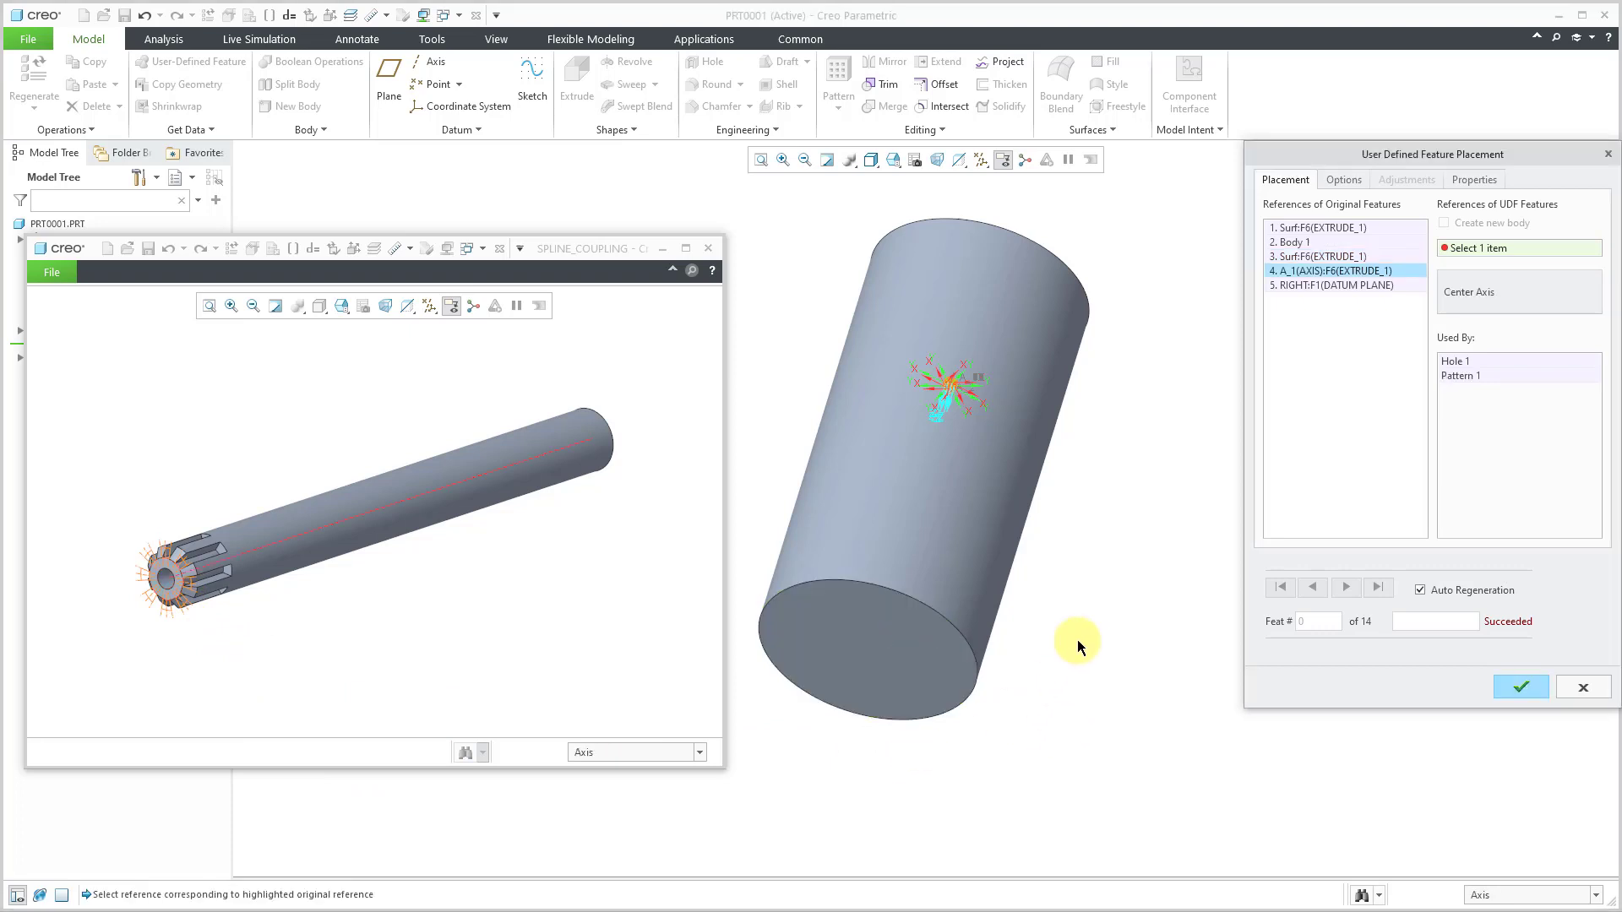
# Turn on datum axis display and pick the cylinder's axis as the Center Axis reference
pyautogui.click(981, 161)
pyautogui.click(1030, 198)
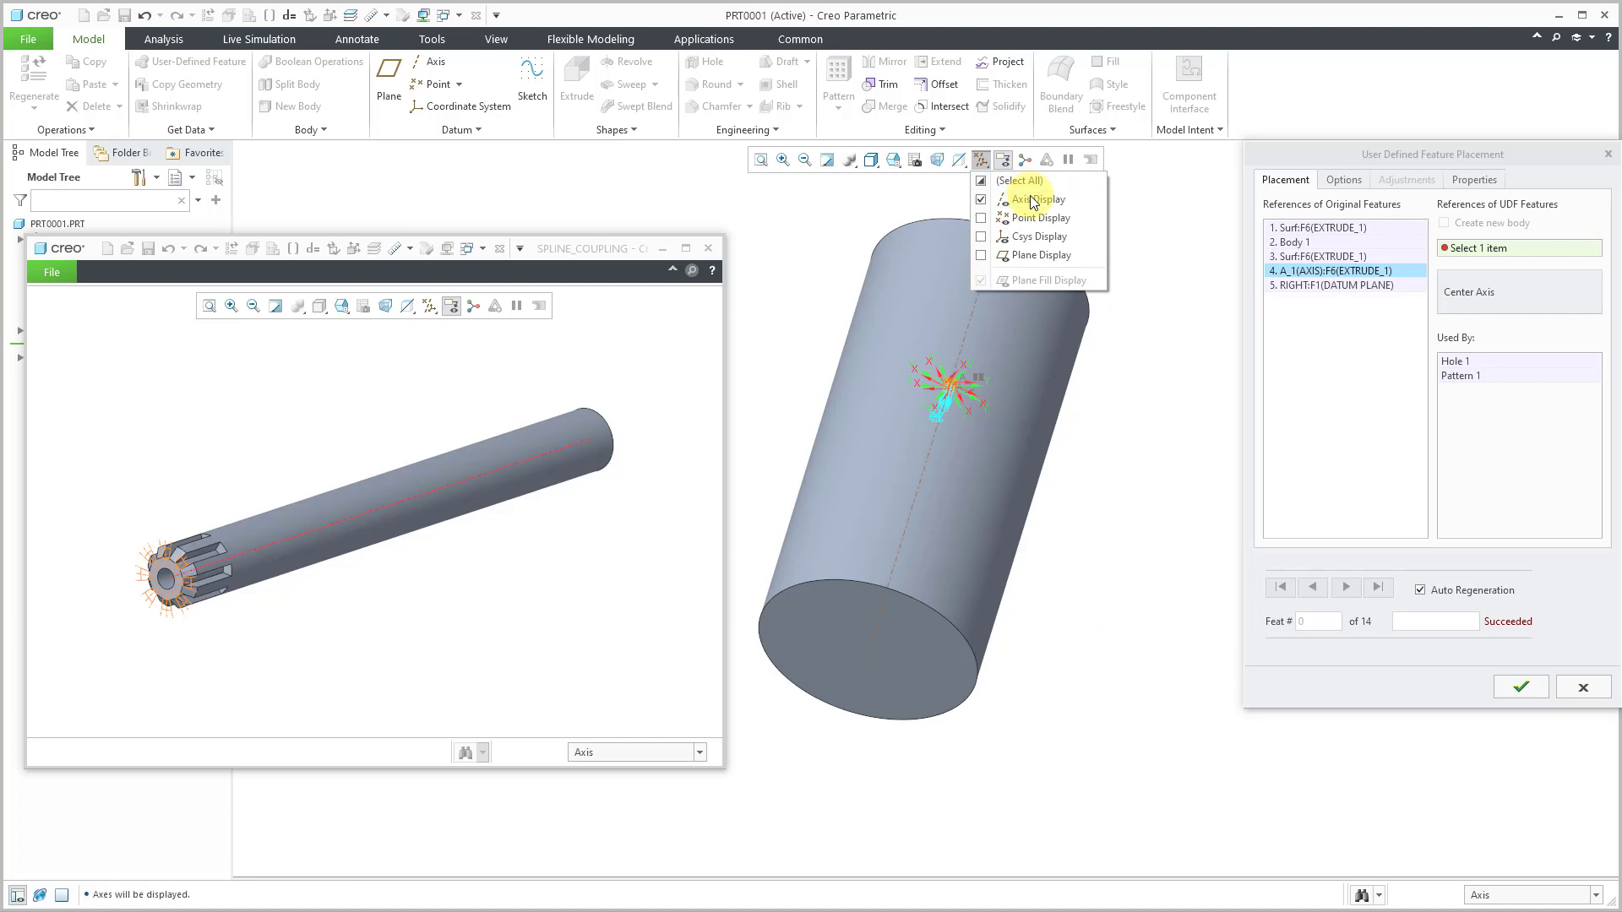
pyautogui.click(1068, 483)
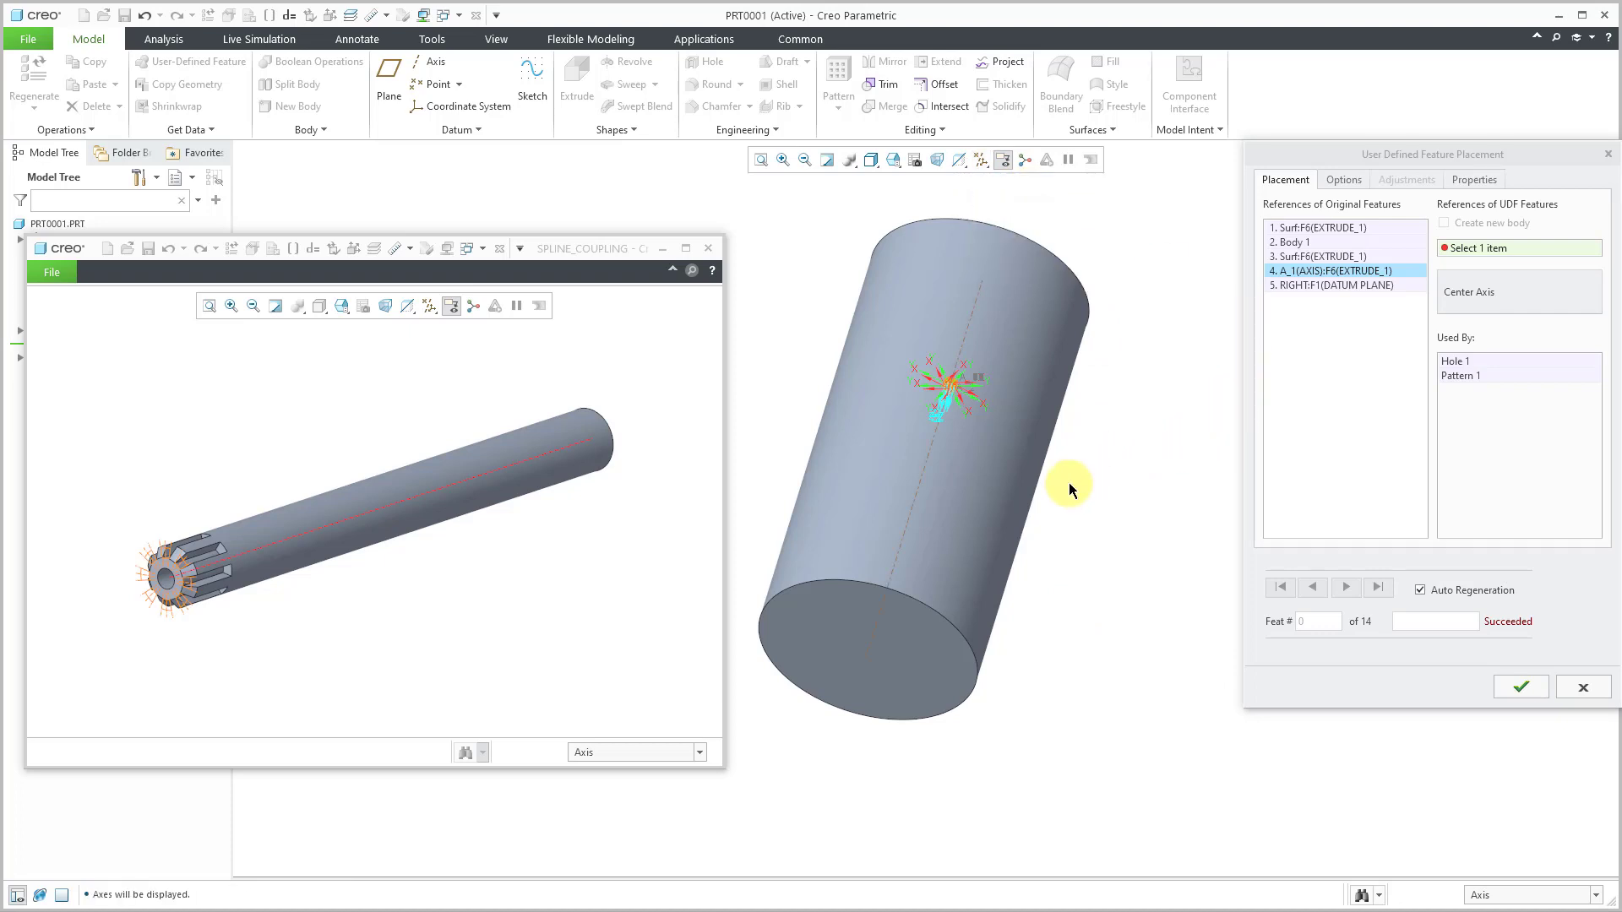
pyautogui.click(904, 534)
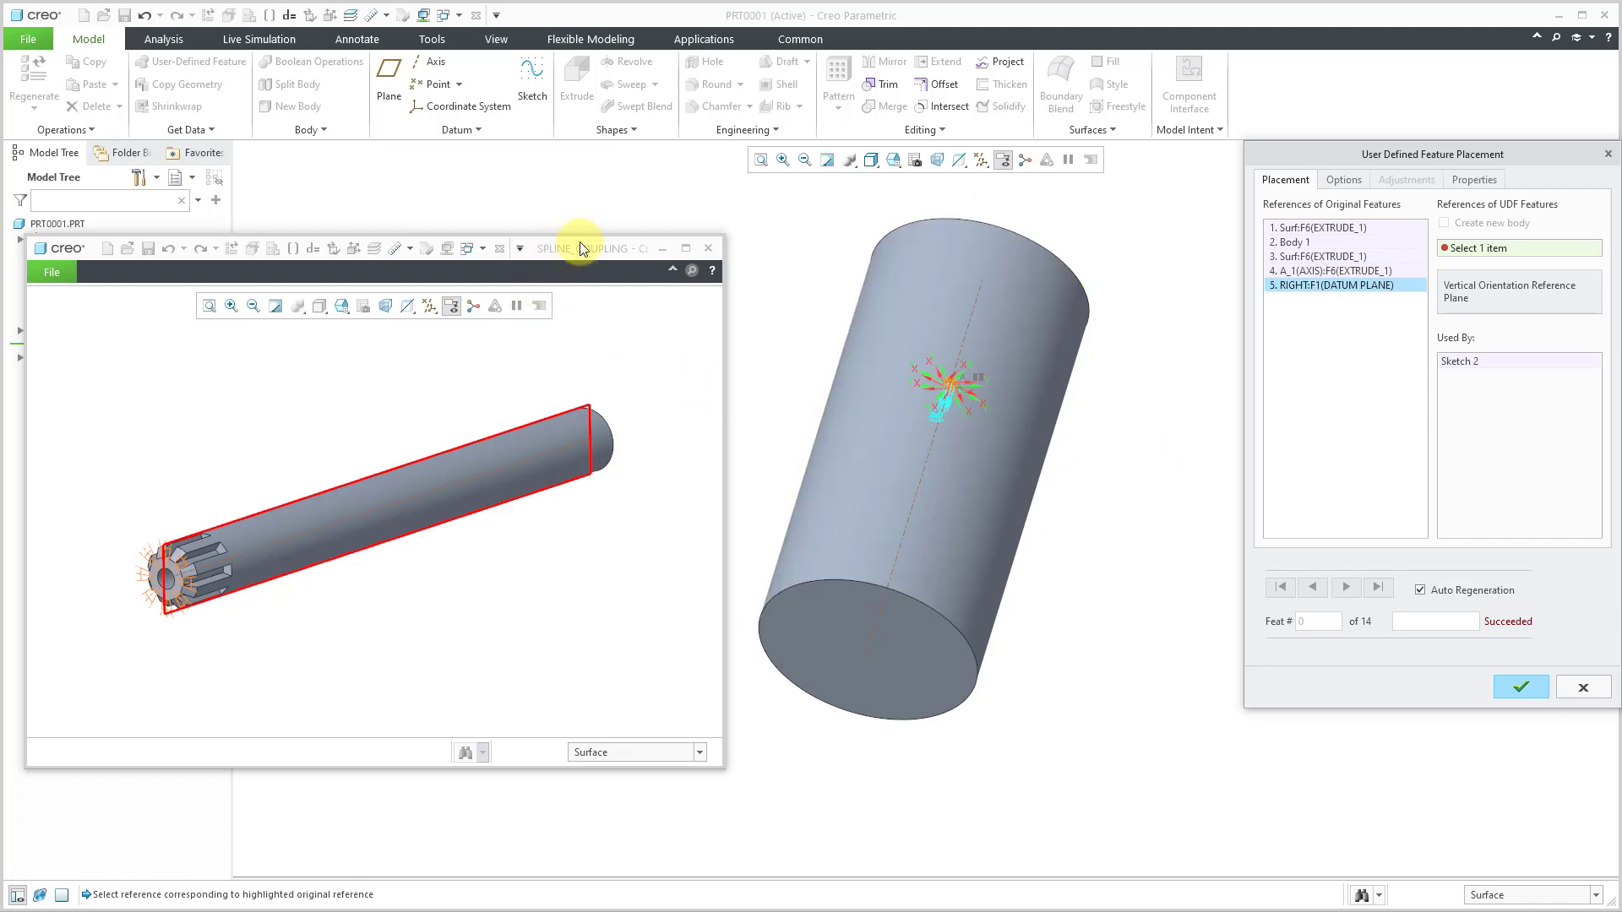
# Assign the RIGHT datum plane from the model tree as reference 5
pyautogui.moveTo(579, 246); pyautogui.dragTo(666, 287)
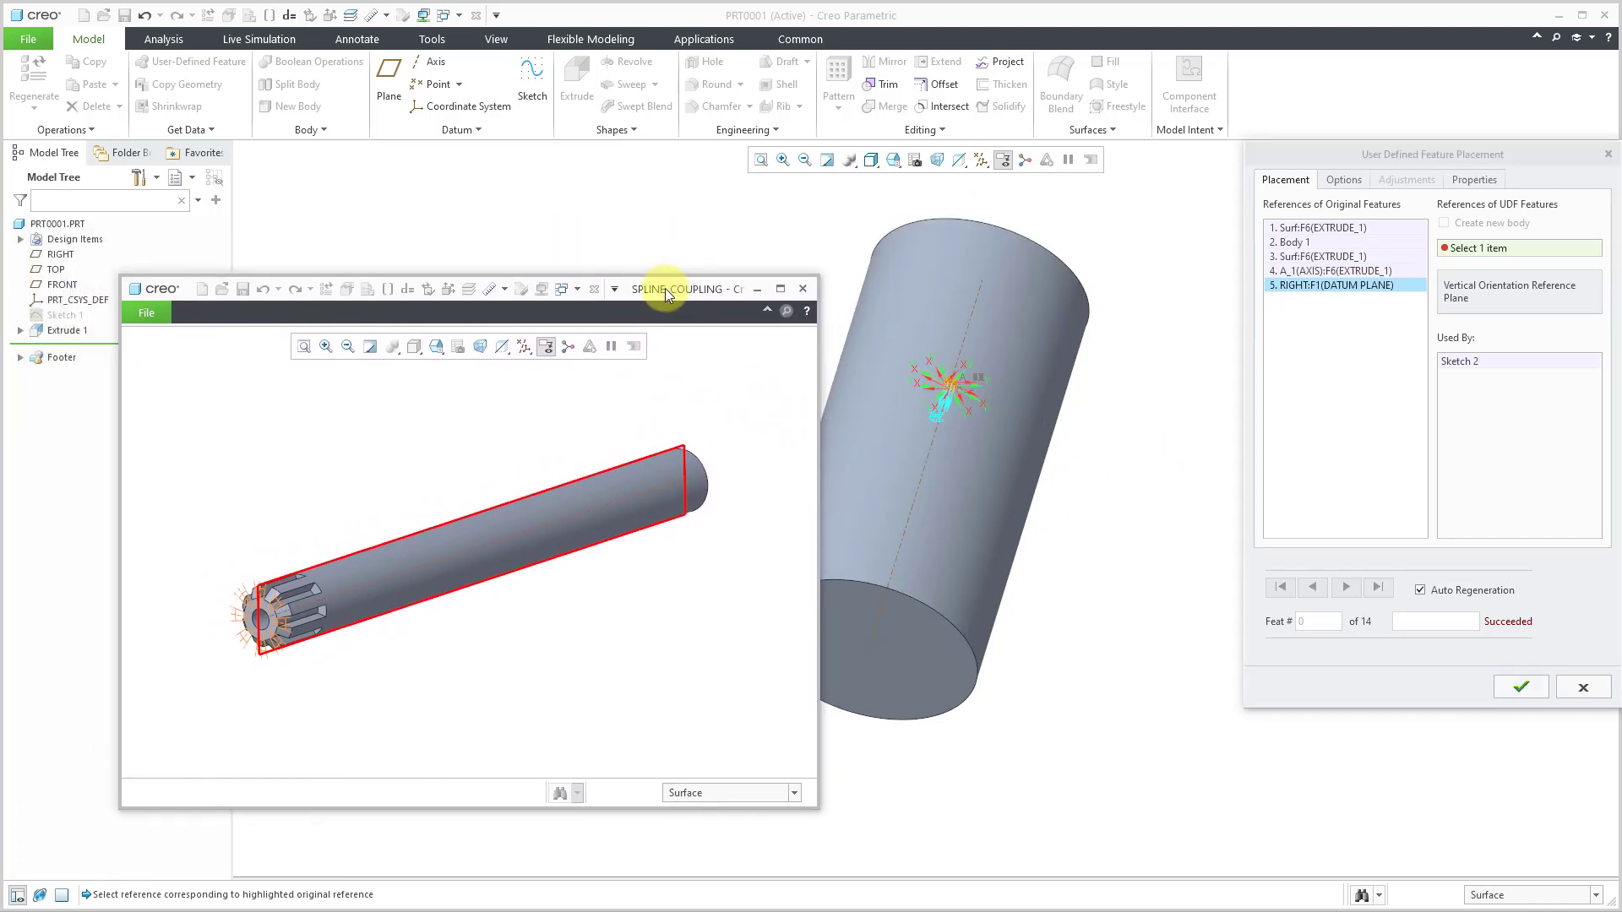
pyautogui.click(61, 254)
pyautogui.click(1021, 434)
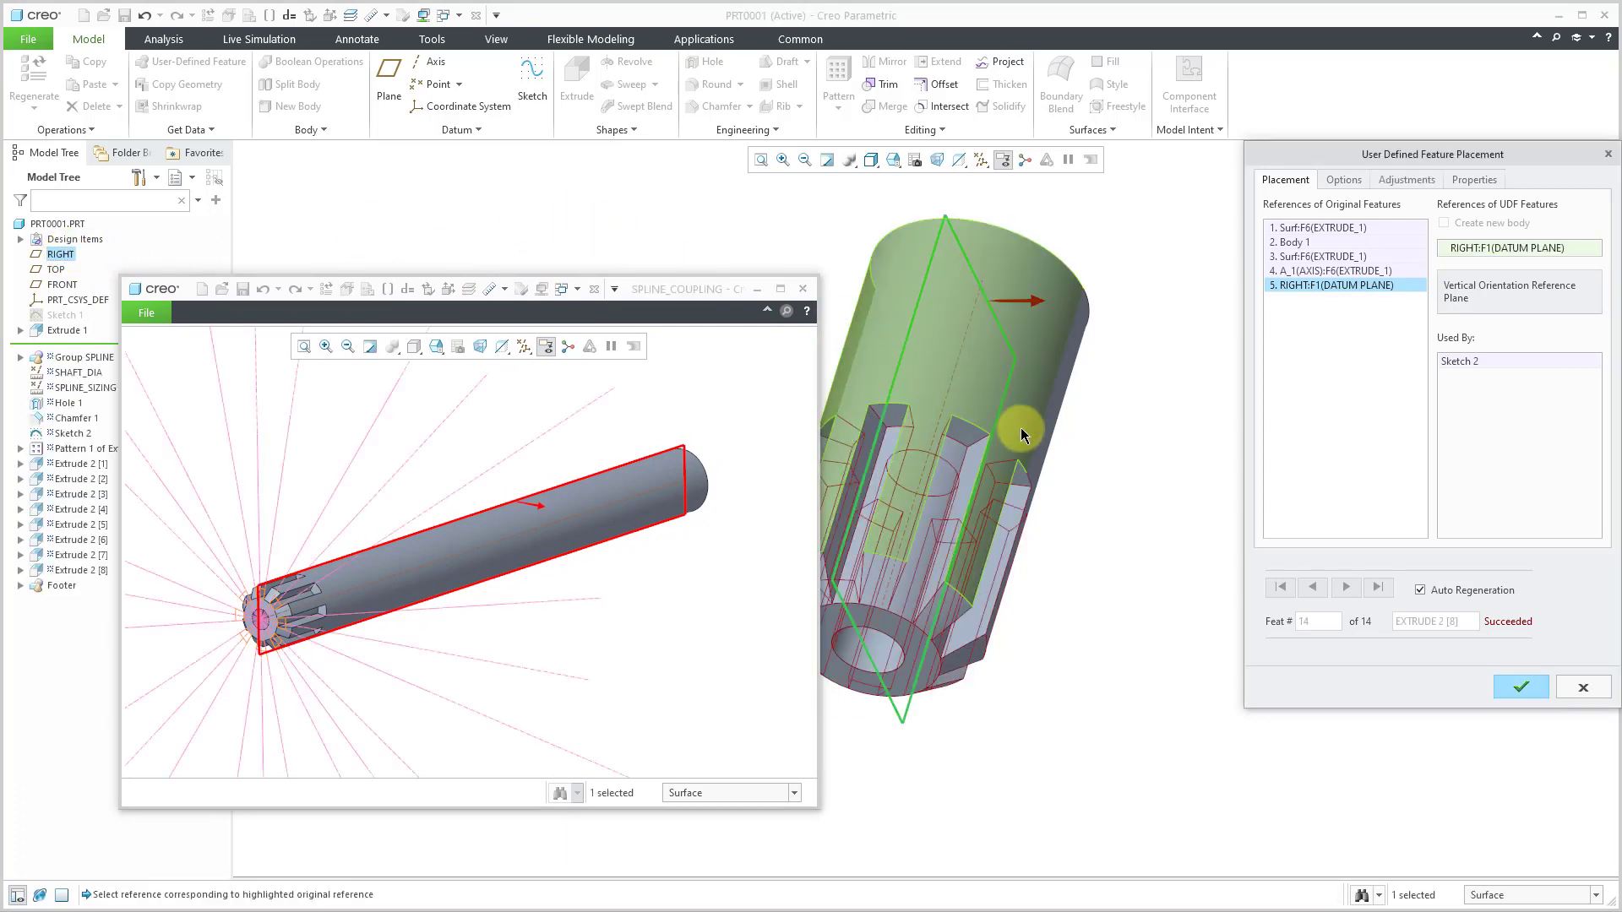
pyautogui.moveTo(646, 289); pyautogui.dragTo(593, 284)
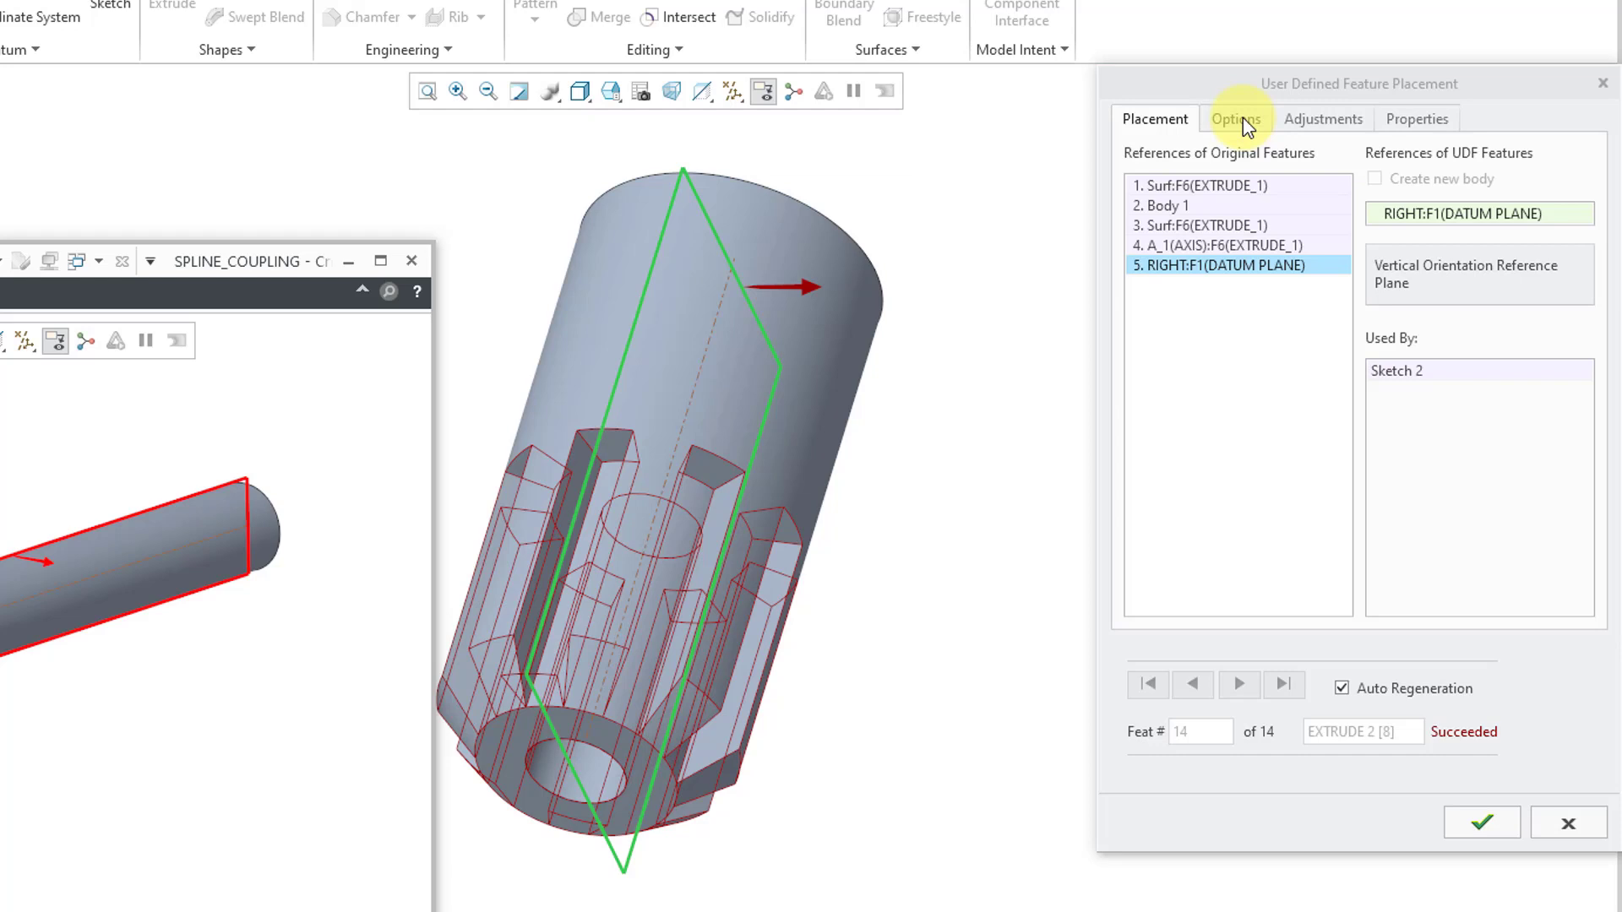
# Review the UDF Options: scaling keeps dimension values, dimensions unlocked, nothing to redefine
pyautogui.click(1243, 119)
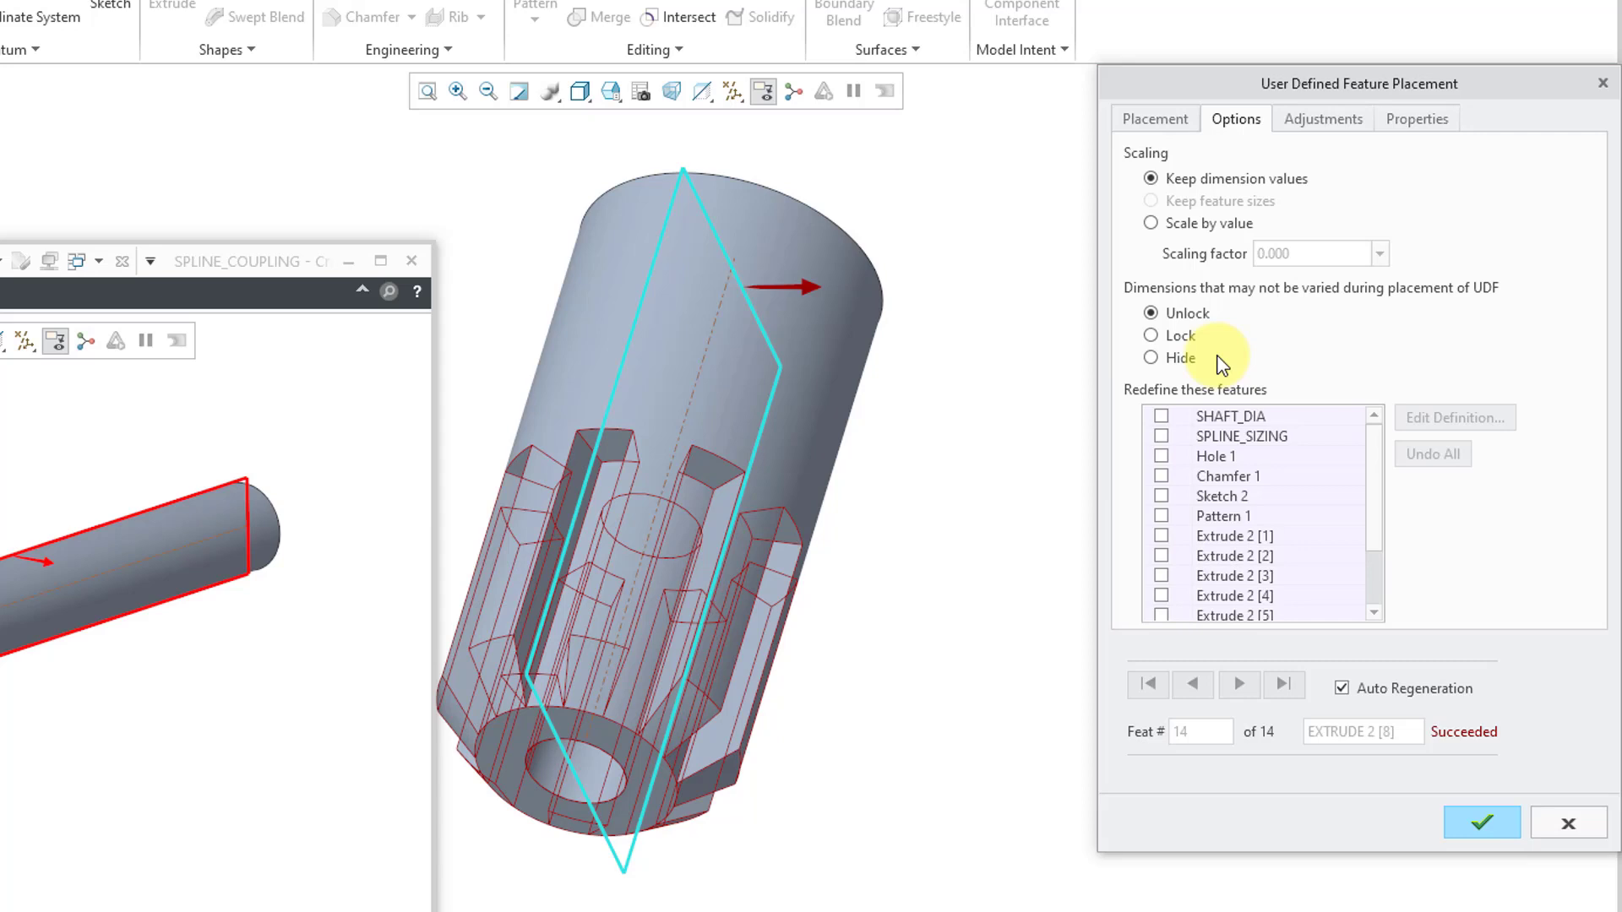
pyautogui.moveTo(1376, 500); pyautogui.dragTo(1375, 431)
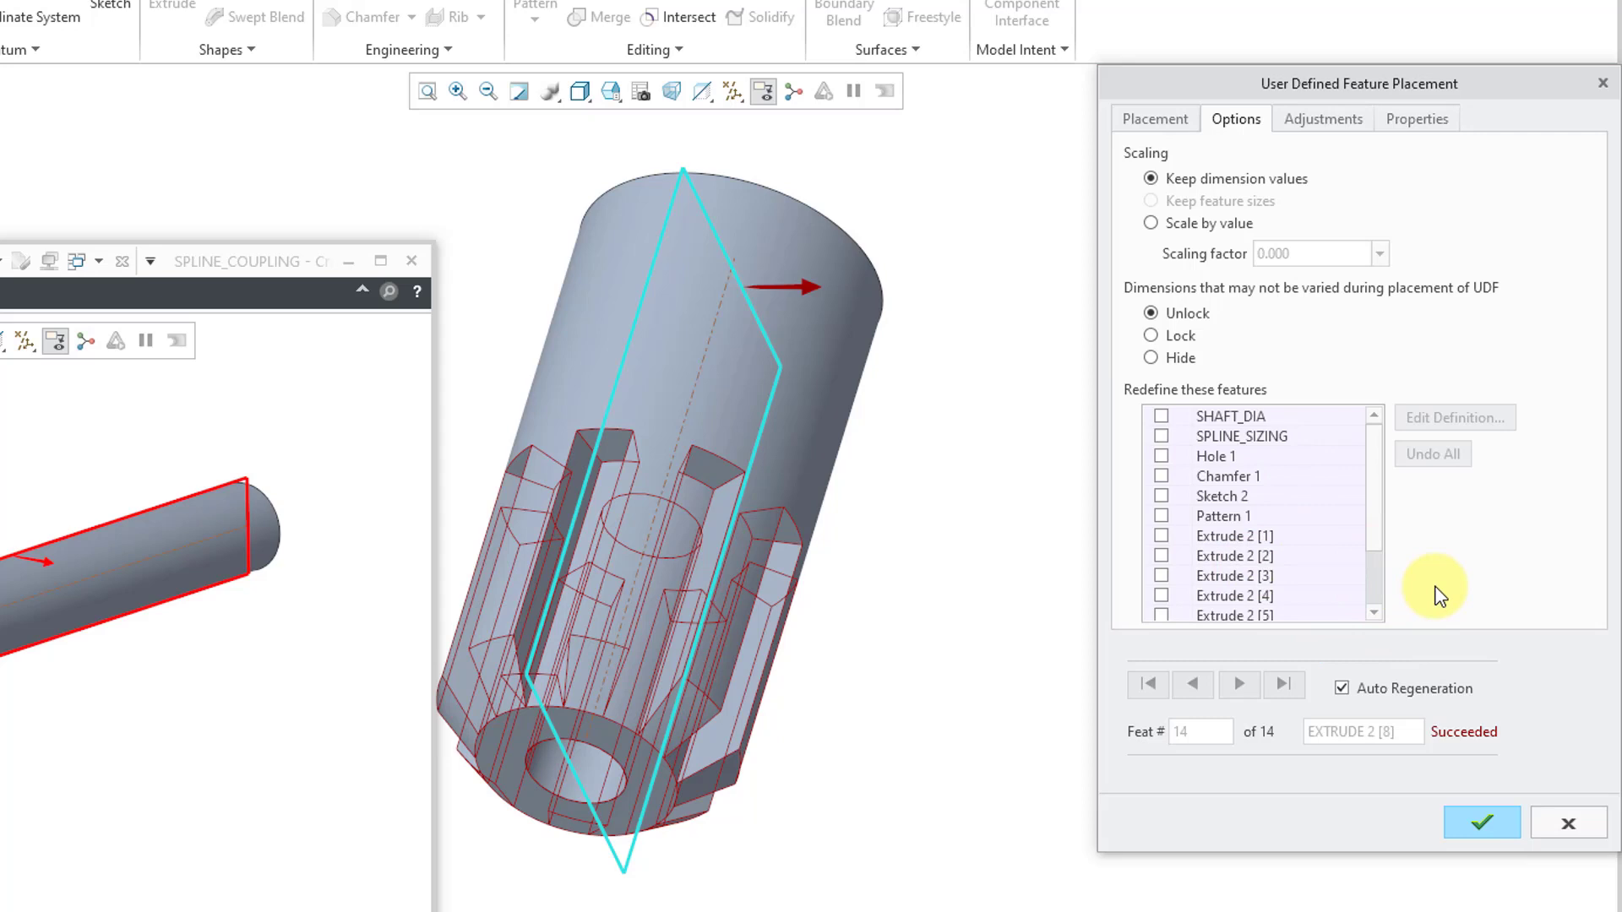
# Confirm the Adjustments and the group name SPLINE, then complete the UDF placement
pyautogui.click(1347, 120)
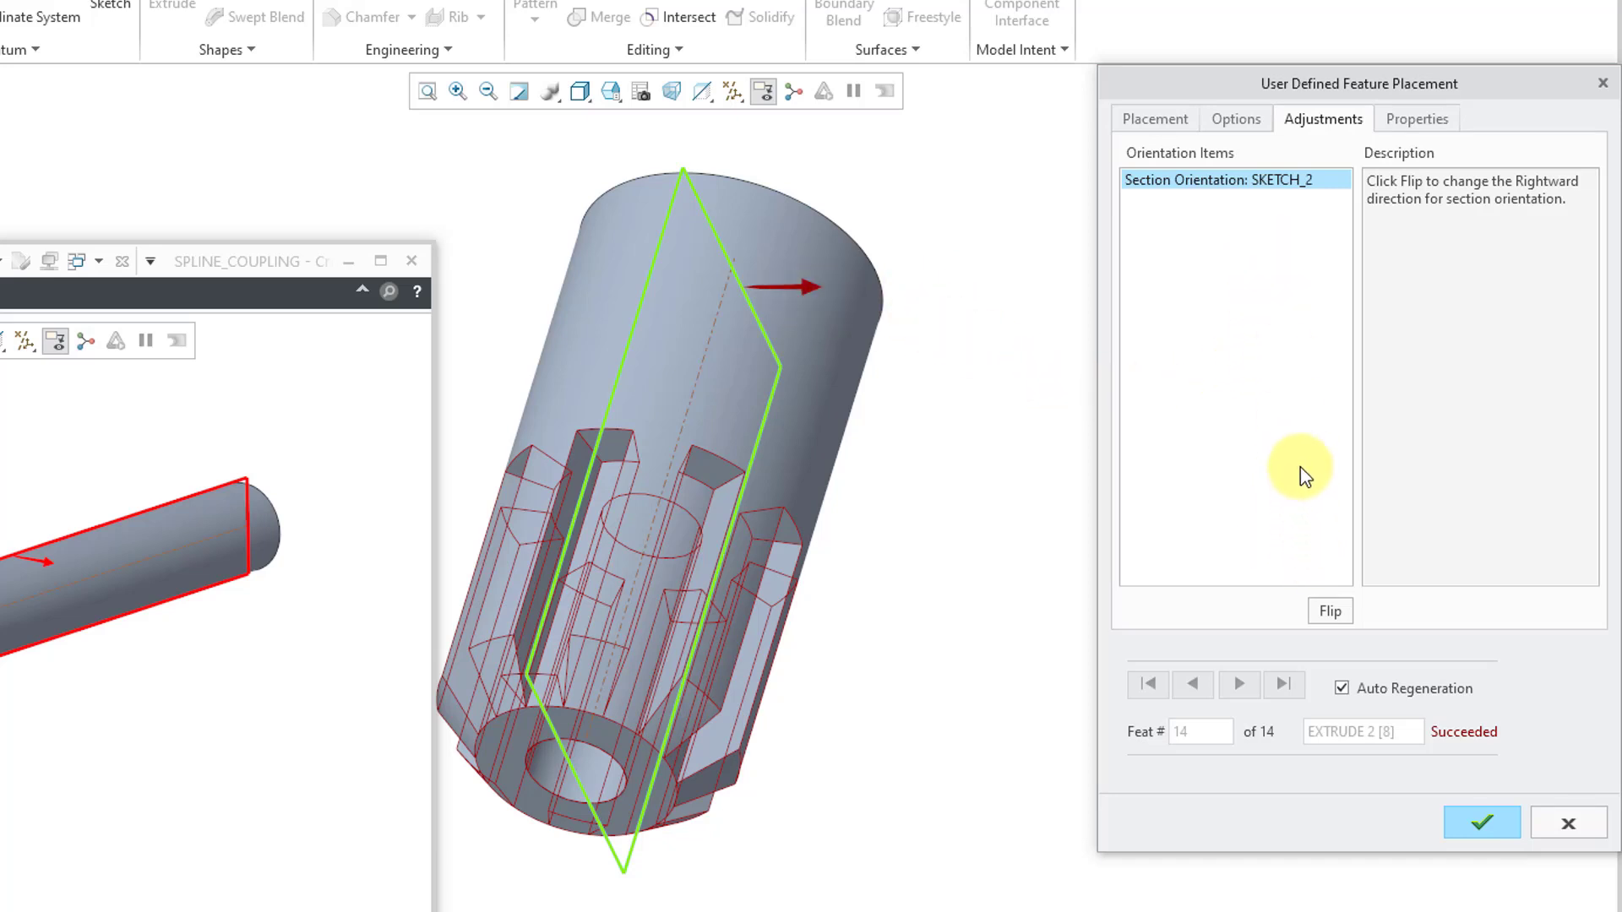
pyautogui.click(1424, 123)
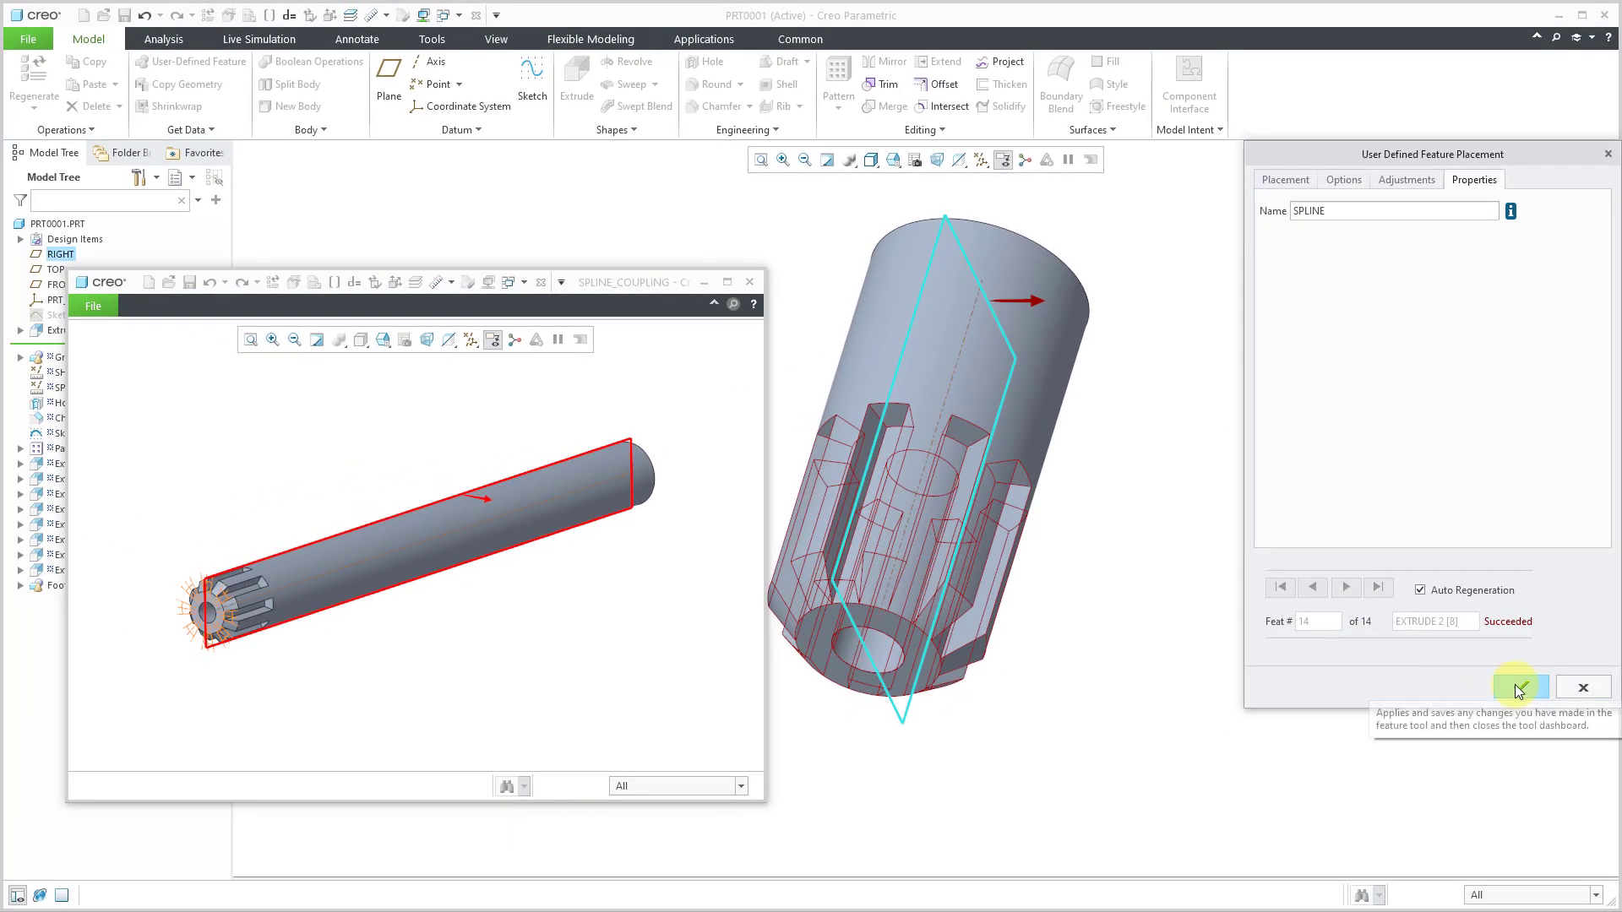
pyautogui.click(1517, 688)
# Turn off datum axis display and orbit and zoom onto the splined end with its bore
pyautogui.click(1385, 583)
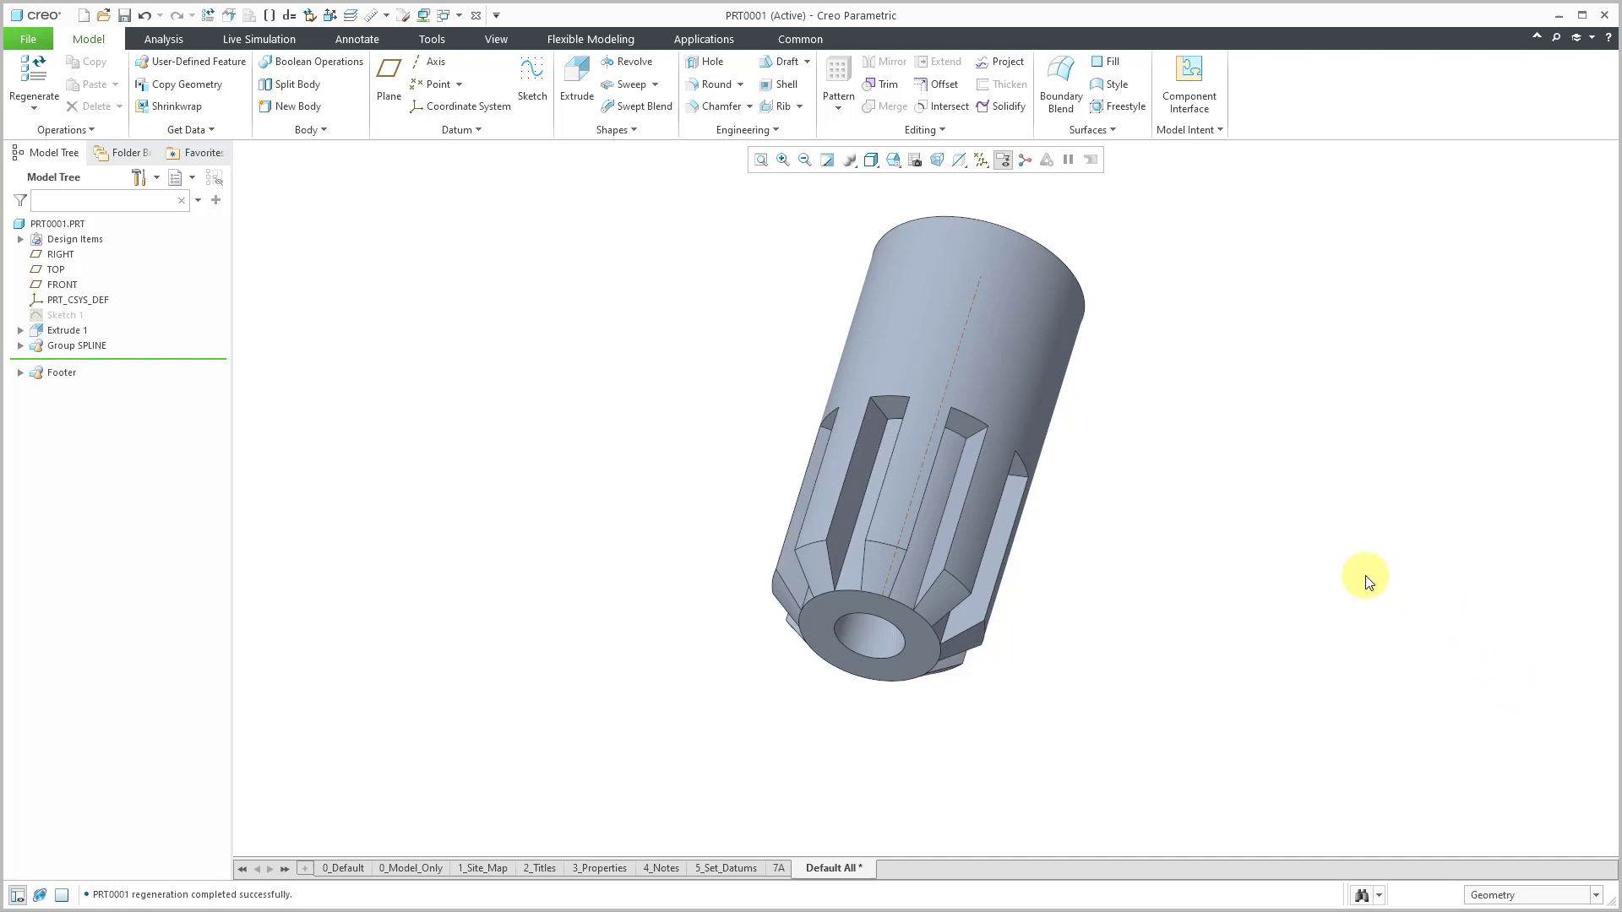
pyautogui.click(980, 161)
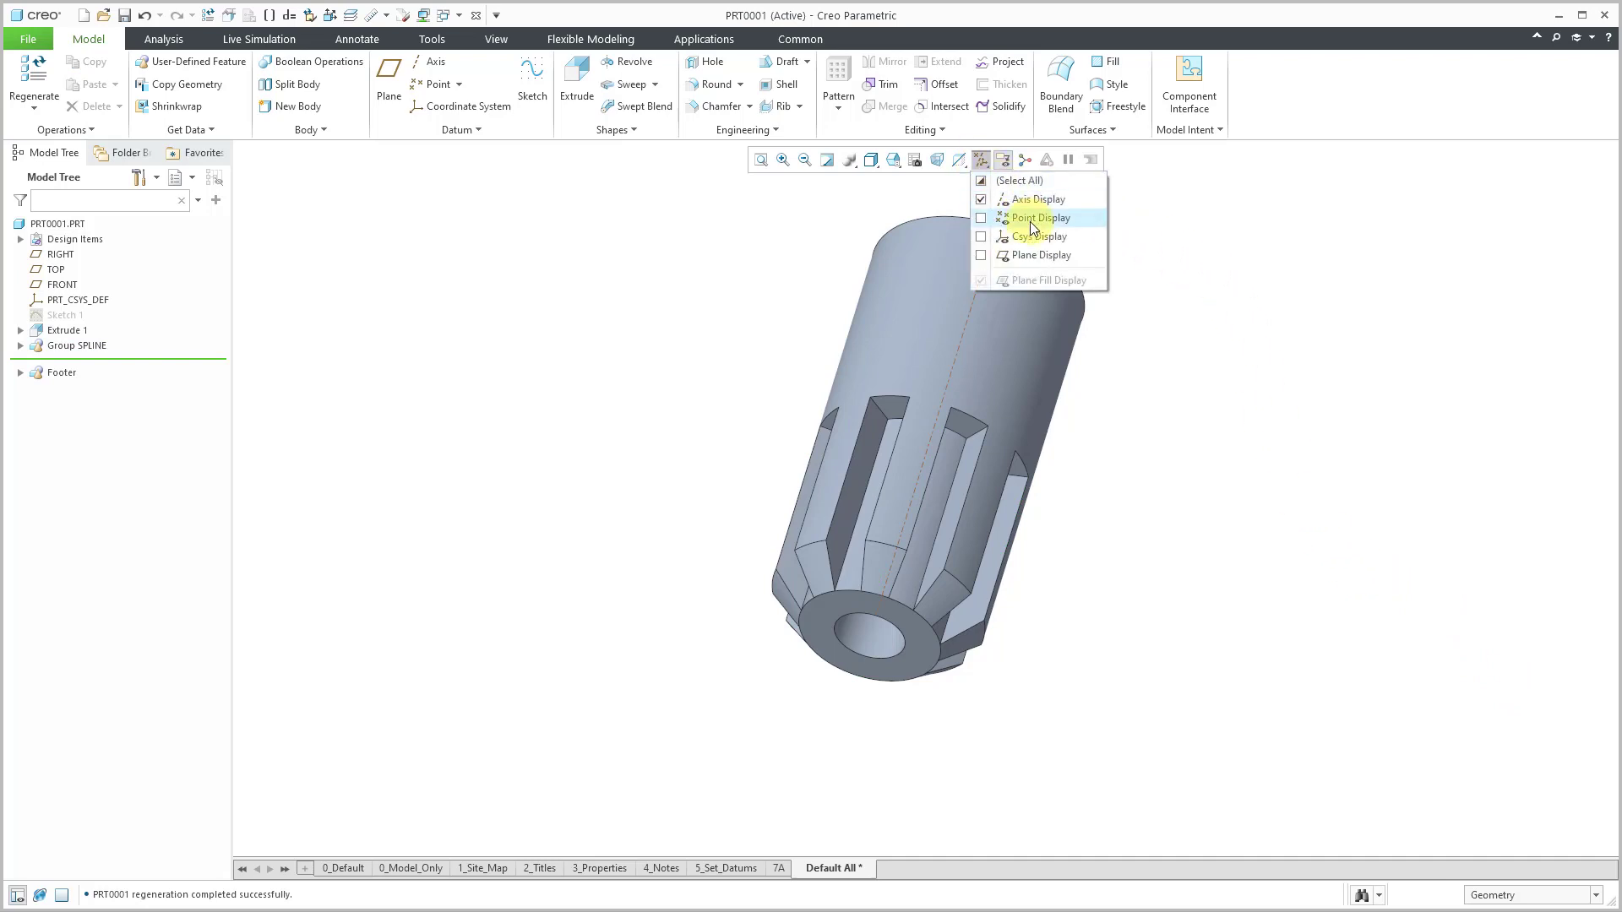
pyautogui.click(1036, 200)
pyautogui.moveTo(960, 551)
pyautogui.mouseDown(button='middle')
pyautogui.moveTo(959, 492)
pyautogui.moveTo(901, 507)
pyautogui.moveTo(932, 505)
pyautogui.mouseUp(button='middle')
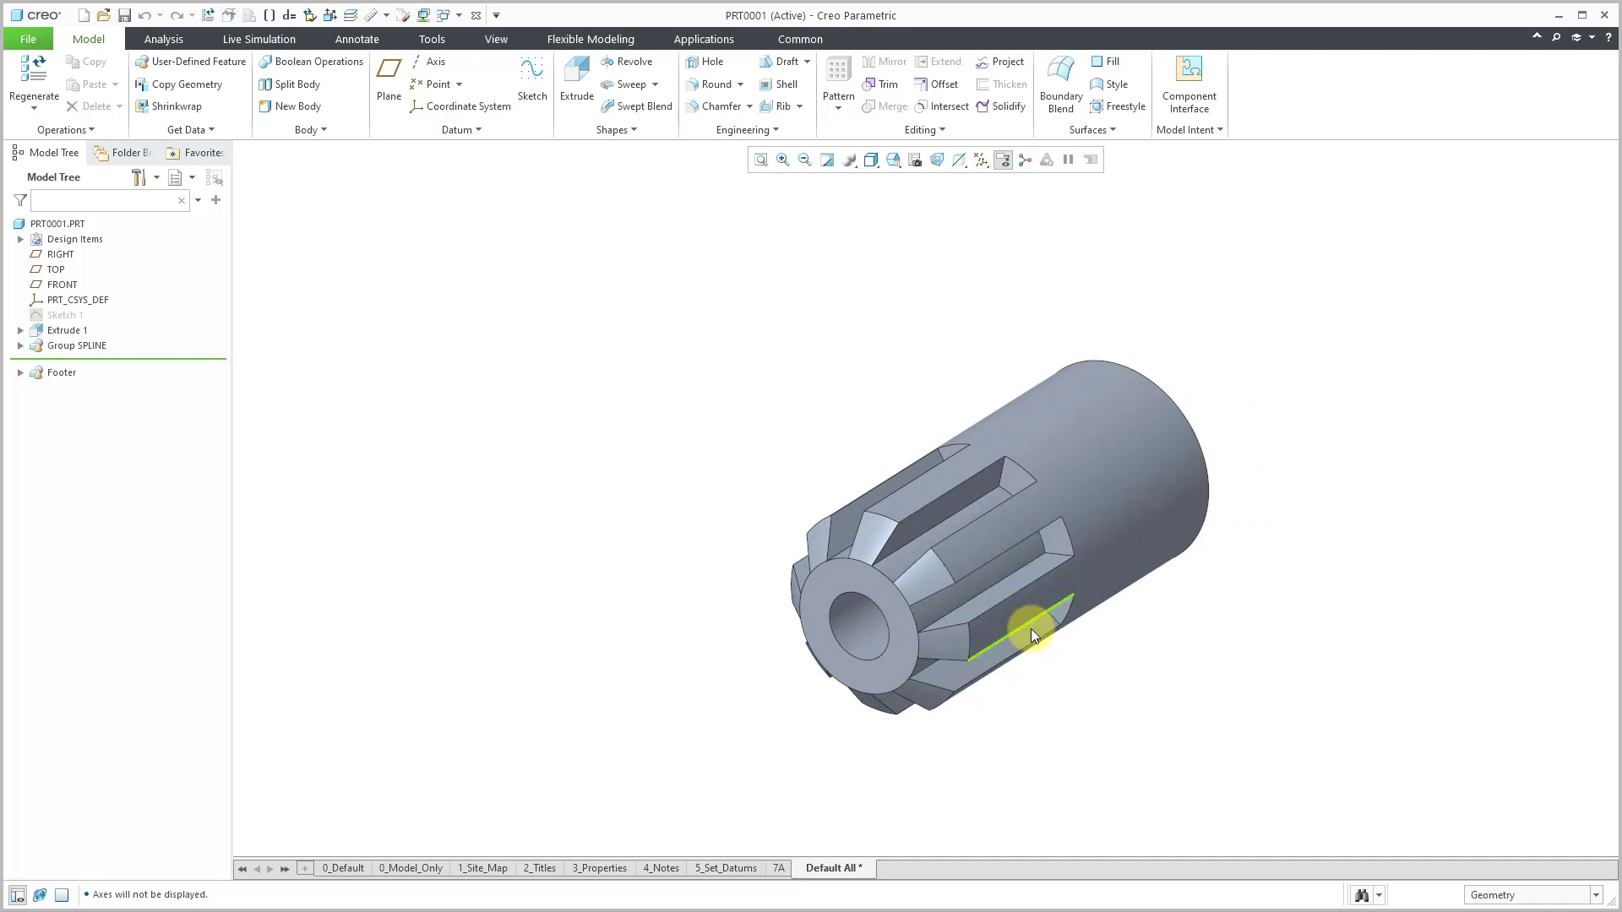
pyautogui.moveTo(1031, 629)
pyautogui.keyDown('ctrl'); pyautogui.mouseDown(button='middle')
pyautogui.moveTo(1028, 735)
pyautogui.moveTo(1006, 764)
pyautogui.moveTo(963, 651)
pyautogui.moveTo(953, 673)
pyautogui.mouseUp(button='middle'); pyautogui.keyUp('ctrl')
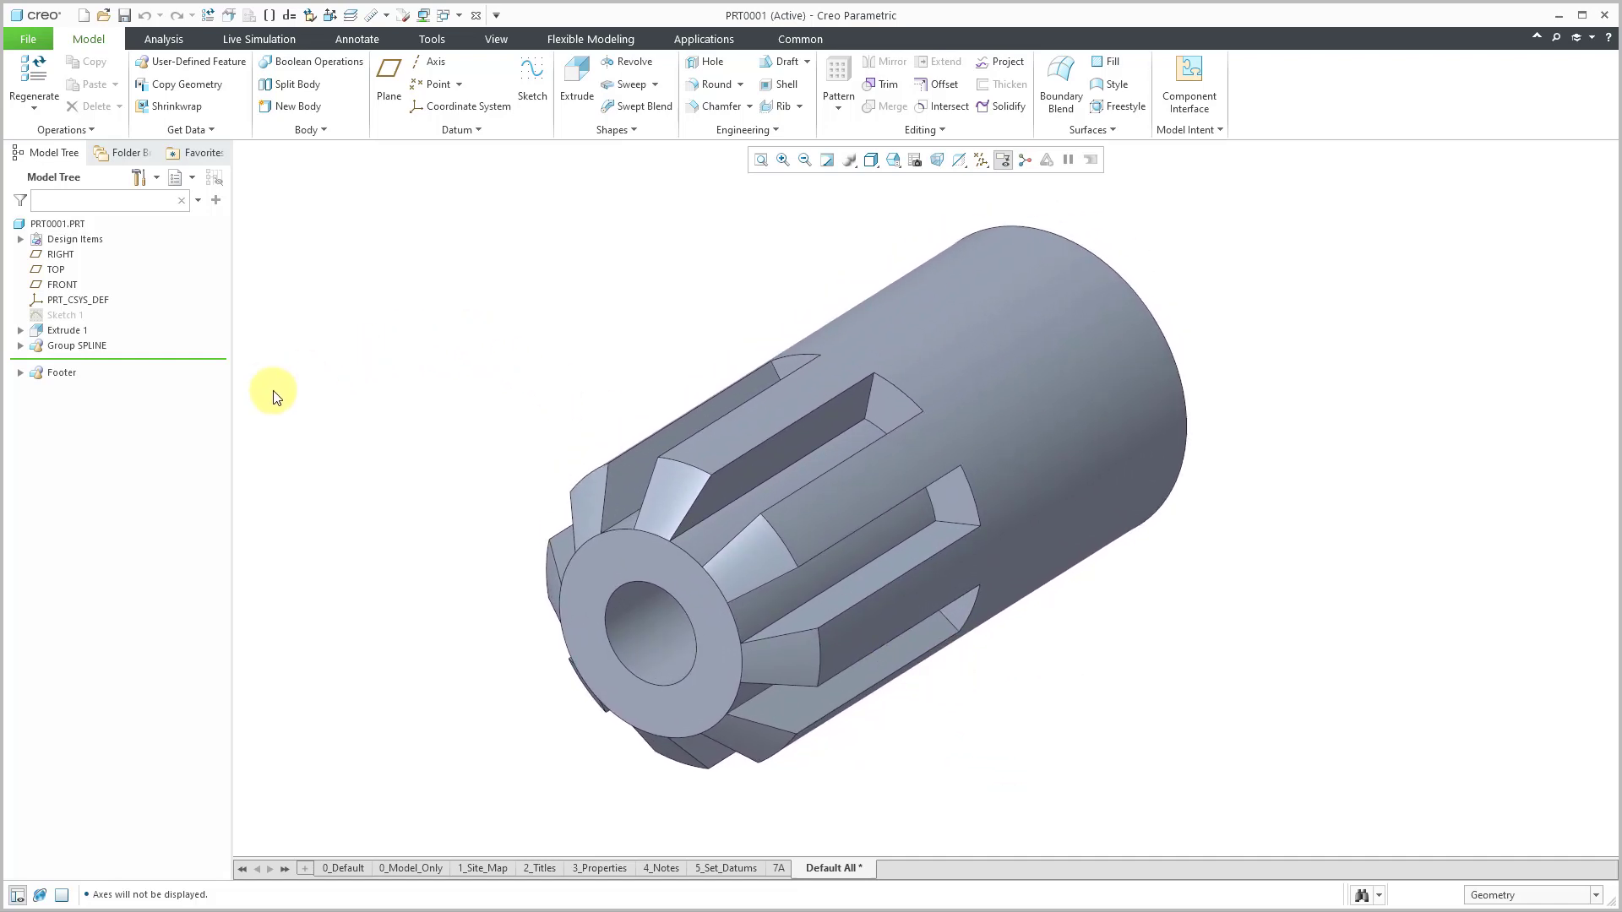
# Expand Group SPLINE to list SHAFT_DIA, SPLINE_SIZING, Hole 1, Chamfer 1 and Pattern 1
pyautogui.click(20, 345)
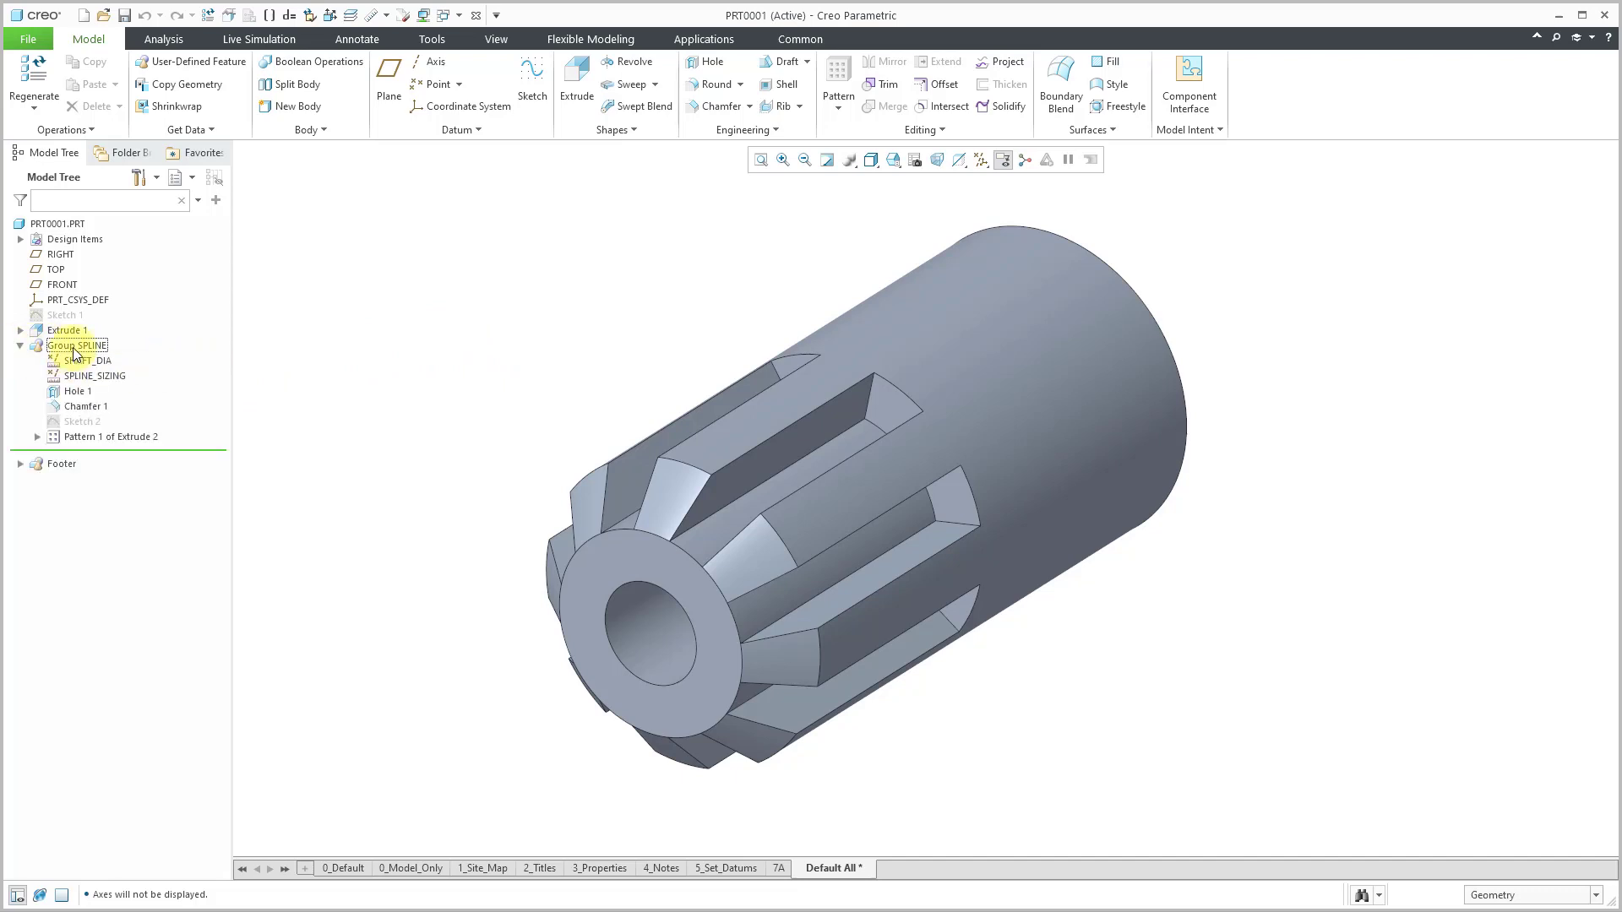